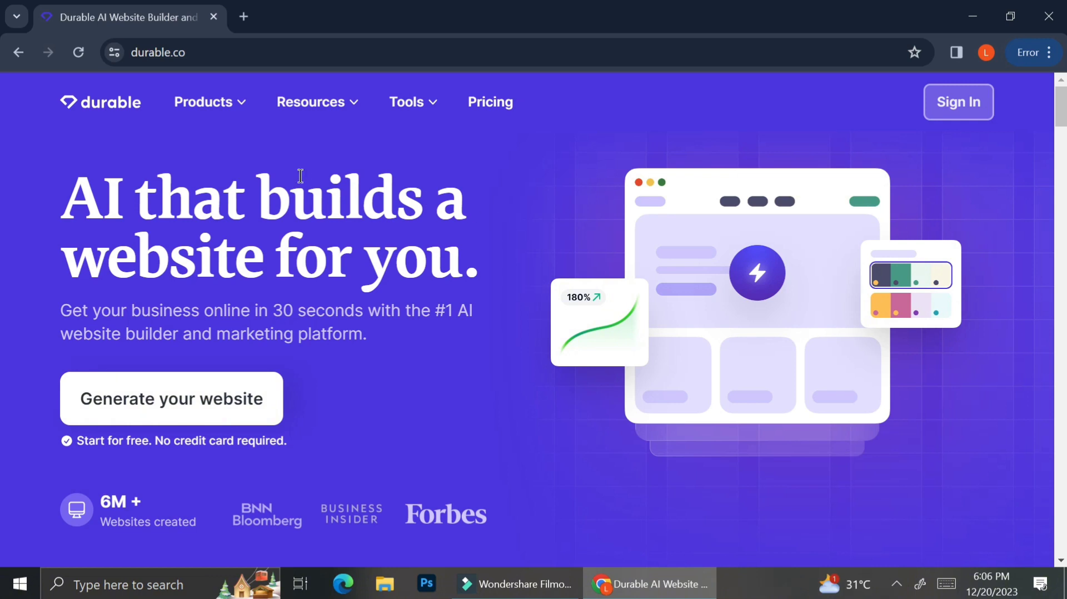
Sign in to the account and open the website overview of the Clockwork Translation business.
left_click(206, 106)
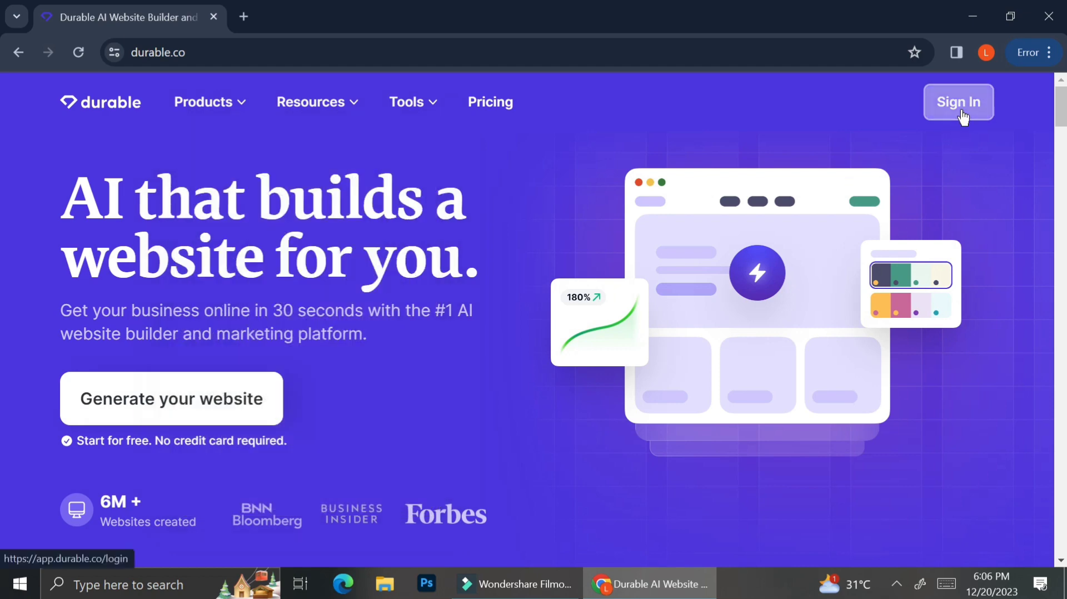
left_click(962, 111)
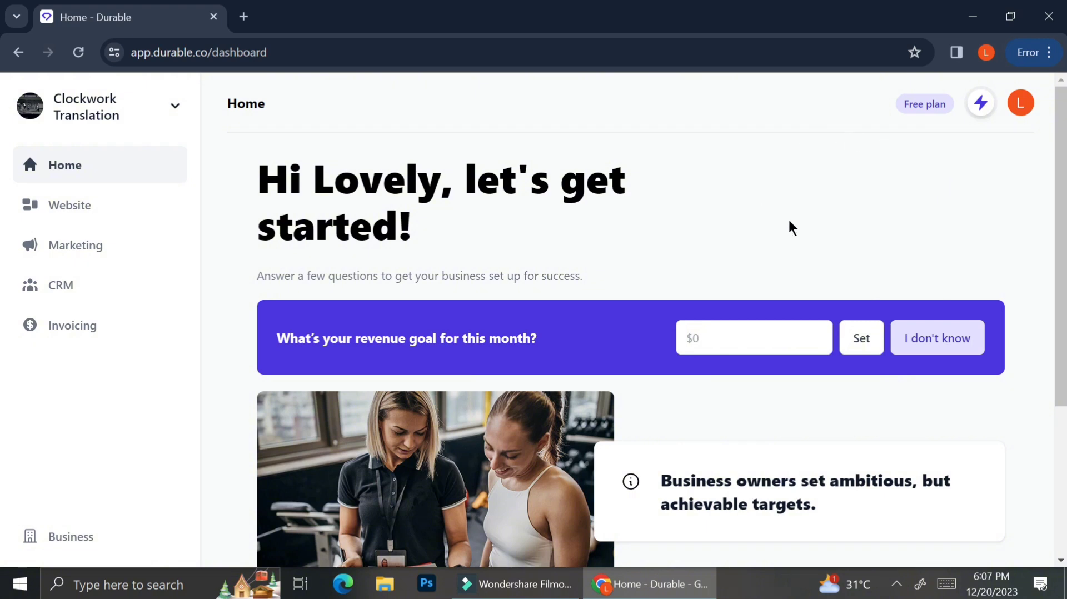
left_click(178, 114)
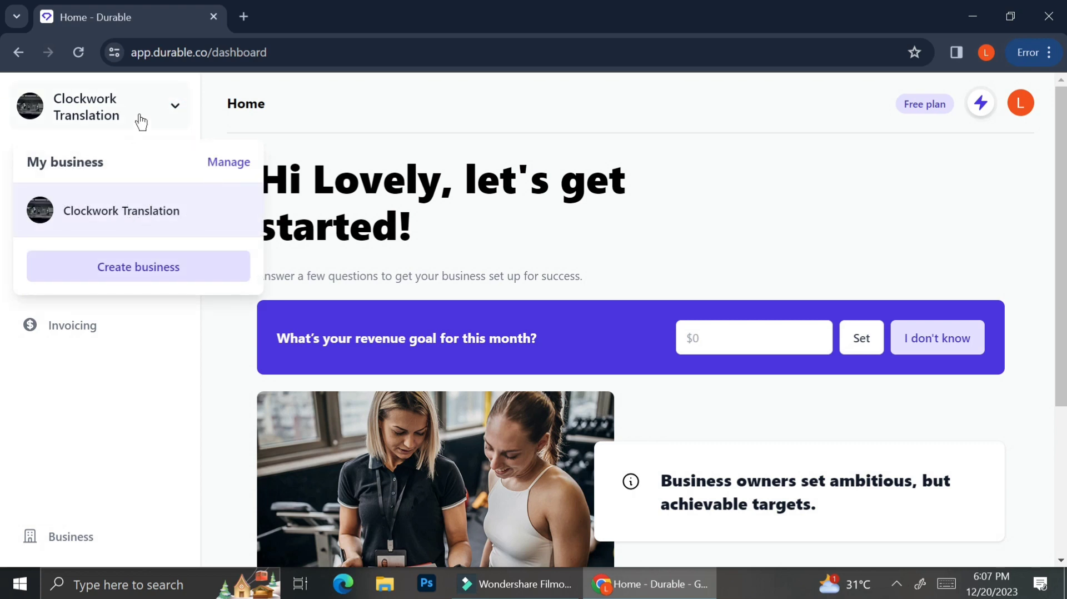
left_click(169, 110)
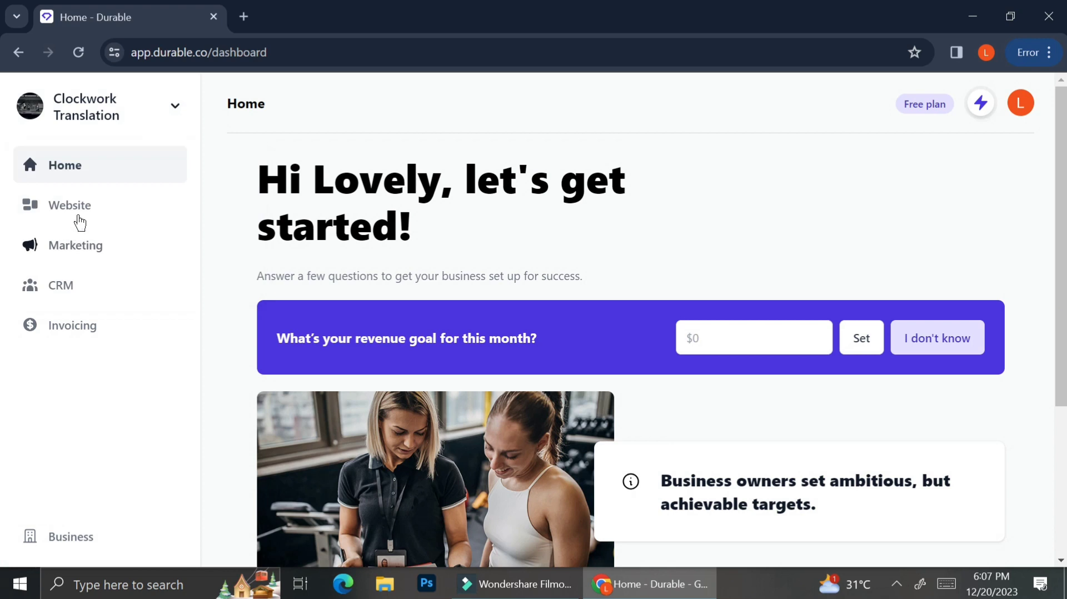
left_click(84, 214)
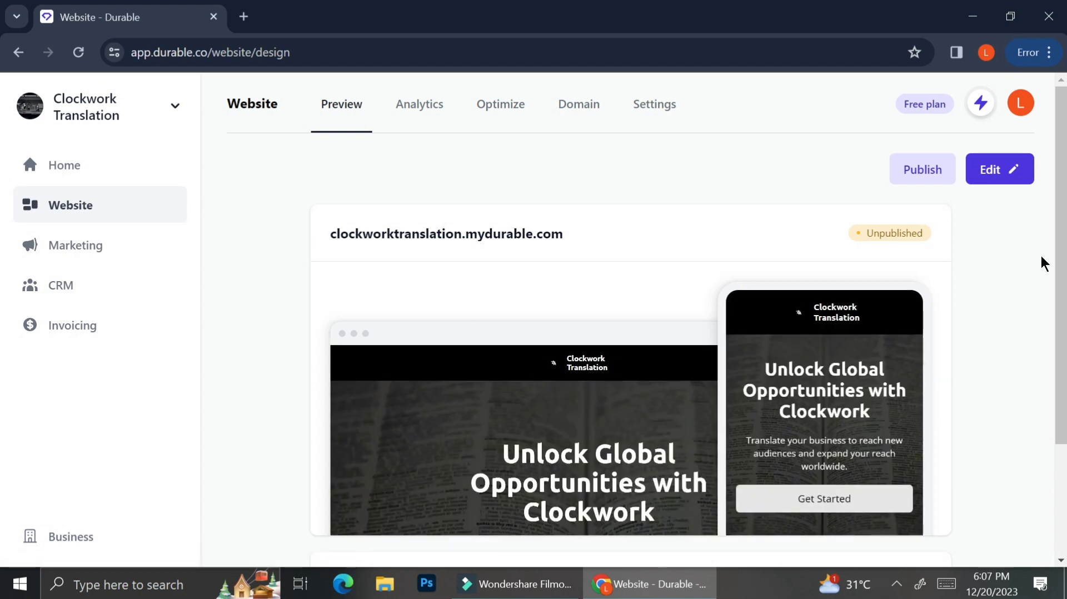
Review the website's preview, analytics, optimization suggestions, custom domain offers and settings.
scroll(879, 310, "down", 3)
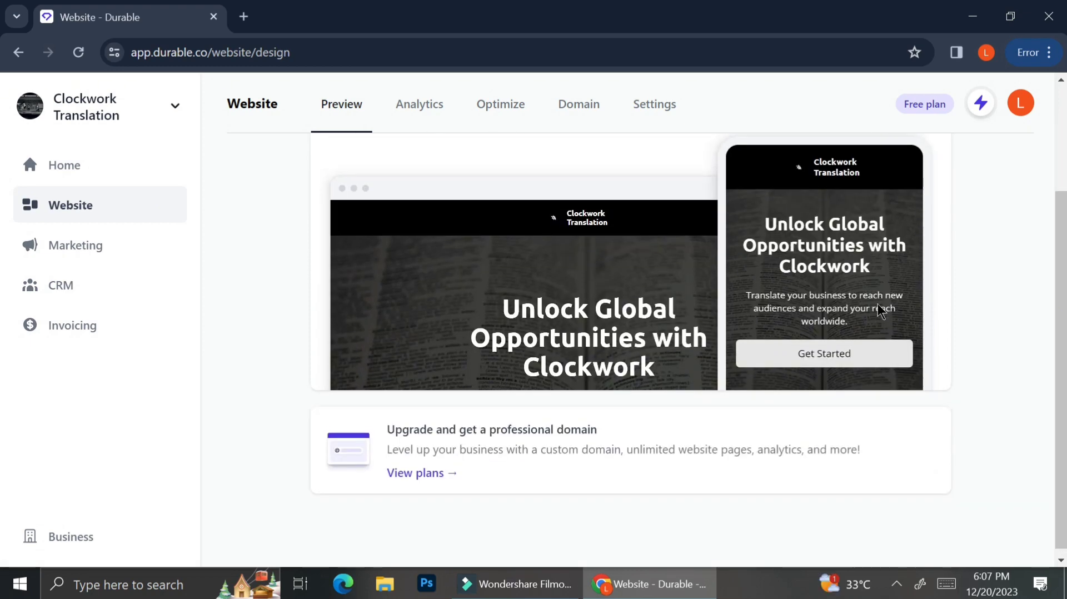
scroll(880, 310, "up", 3)
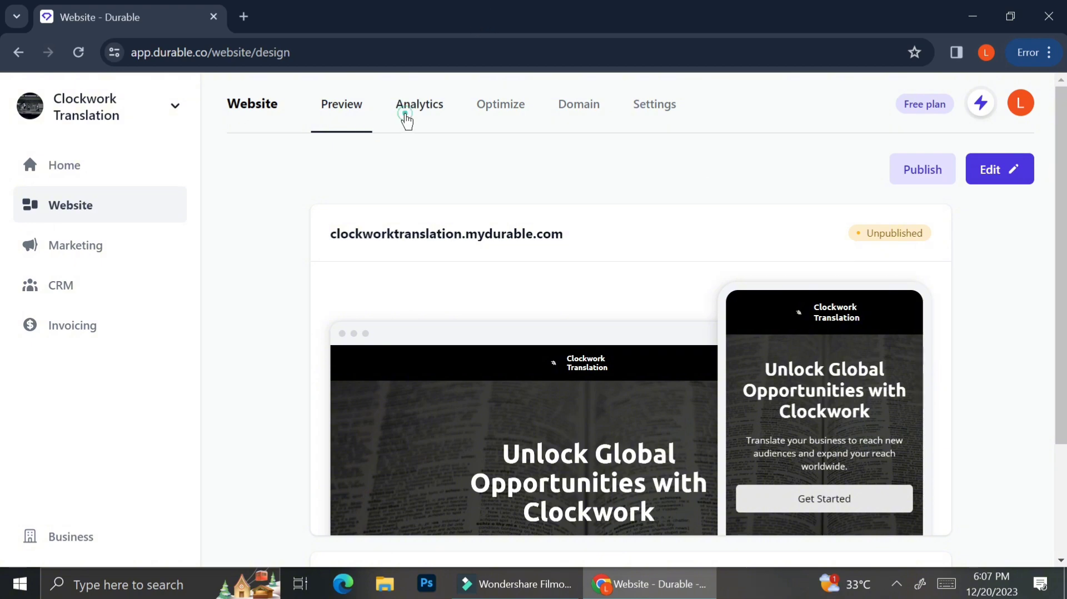
left_click(404, 113)
left_click(520, 112)
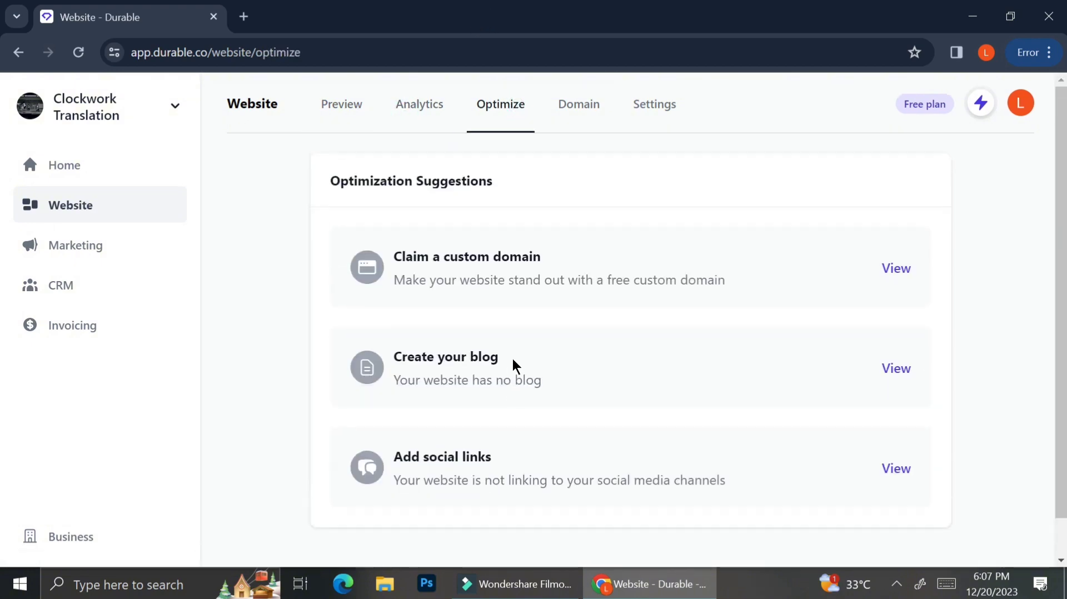
left_click(587, 111)
scroll(508, 398, "down", 5)
scroll(508, 398, "up", 5)
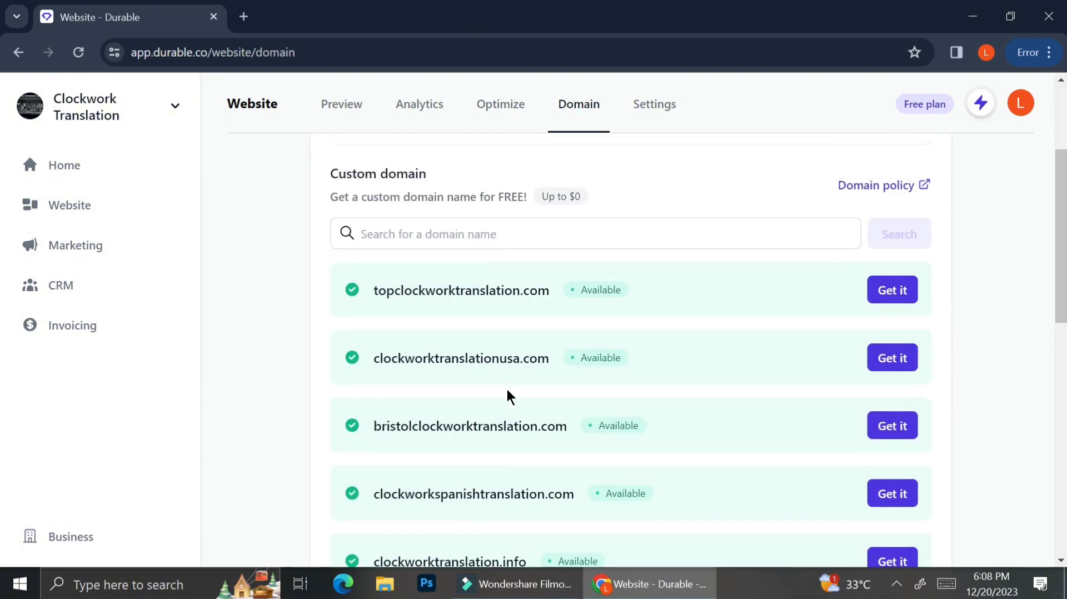
left_click(658, 113)
scroll(552, 357, "down", 5)
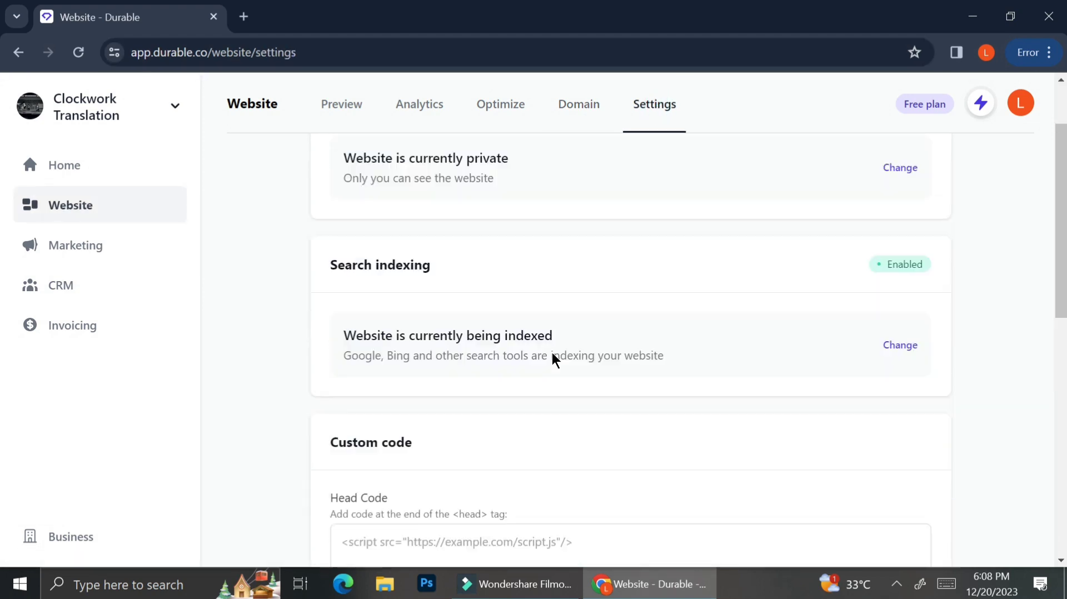
scroll(553, 352, "up", 5)
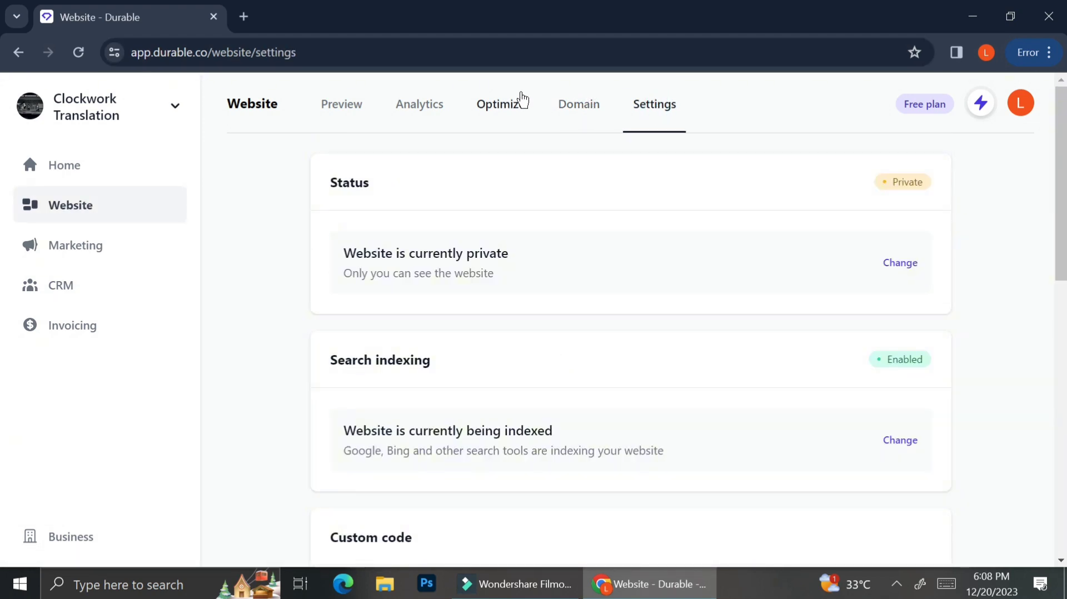
Start a new post from the "Create your blog" optimization suggestion.
left_click(516, 102)
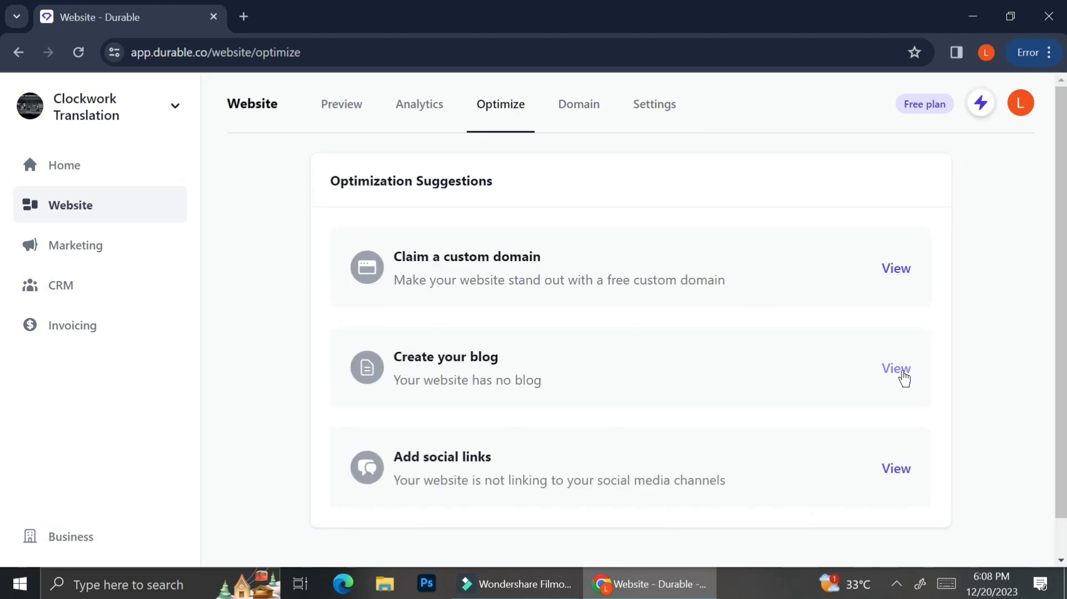
left_click(905, 380)
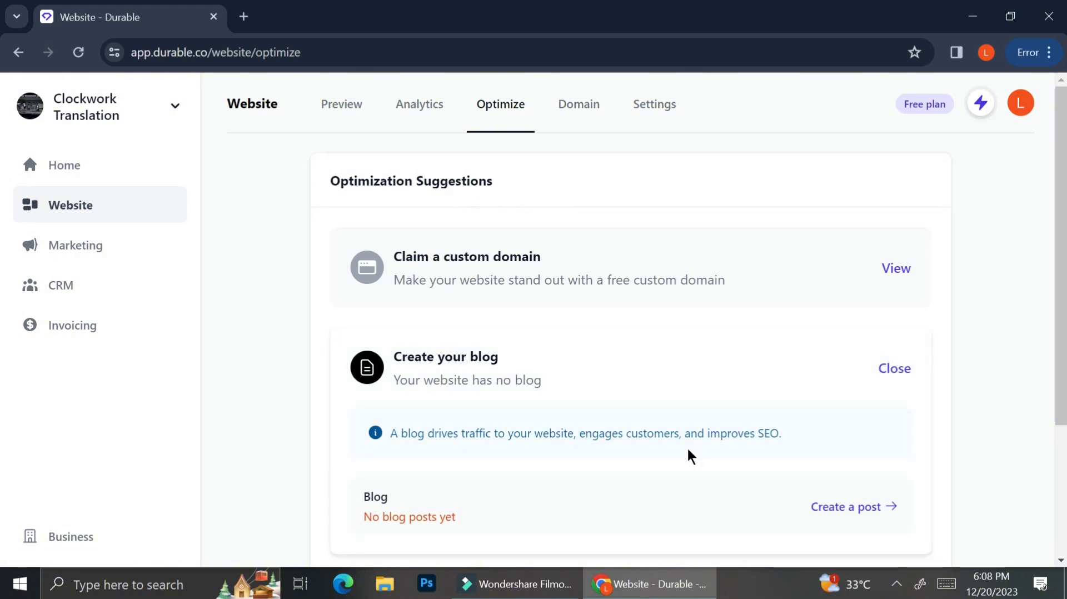
scroll(691, 457, "down", 1)
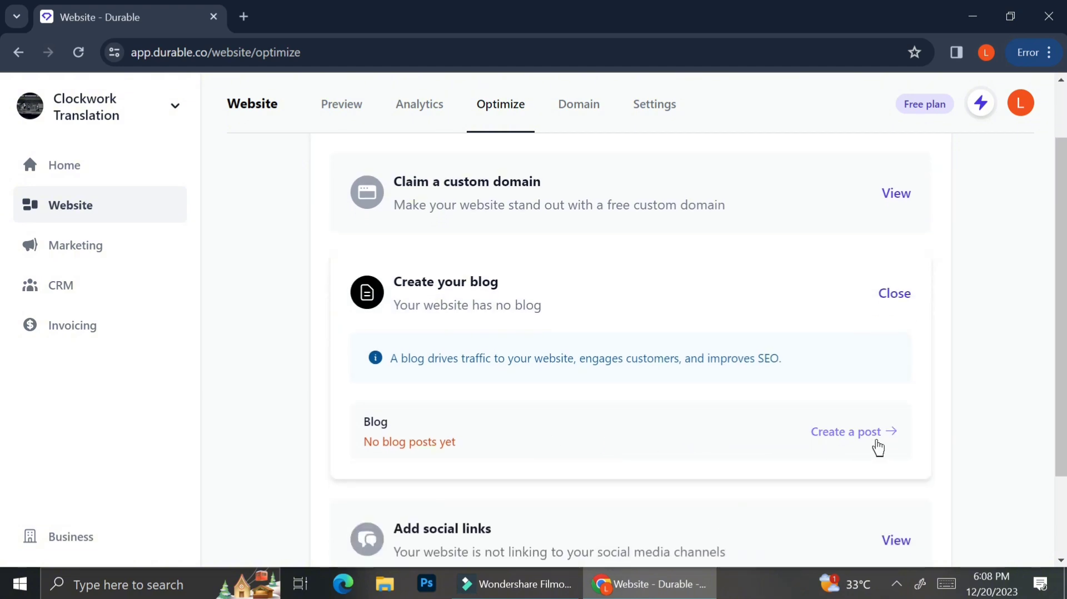
left_click(877, 442)
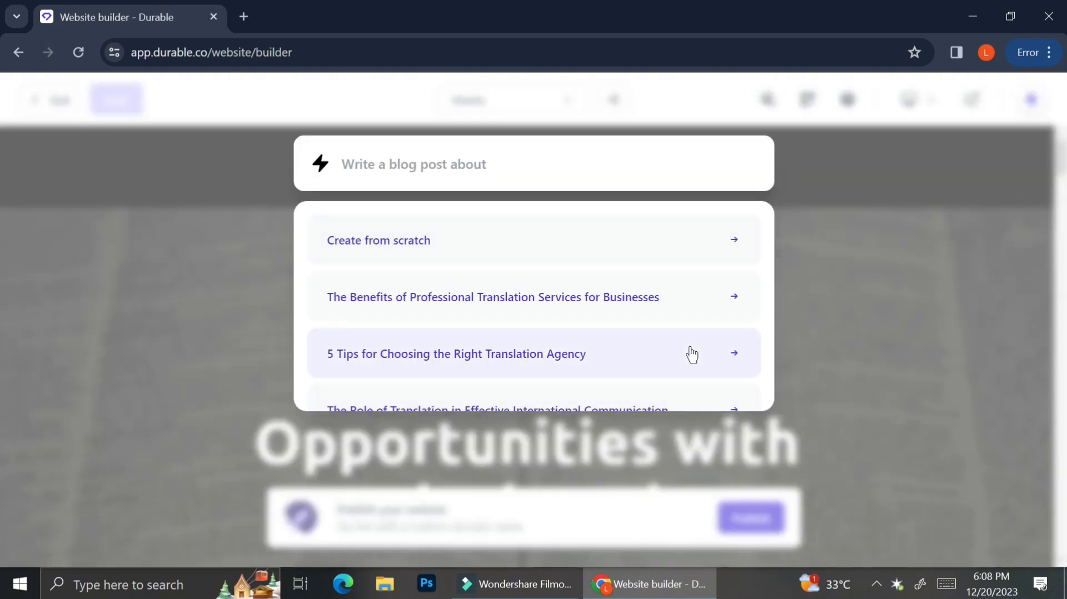
Generate a blog post from the suggested topic "5 Tips for Choosing the Right Translation Agency".
key("Escape")
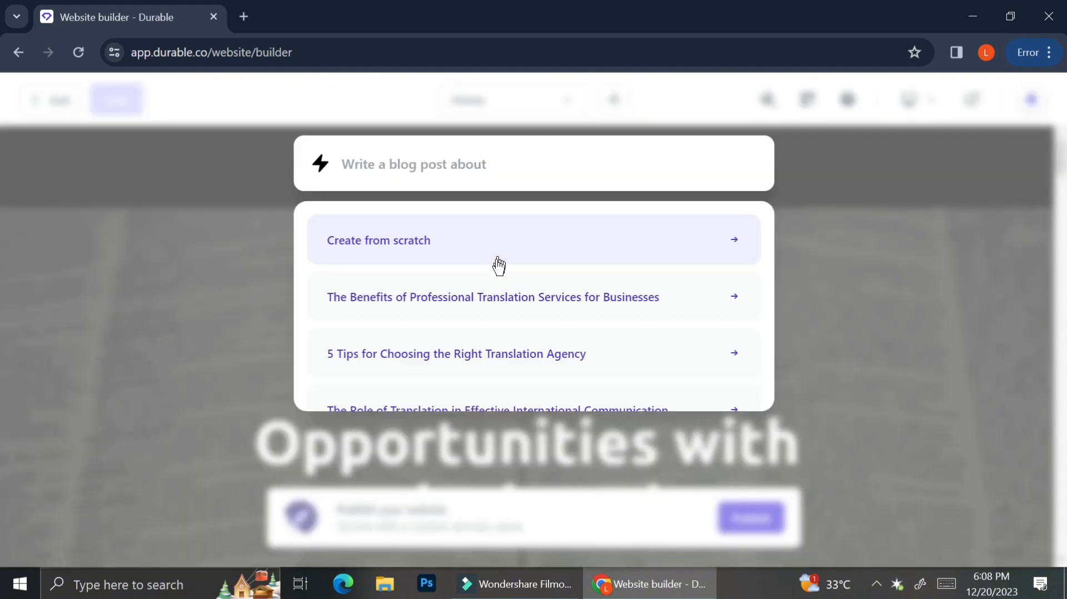
scroll(489, 311, "down", 2)
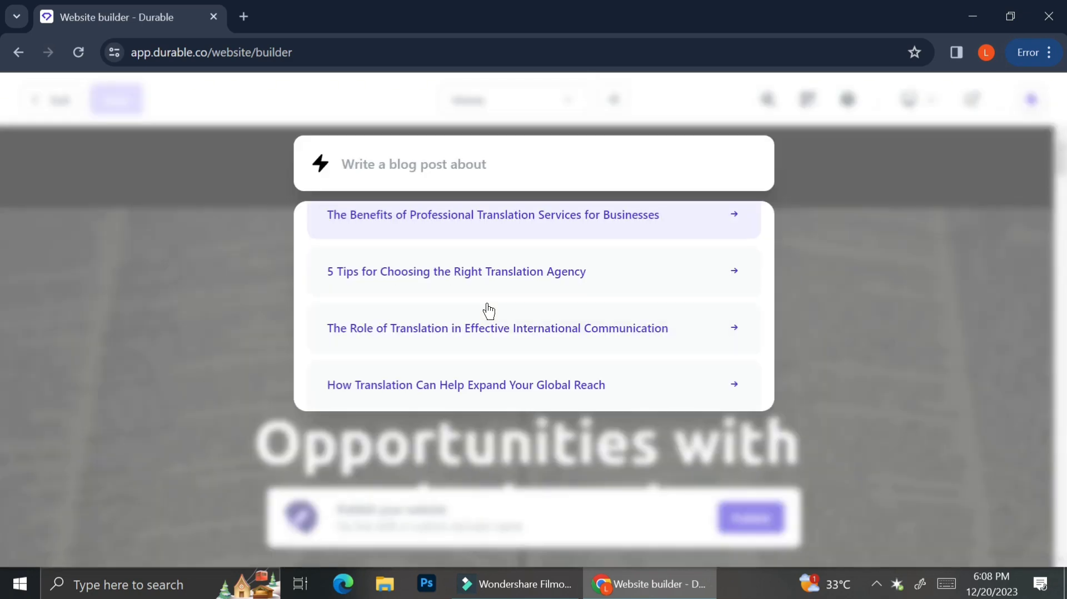
scroll(489, 312, "up", 2)
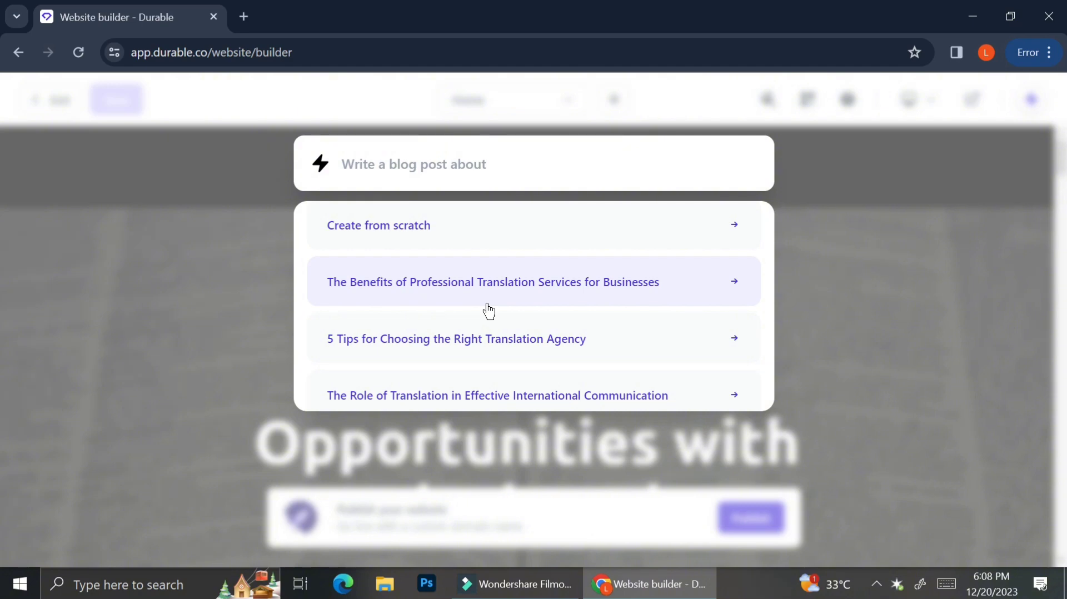
scroll(488, 310, "down", 1)
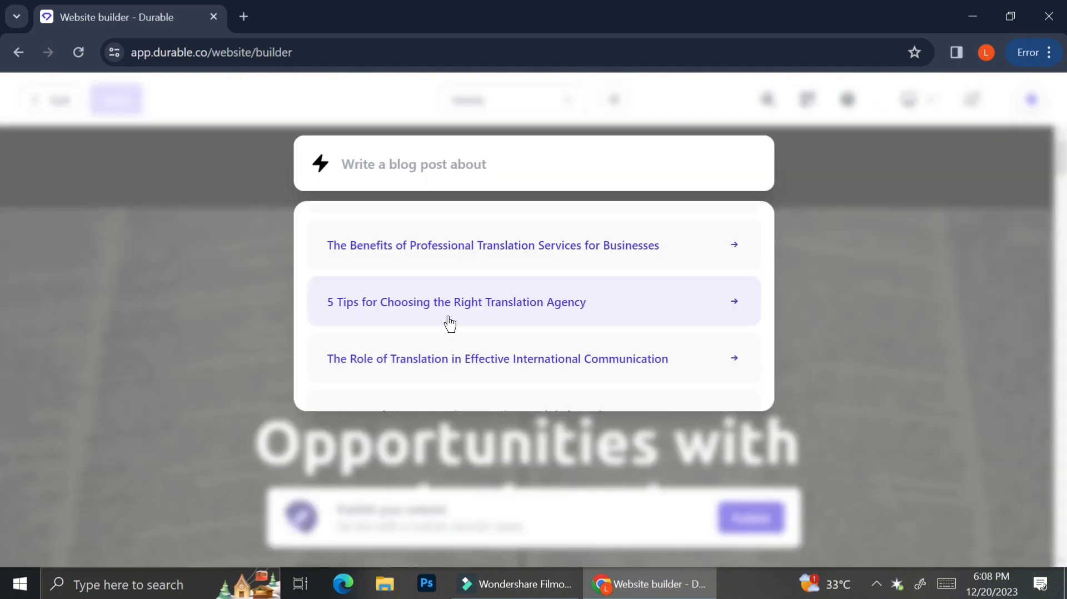
scroll(450, 324, "down", 1)
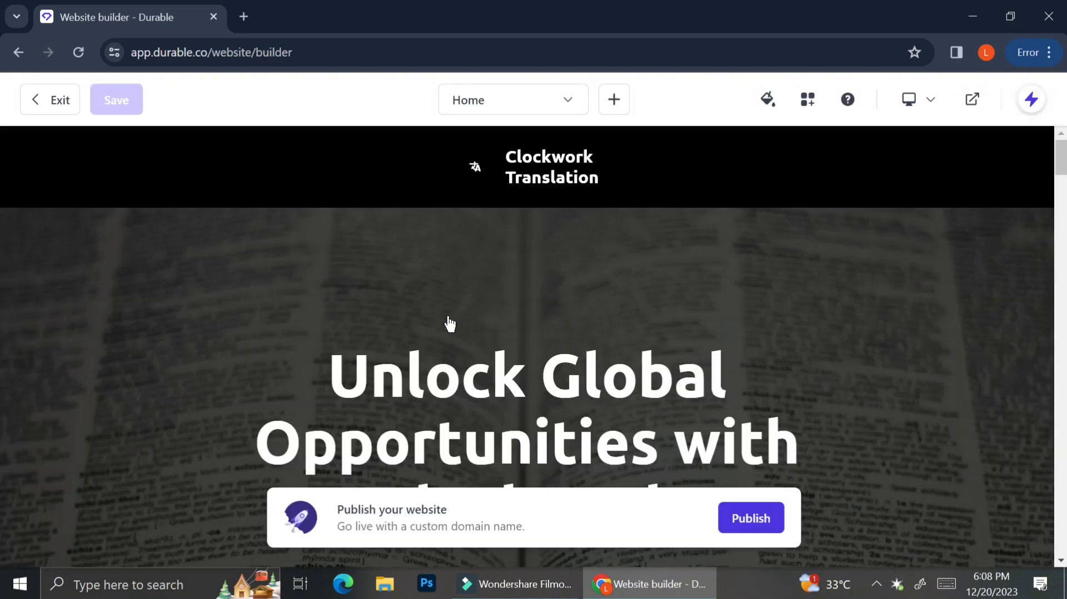
scroll(448, 324, "down", 1)
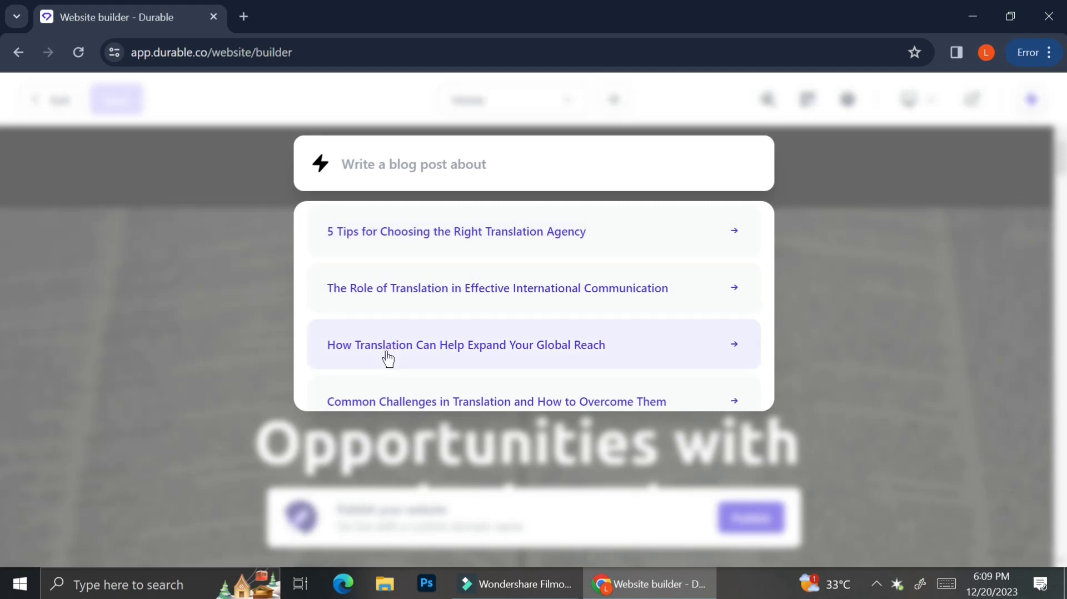
scroll(388, 359, "down", 2)
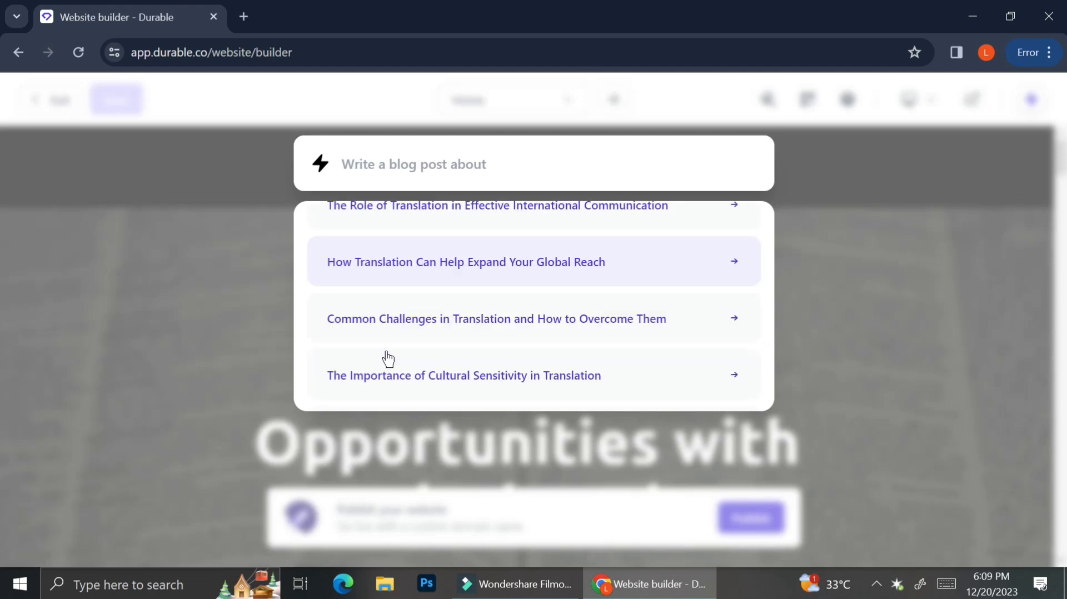
scroll(388, 359, "up", 2)
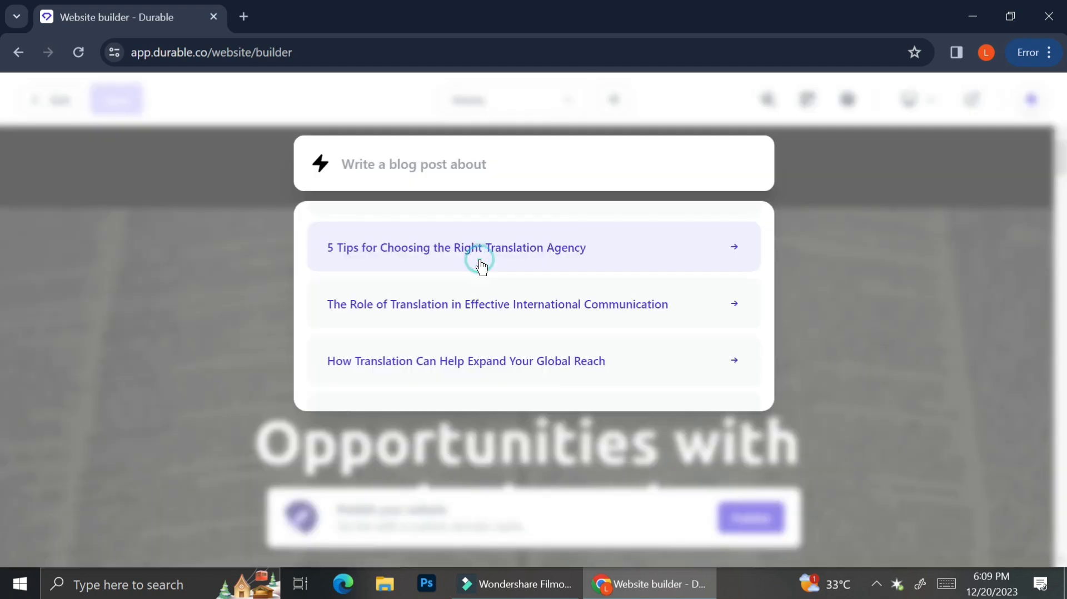
left_click(480, 264)
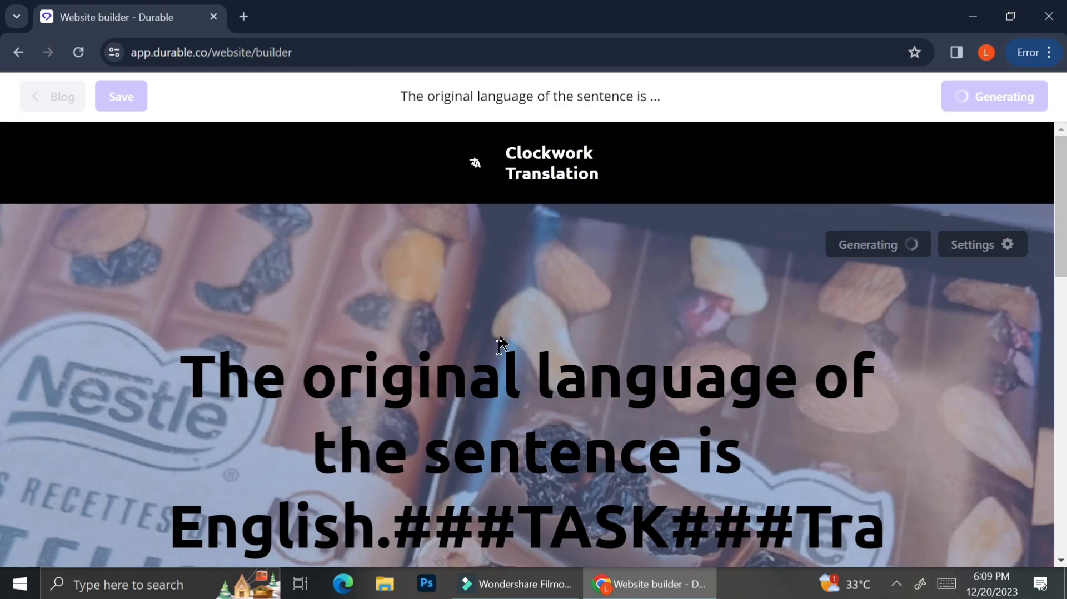
Read through the generated blog post, examining its title, cover image, sections and image placement.
scroll(498, 400, "down", 1)
scroll(498, 401, "down", 3)
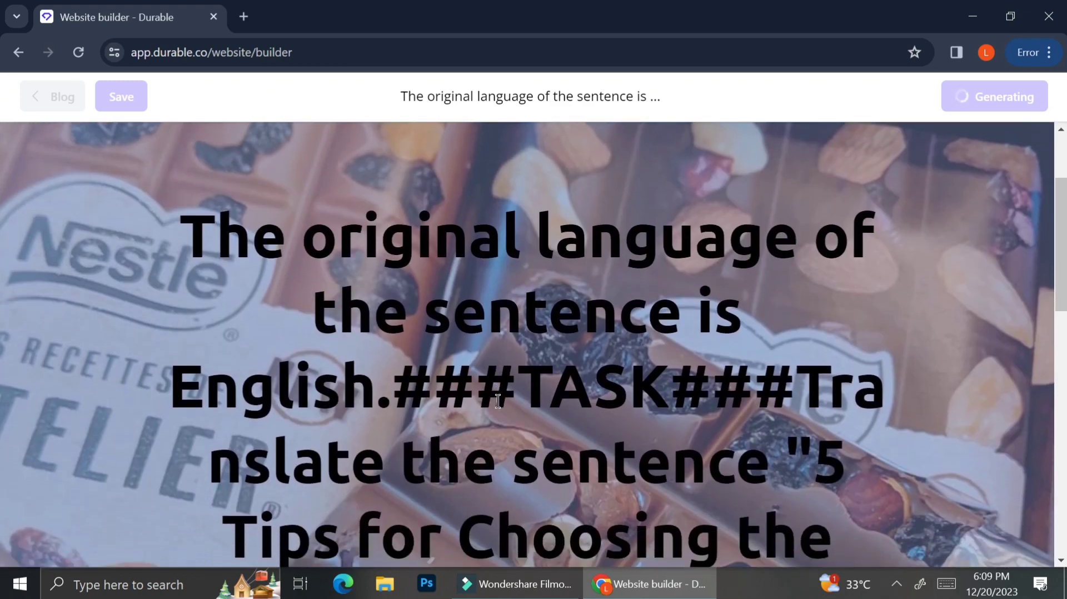
scroll(498, 401, "down", 15)
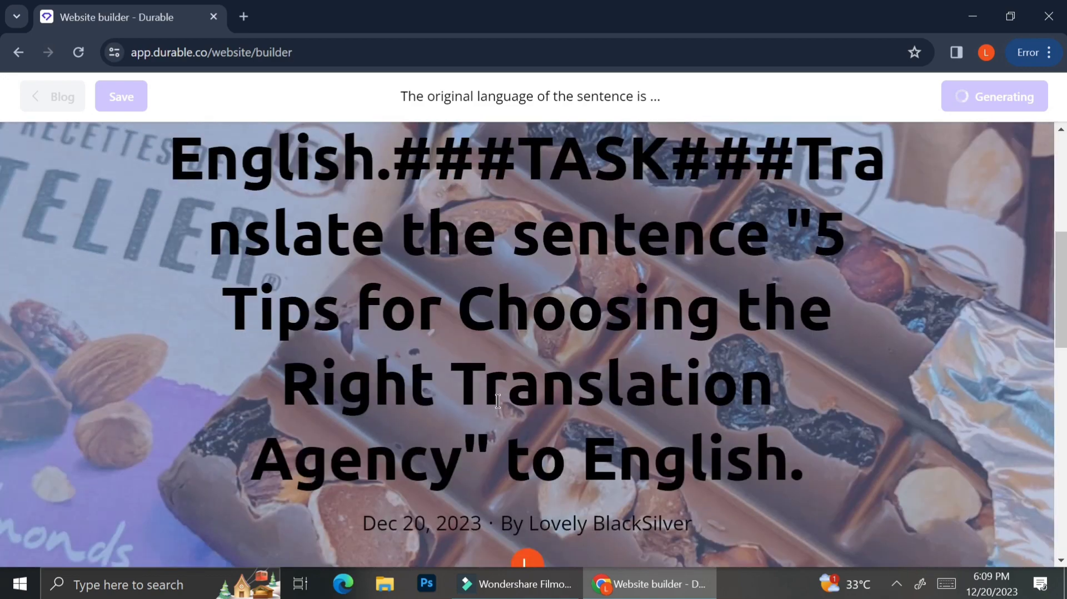
scroll(498, 402, "down", 10)
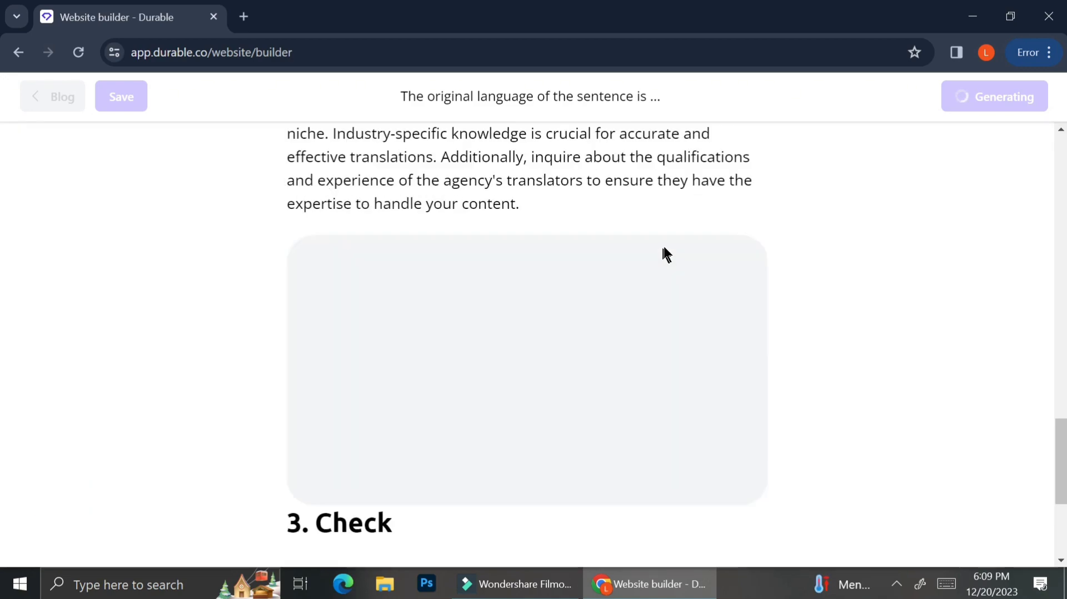
scroll(665, 247, "down", 12)
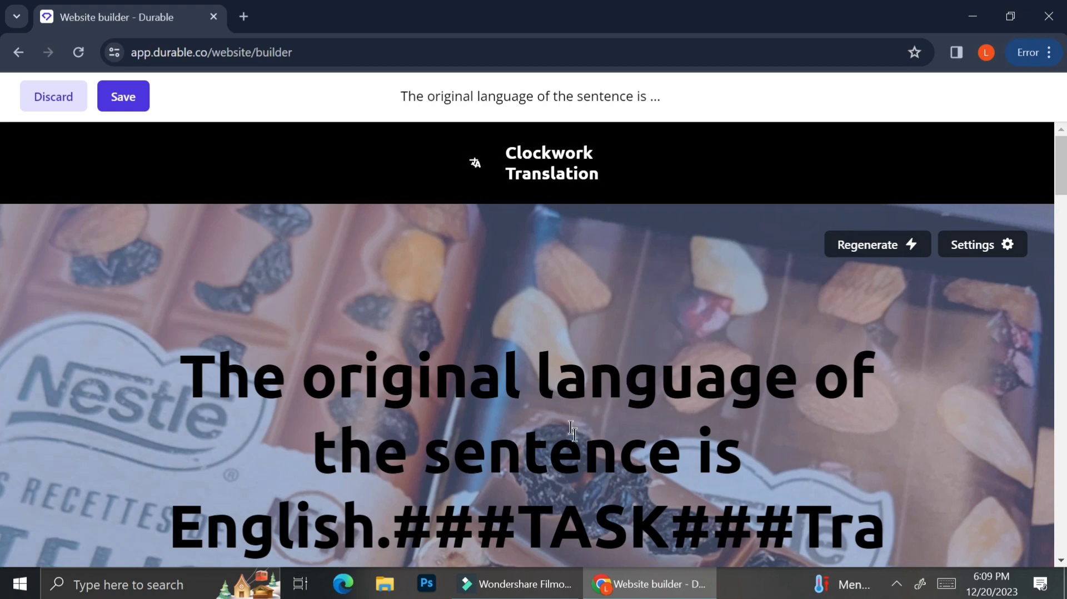
scroll(617, 461, "down", 2)
scroll(617, 462, "down", 1)
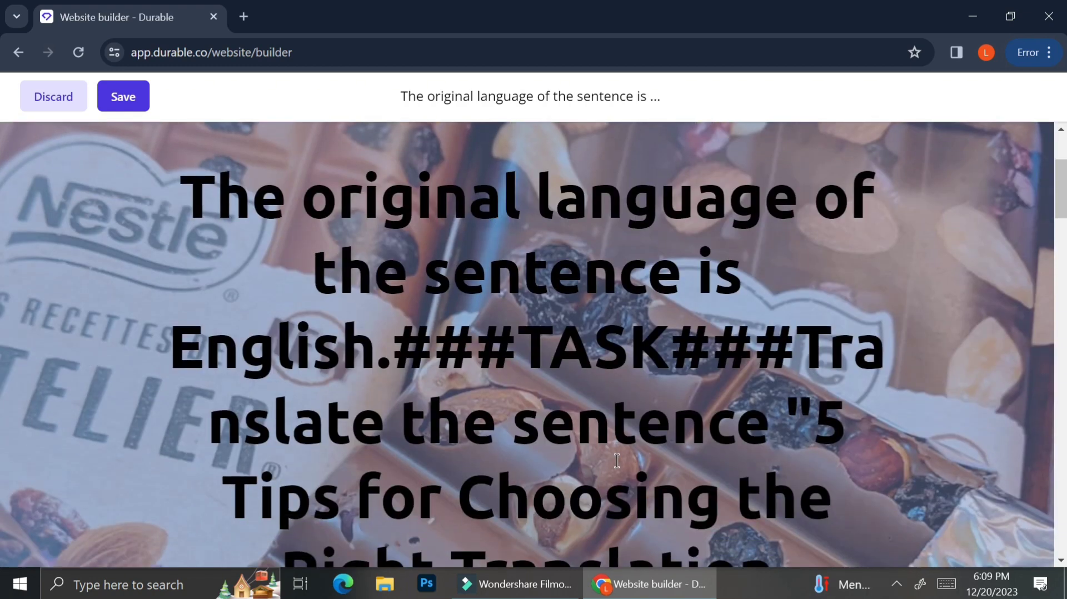
scroll(616, 461, "down", 3)
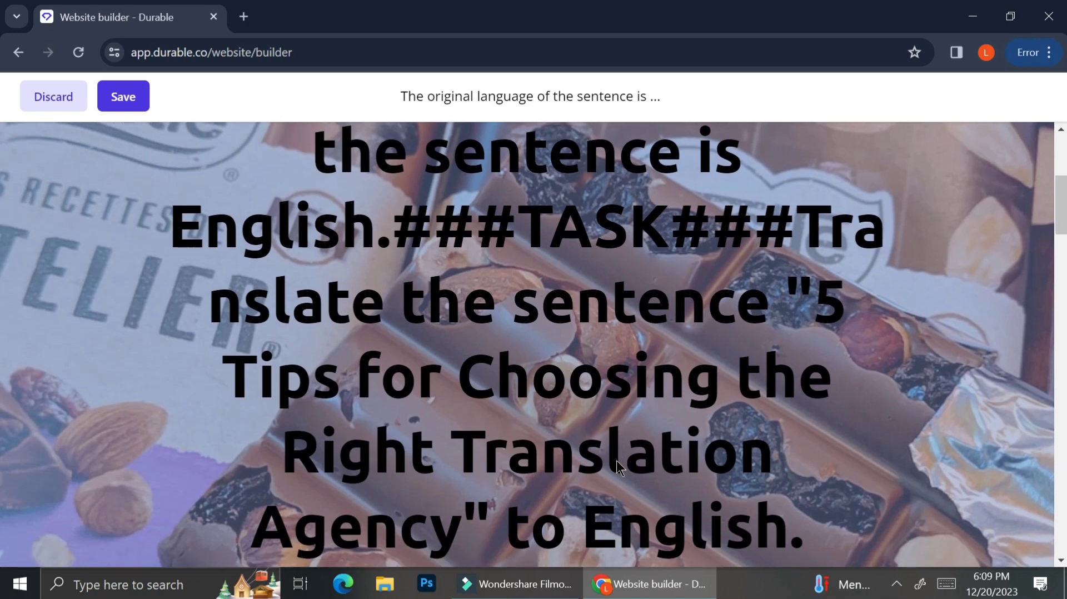
scroll(617, 461, "down", 2)
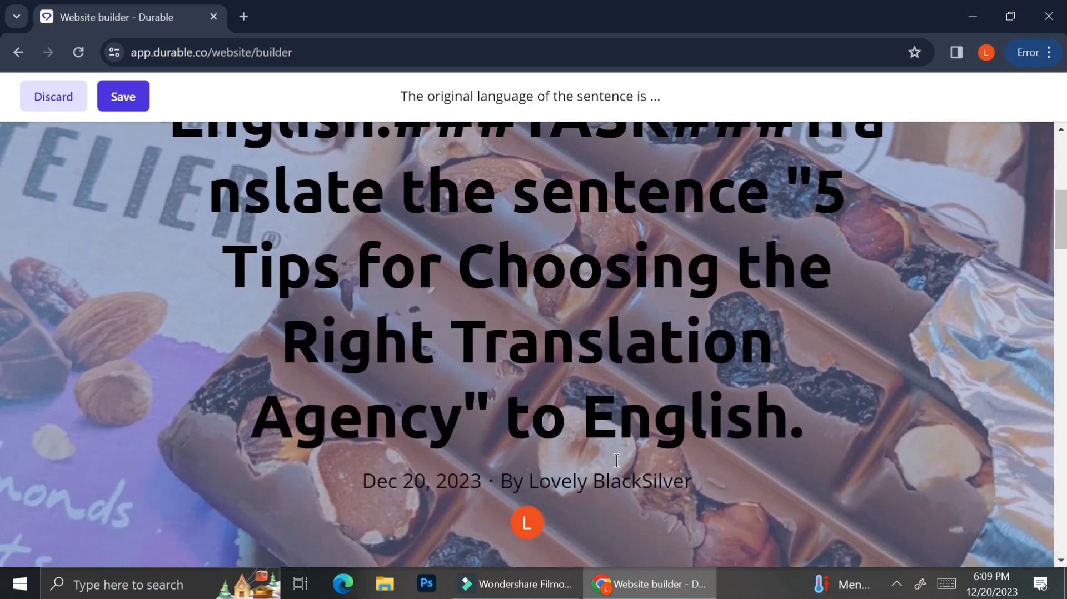
Check the confirmation for regenerating the blog post and cancel it to keep the current content.
scroll(617, 461, "up", 1)
scroll(617, 461, "up", 2)
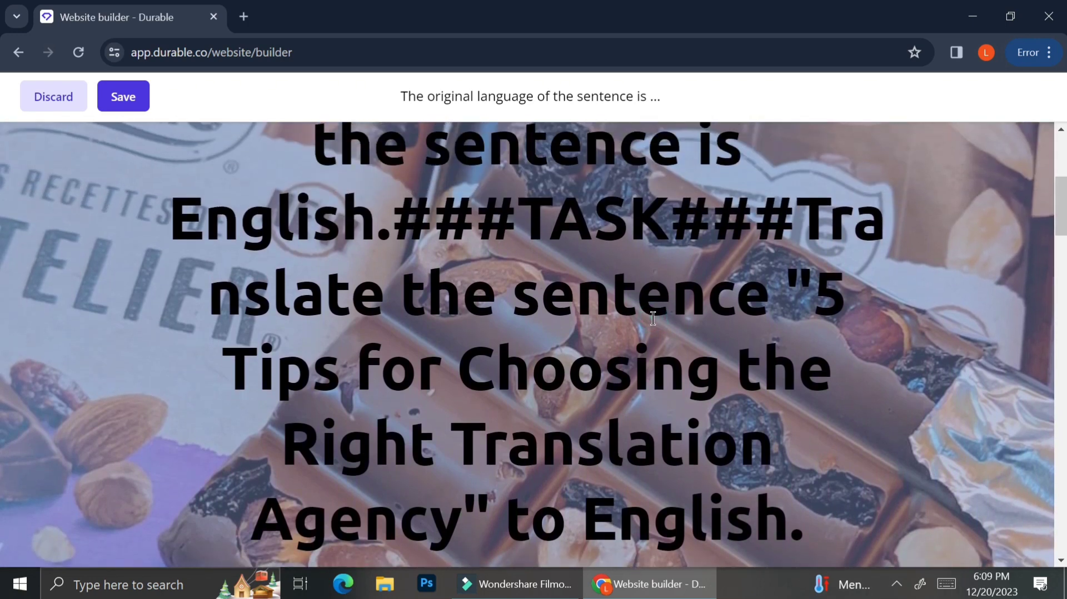
scroll(653, 318, "up", 1)
scroll(653, 318, "up", 5)
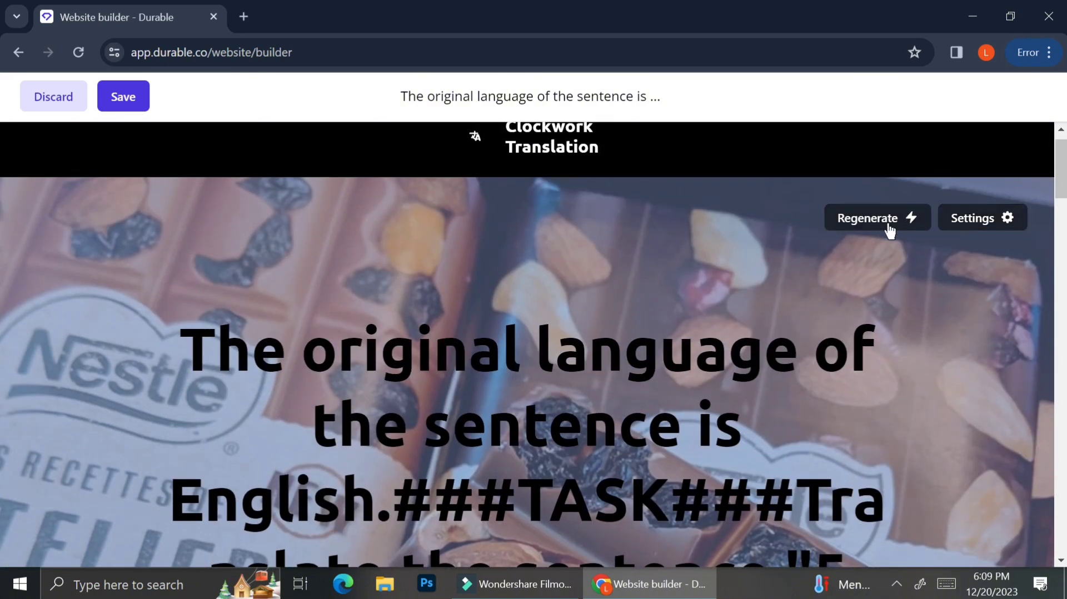
left_click(859, 221)
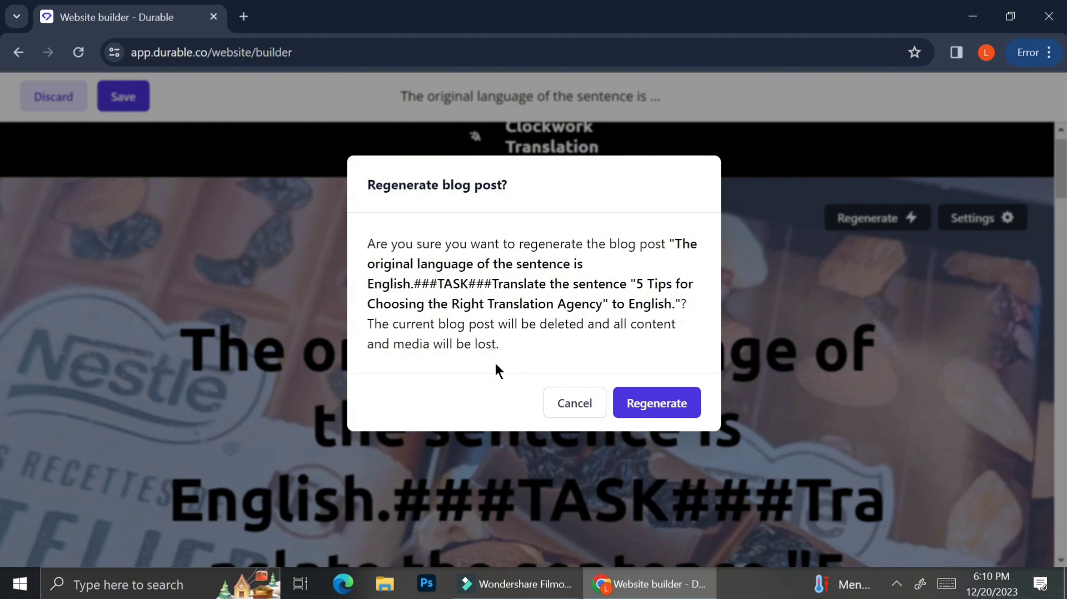
left_click(576, 405)
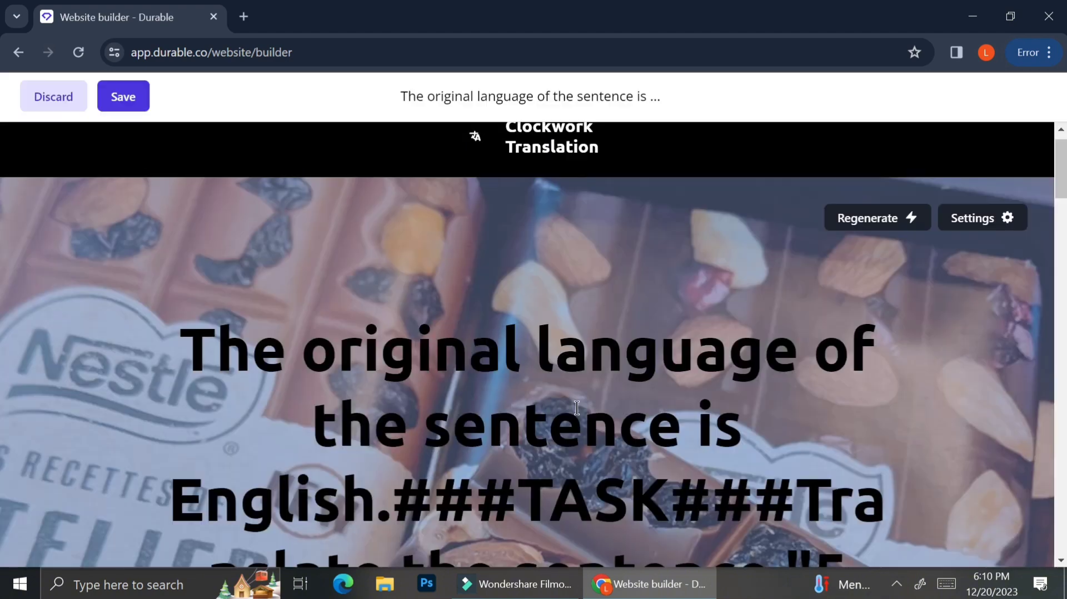
In the post settings, trim the generated title down to "5 Tips for Choosing the Right Translation Agency".
left_click(986, 227)
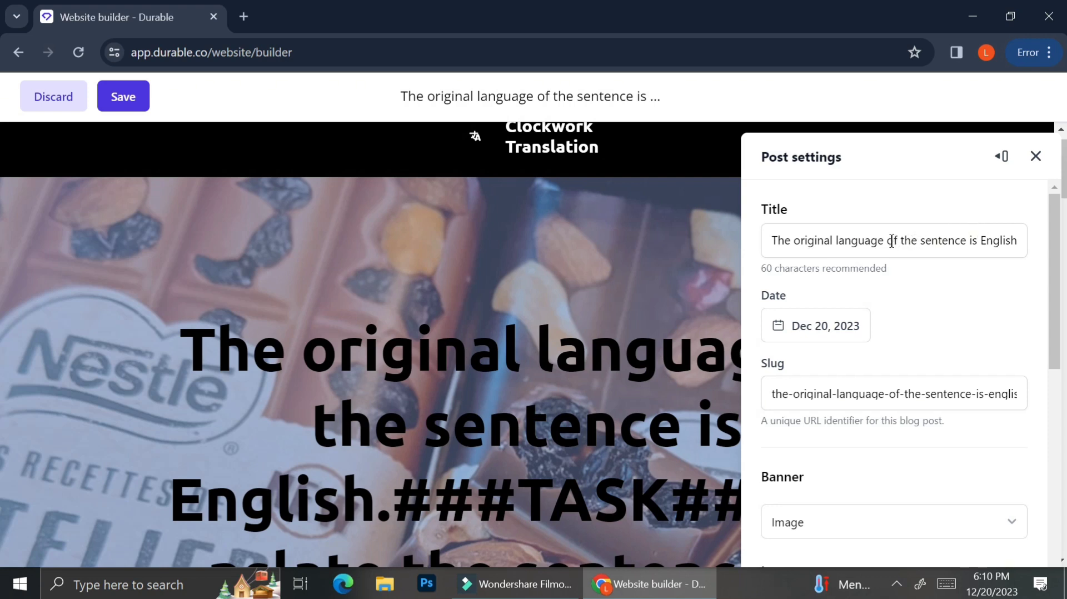
key("Right")
key("Right")
key("Right")
key("Right")
key("Right")
key("Right")
key("Right")
key("Right")
key("Right")
key("Right")
key("Right")
key("Right")
key("Right")
key("Right")
key("Right")
key("Right")
key("Right")
key("Right")
key("Right")
key("Right")
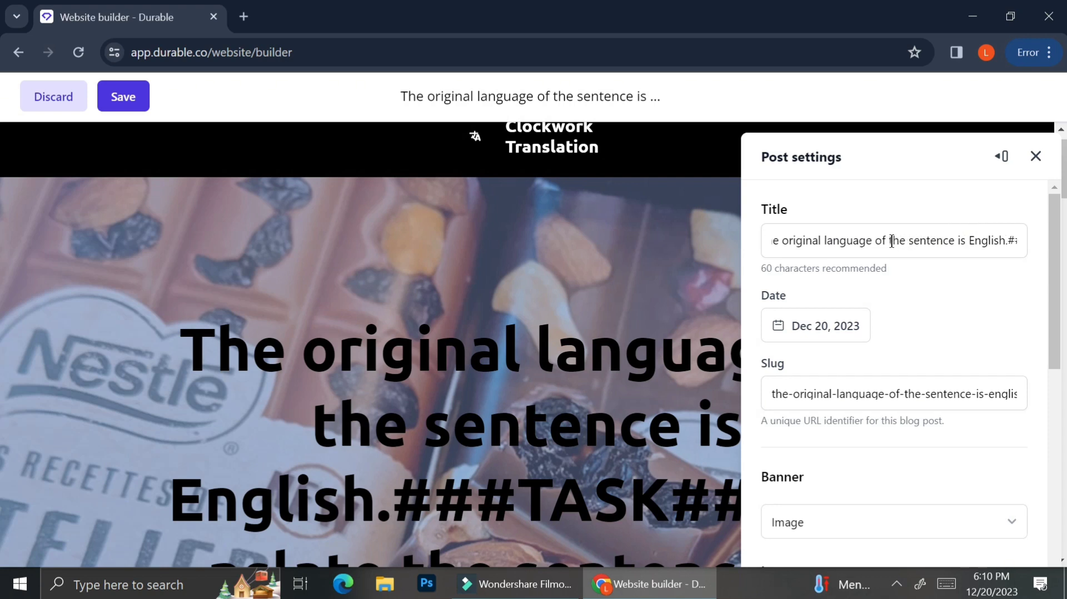
key("Right")
key("Right")
key("Right")
key("Right")
key("Right")
key("Right")
key("Right")
key("Right")
key("Right")
key("Right")
key("Right")
key("Right")
key("Right")
key("Right")
key("Right")
key("Right")
key("Right")
key("Right")
key("Right")
key("Right")
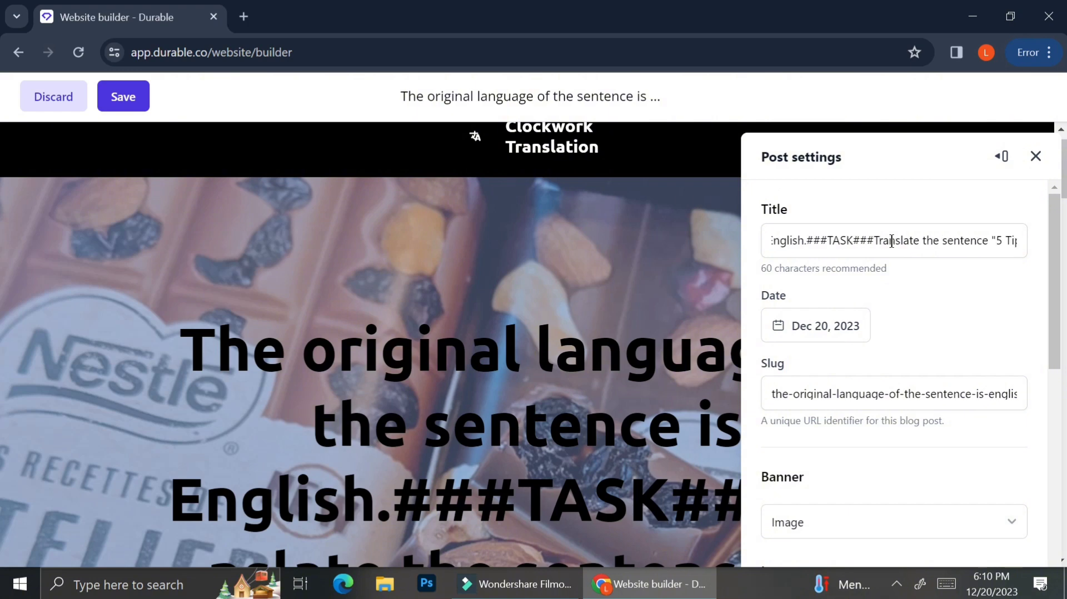
left_click_drag(945, 240, 644, 275)
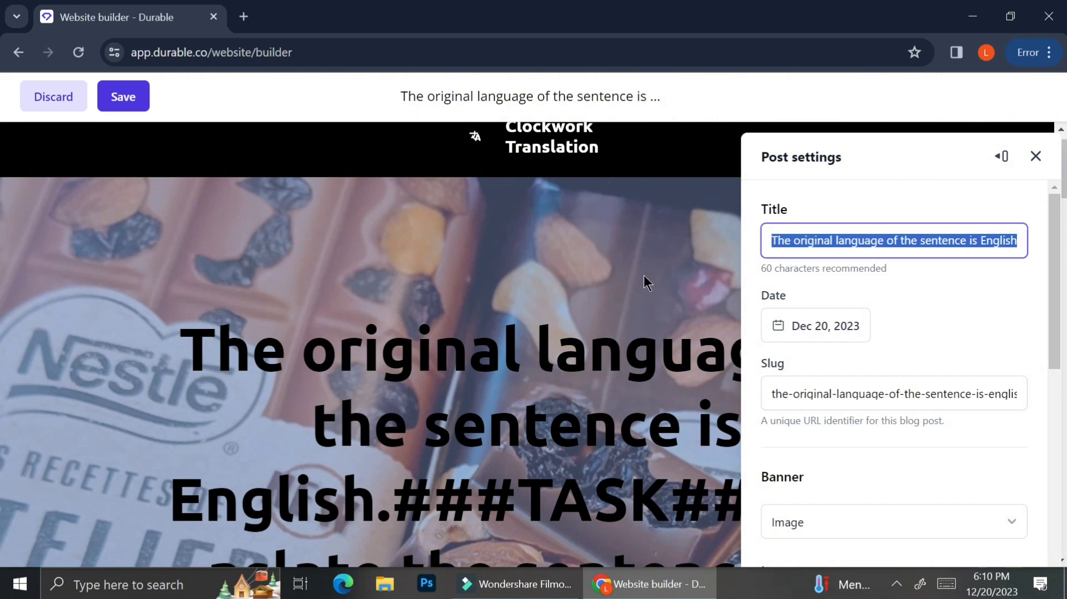
key("BackSpace")
key("End")
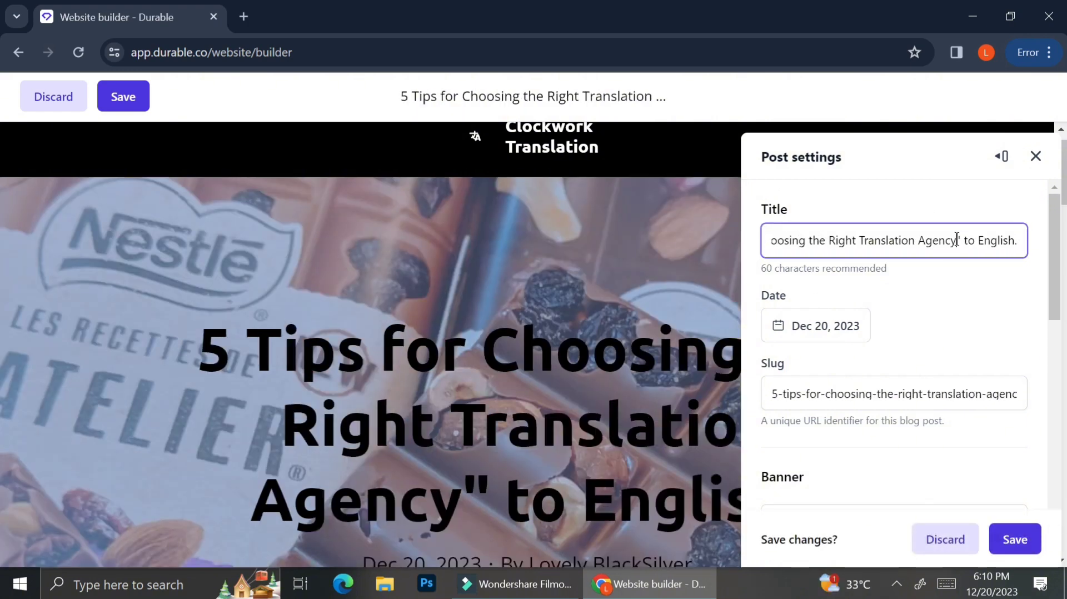
left_click_drag(957, 240, 1022, 240)
key("BackSpace")
left_click(930, 366)
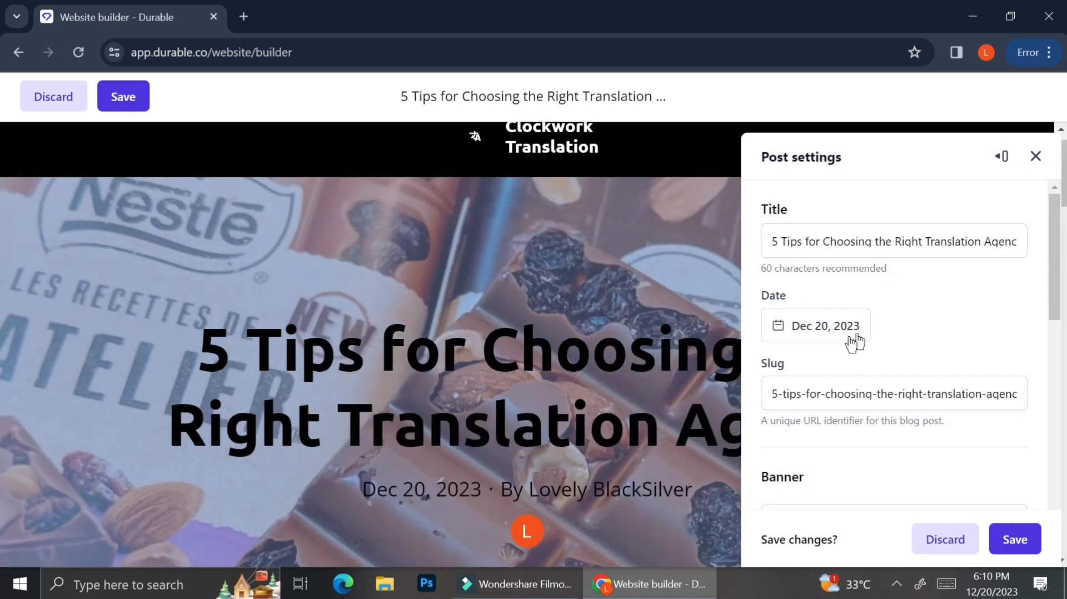
Regenerate the post's banner image repeatedly until it shows open dictionary pages, and save the post settings.
left_click(845, 388)
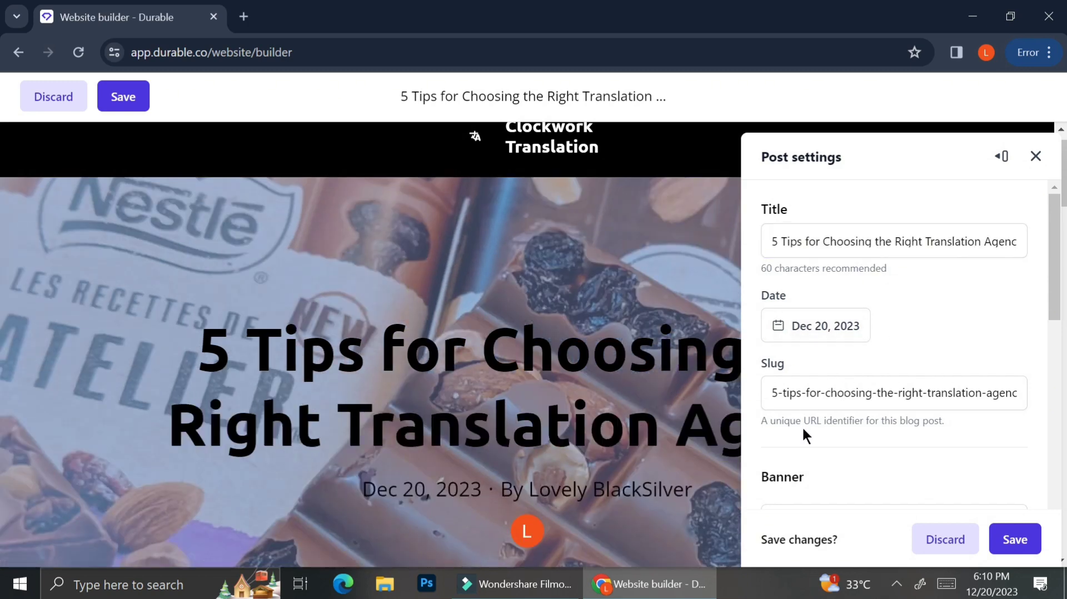
scroll(841, 460, "down", 5)
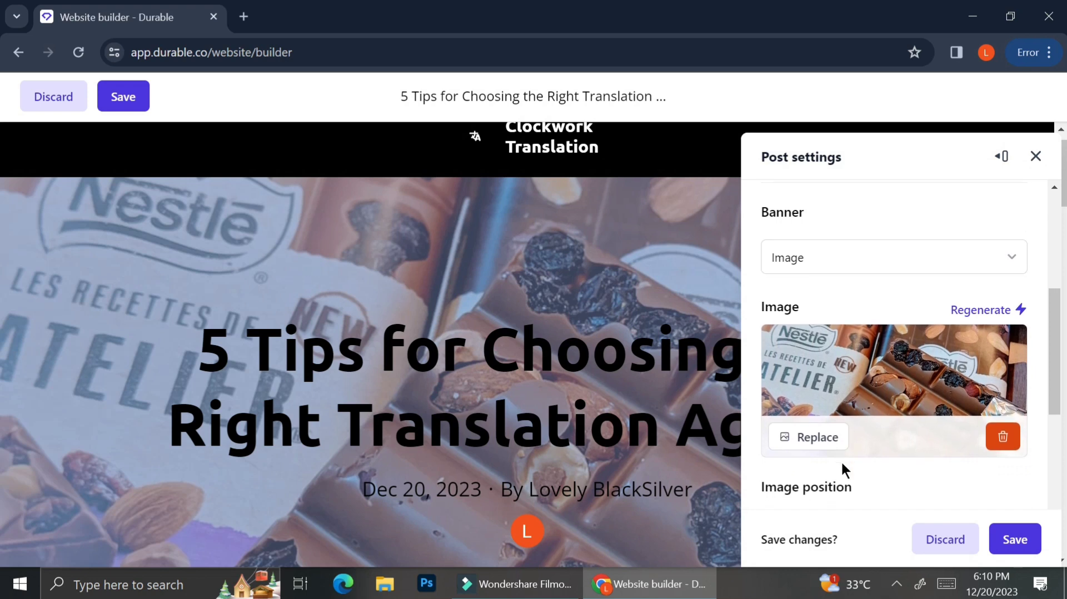
scroll(841, 460, "down", 1)
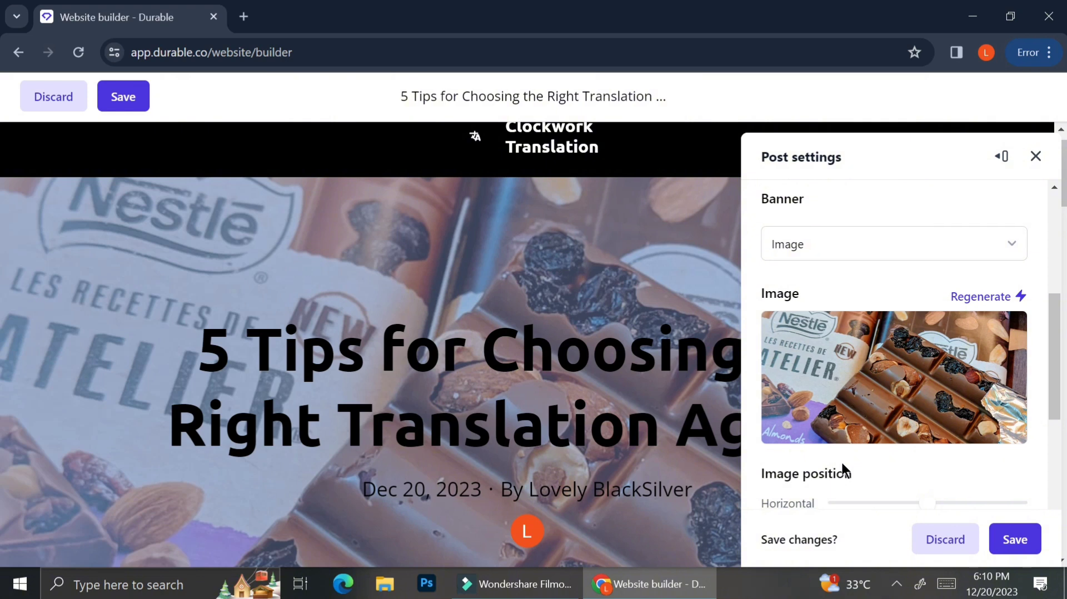
left_click(1016, 299)
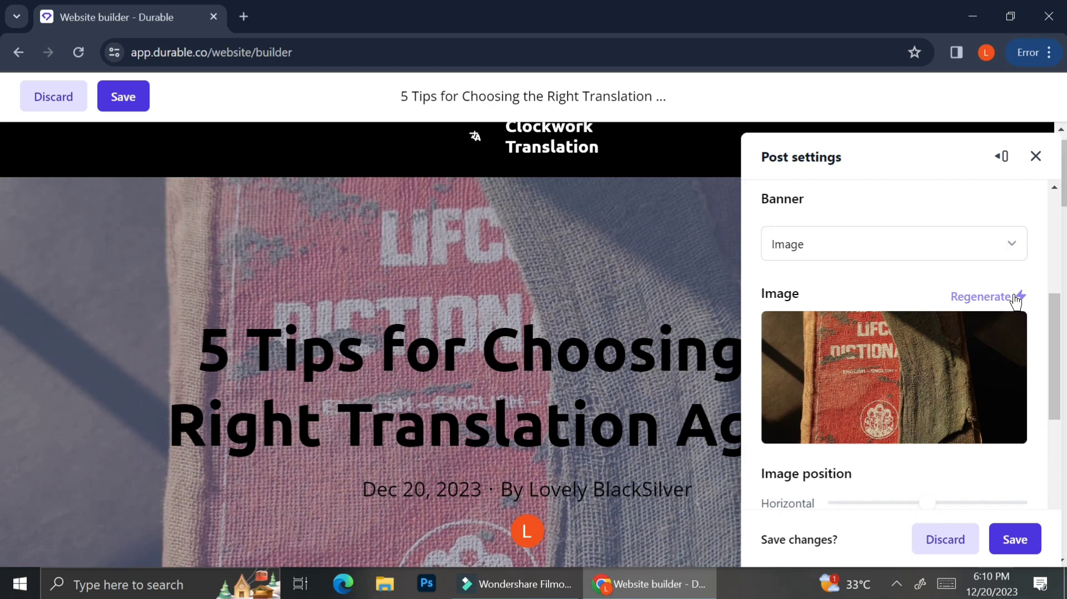
left_click(1016, 299)
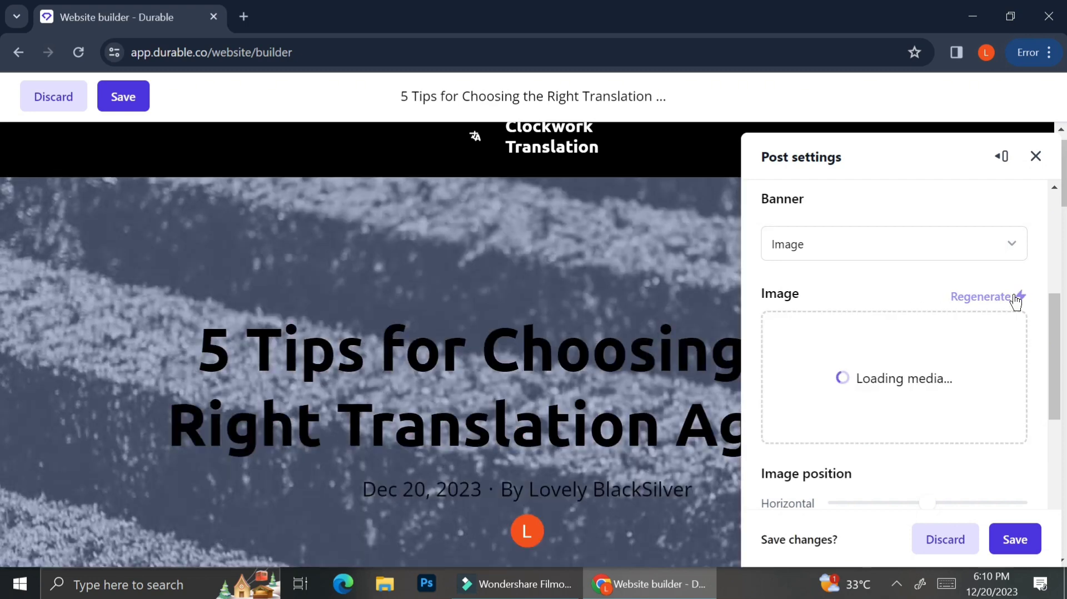
left_click(1016, 299)
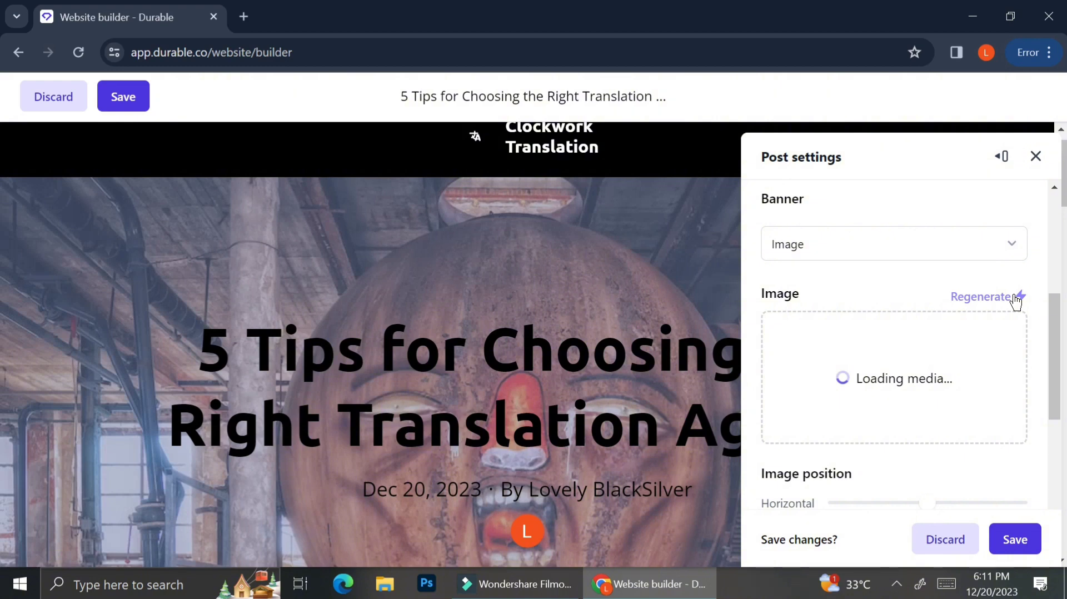
left_click(1016, 299)
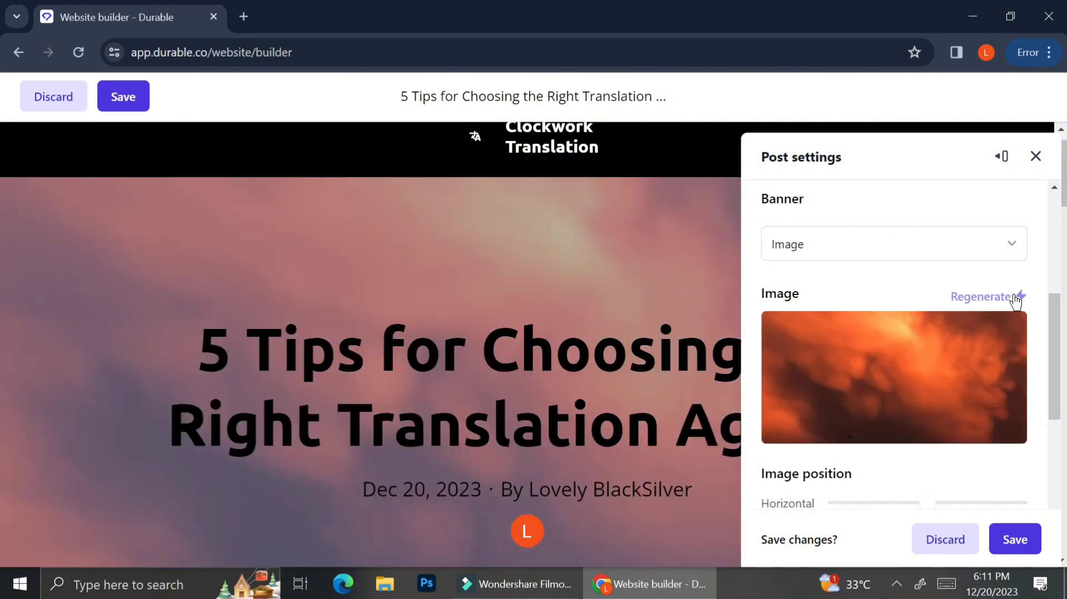
left_click(1016, 299)
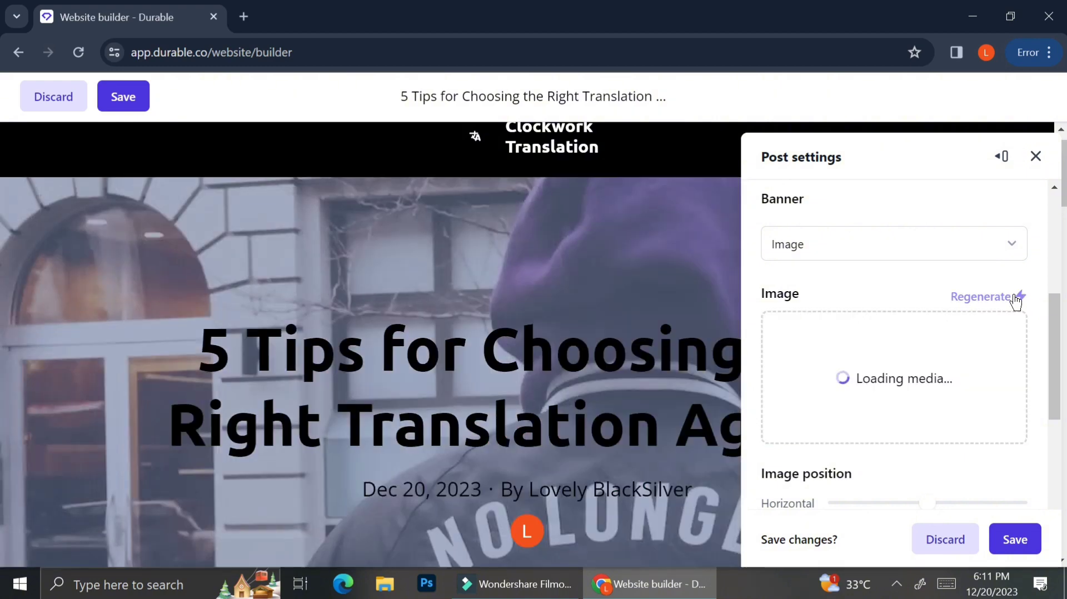
left_click(1015, 299)
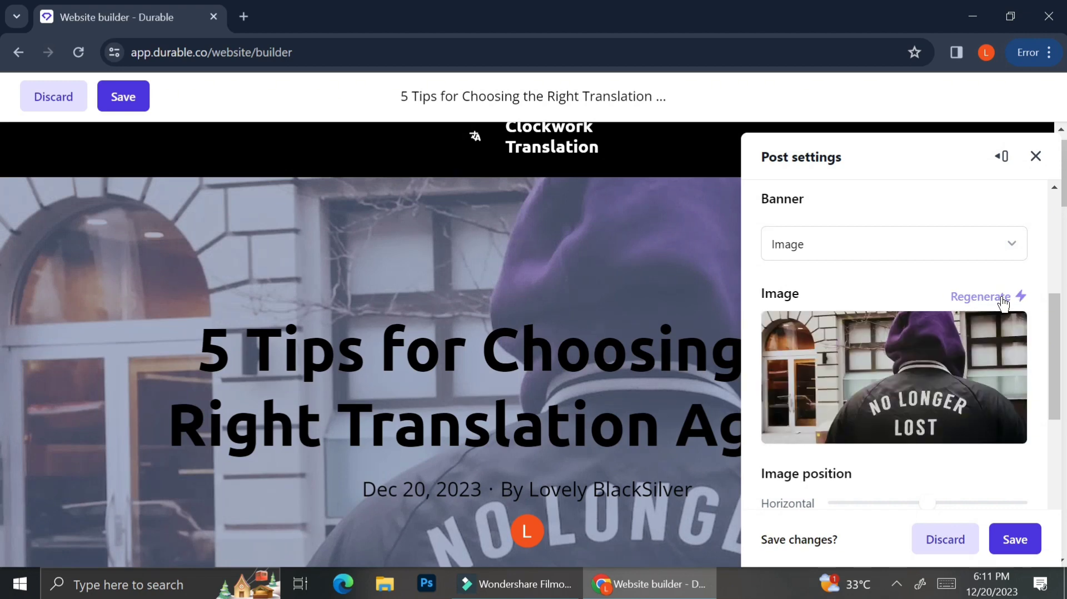
left_click(1002, 299)
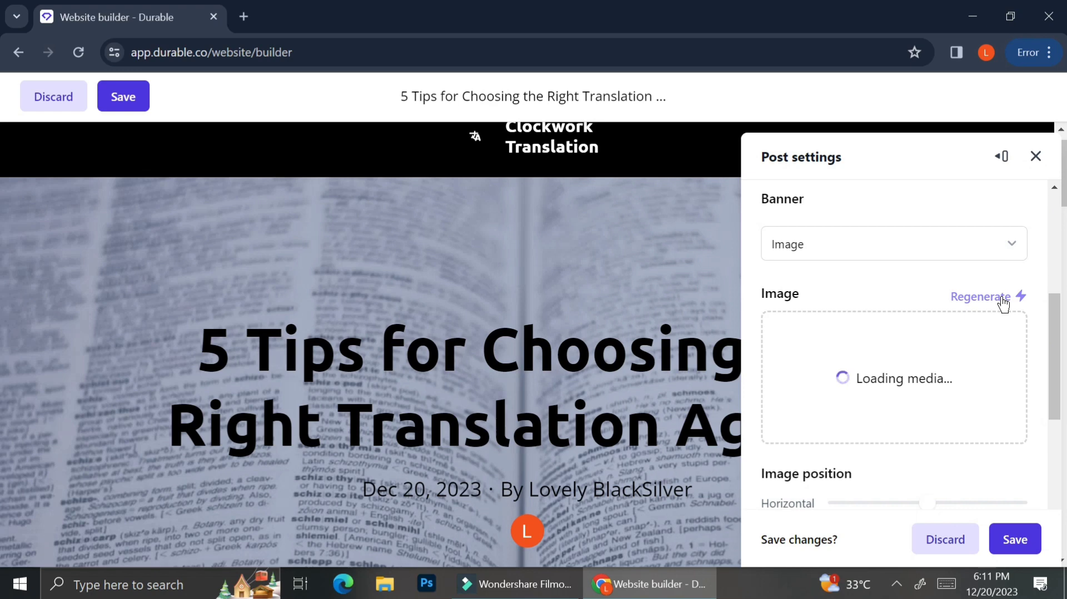
scroll(931, 423, "down", 2)
scroll(931, 420, "down", 3)
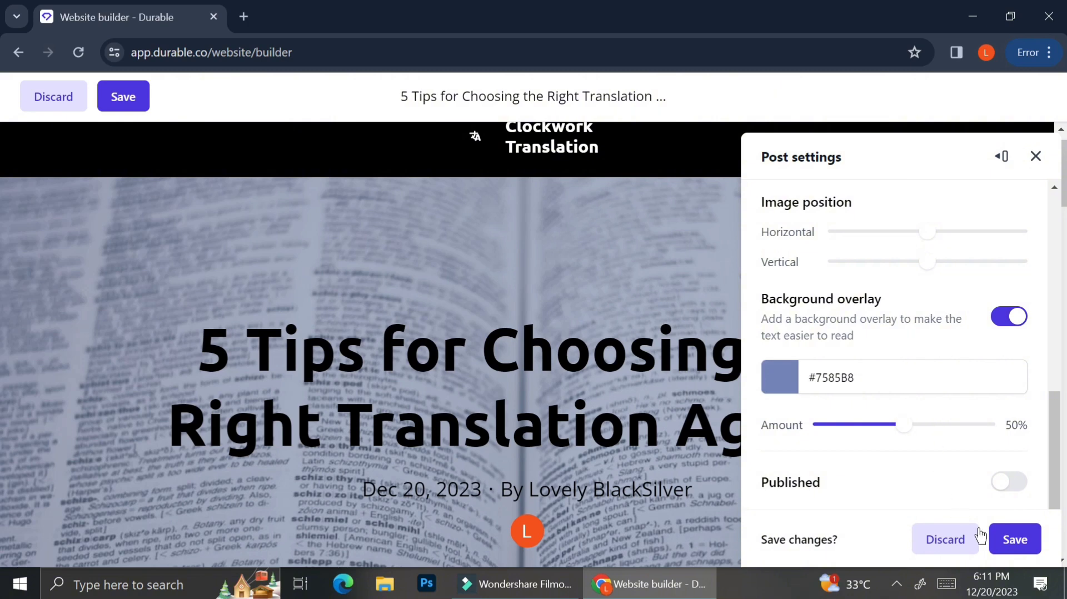
left_click(1002, 536)
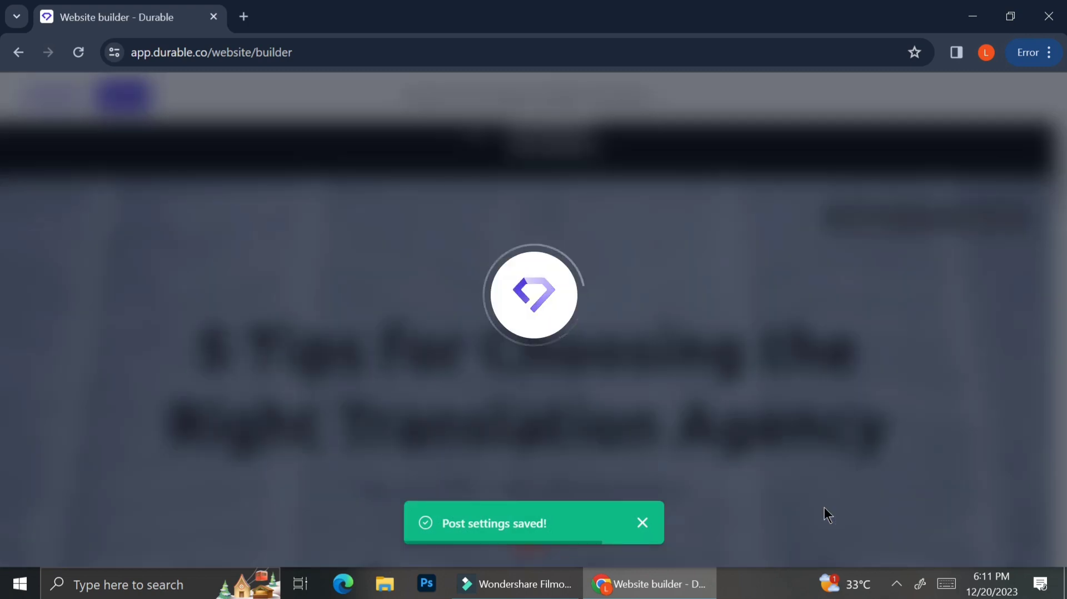
Delete the line "Sure, here's the body content for the blog post:" above the post's introduction.
scroll(838, 485, "down", 4)
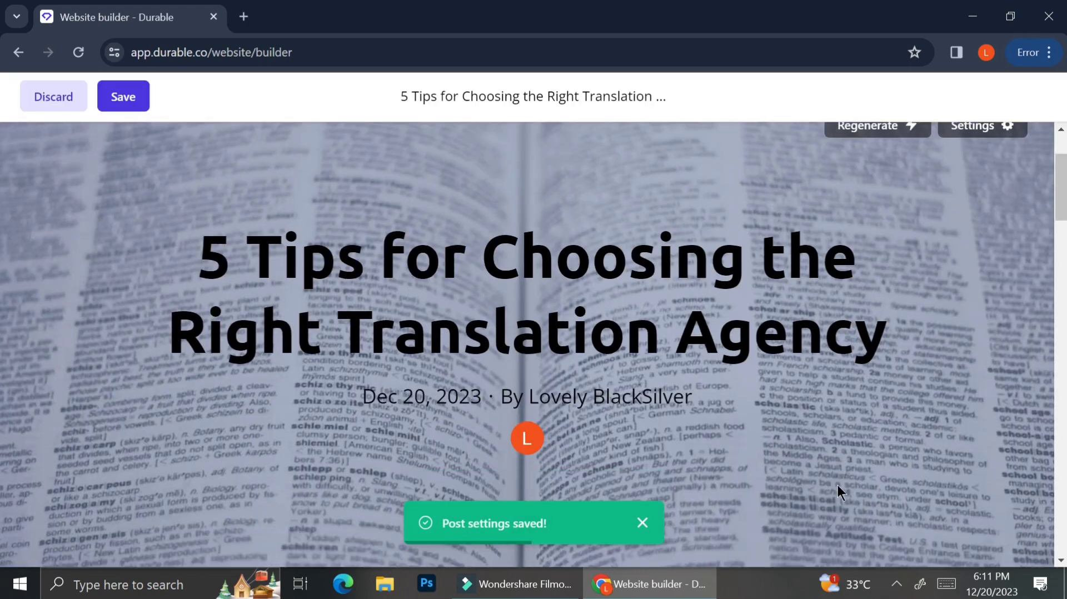
scroll(837, 486, "down", 4)
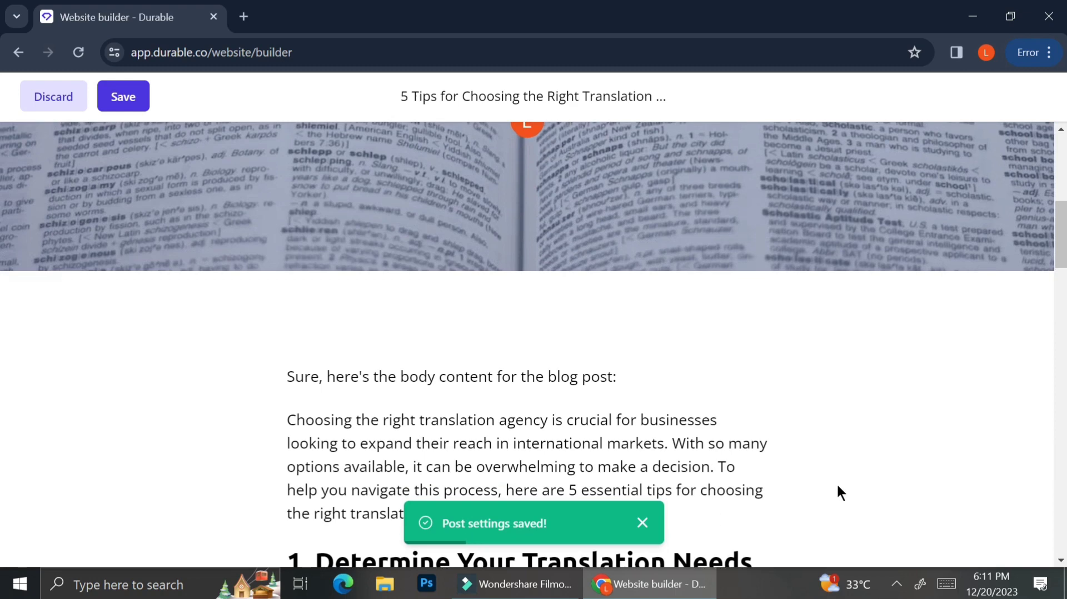
scroll(838, 486, "down", 3)
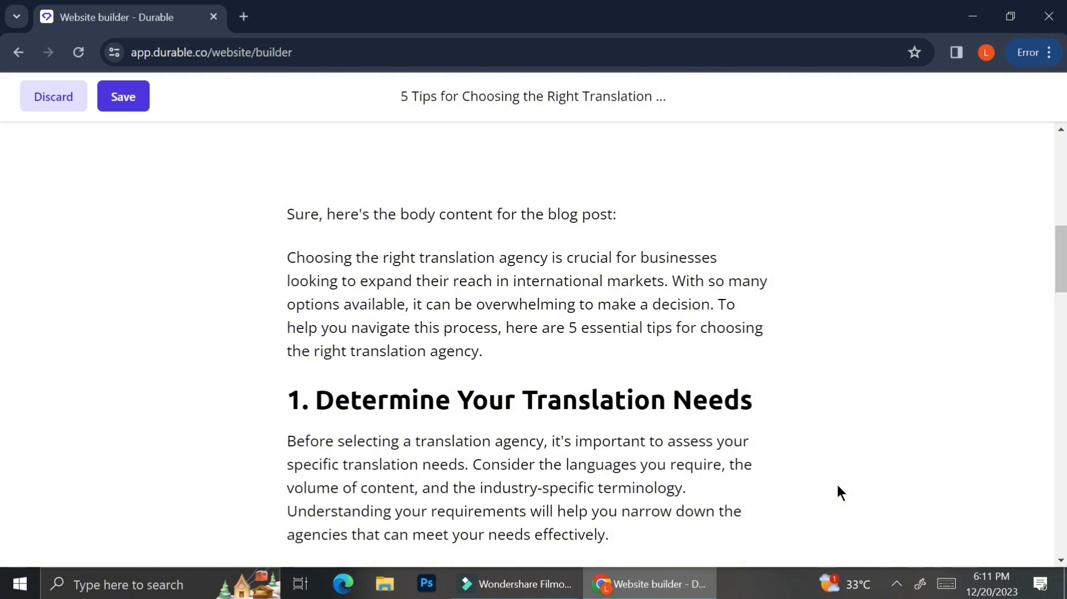
scroll(837, 492, "down", 2)
scroll(838, 486, "up", 1)
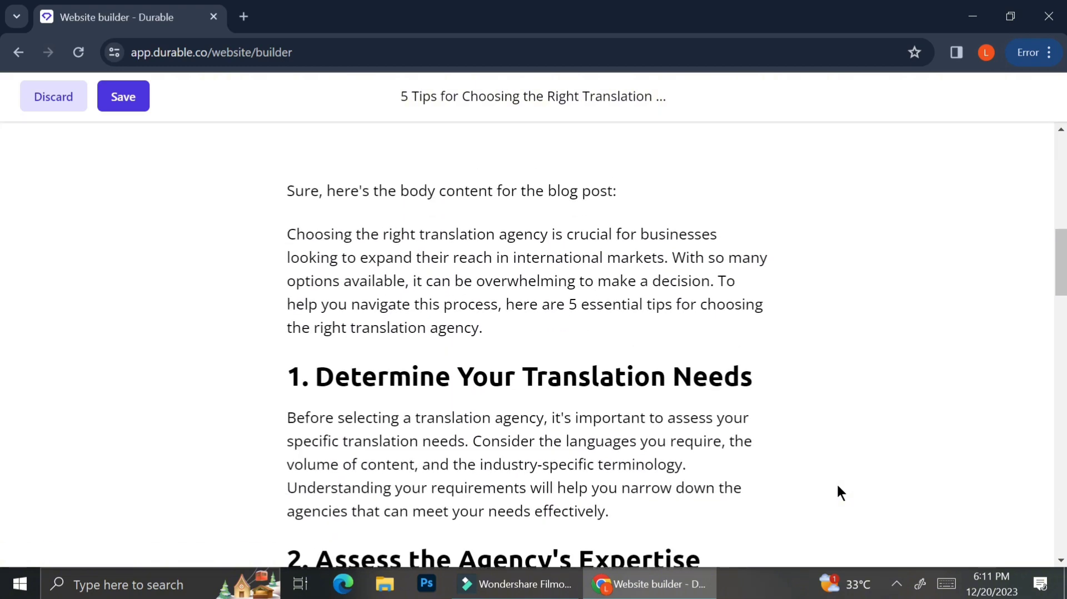
left_click(701, 297)
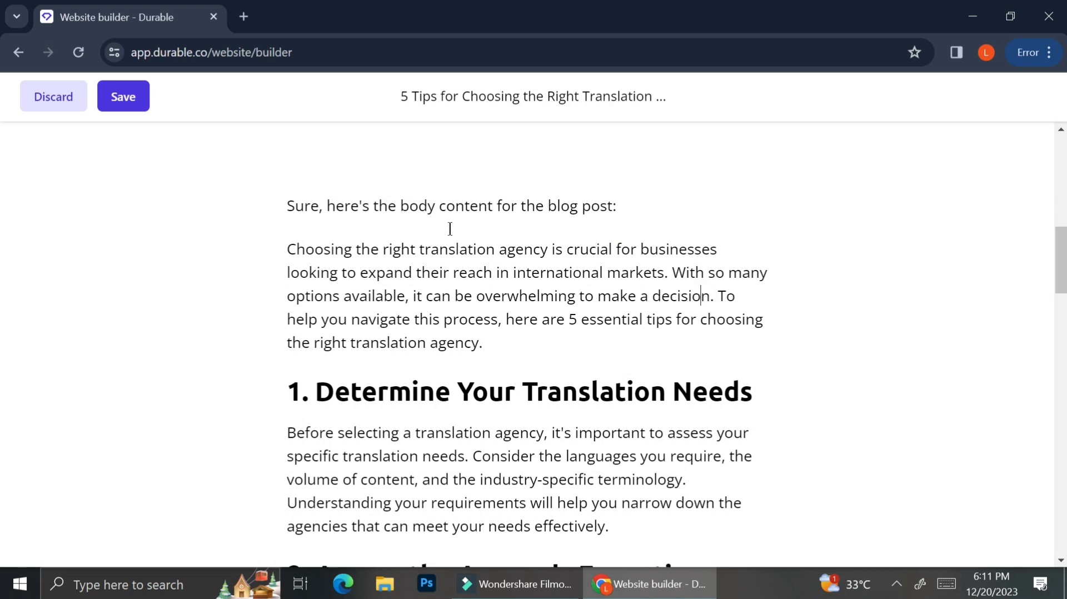
left_click_drag(624, 204, 236, 181)
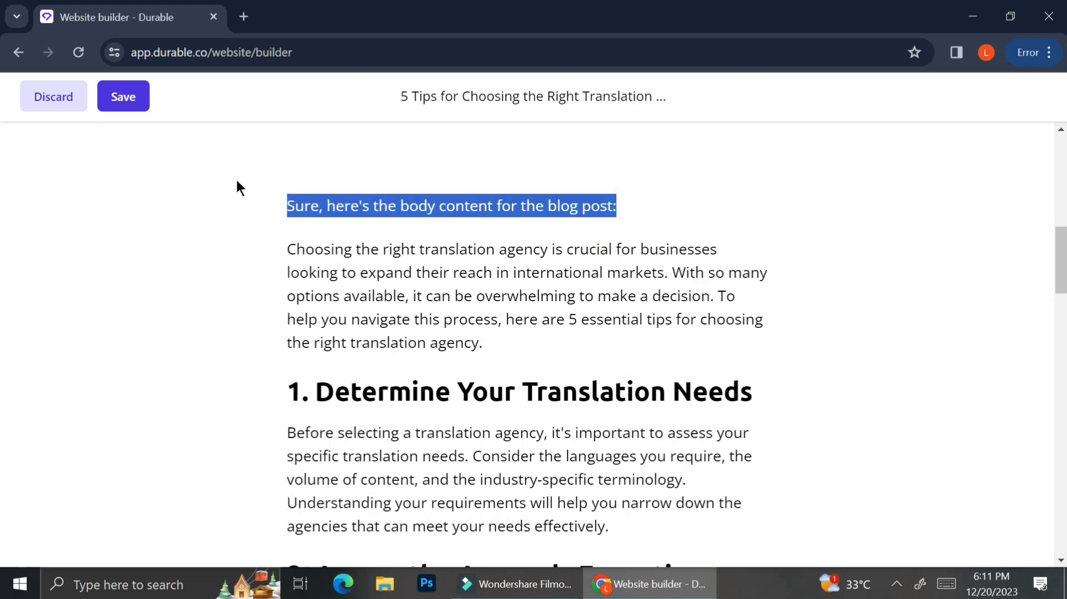
key("BackSpace")
key("Delete")
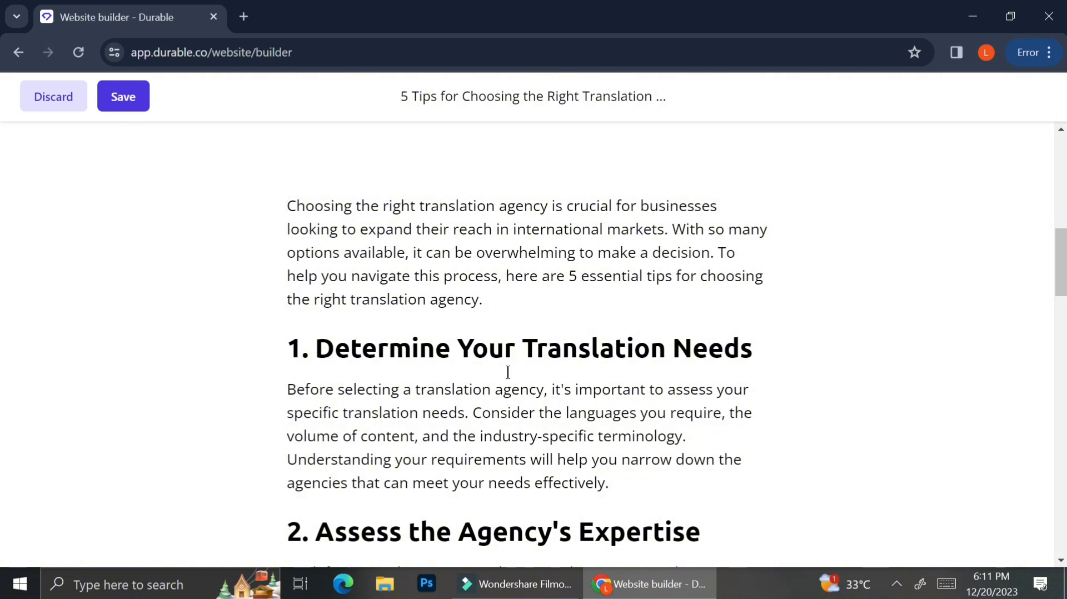
Read through the rest of the post, checking the image options of the picture below "2. Assess the Agency's Expertise".
scroll(507, 371, "down", 2)
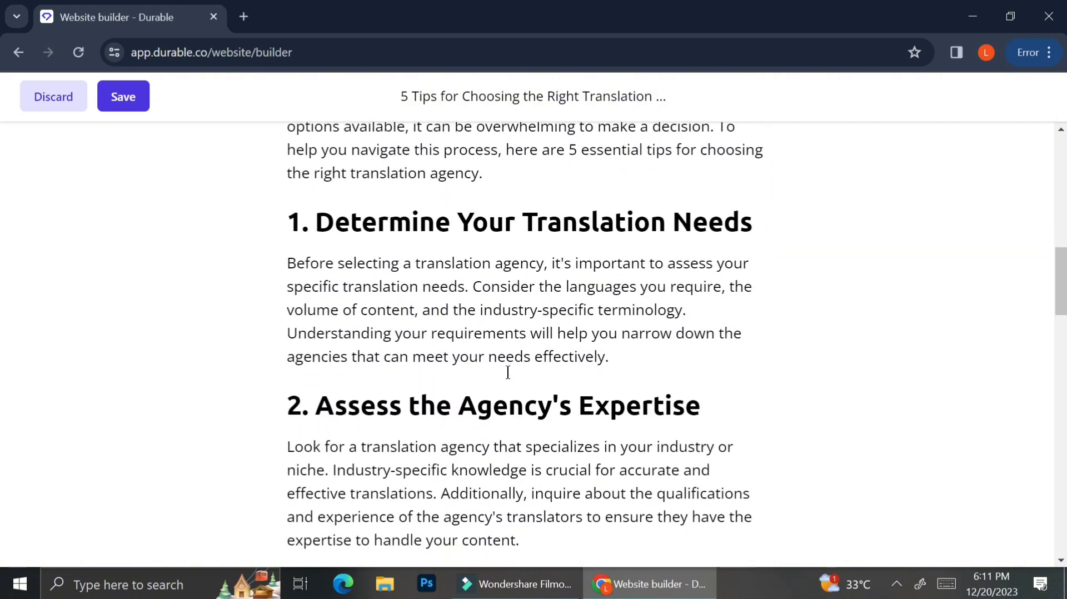
scroll(507, 372, "down", 6)
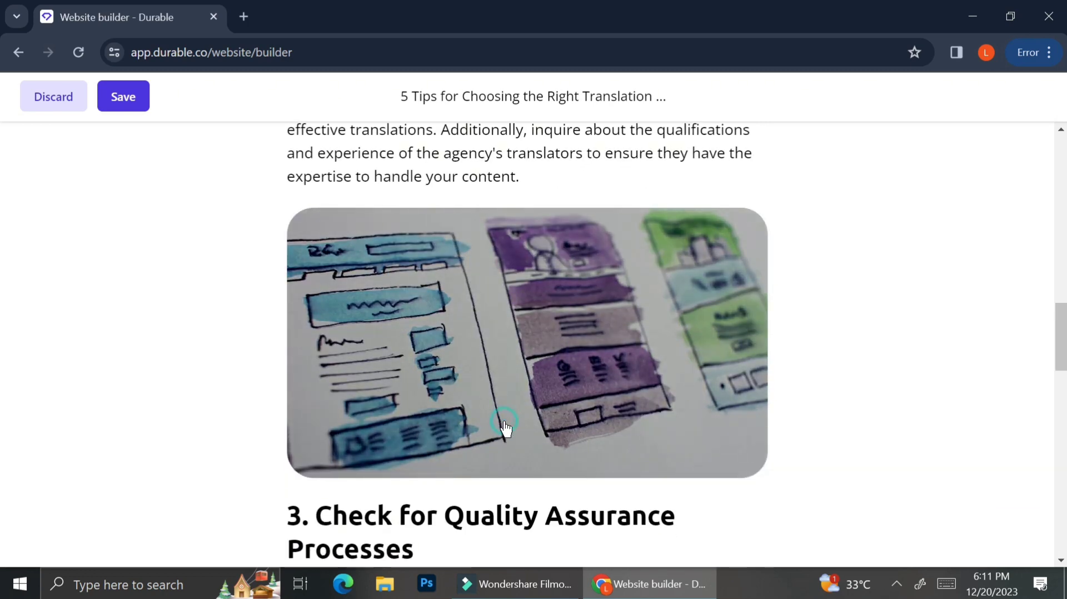
left_click(504, 424)
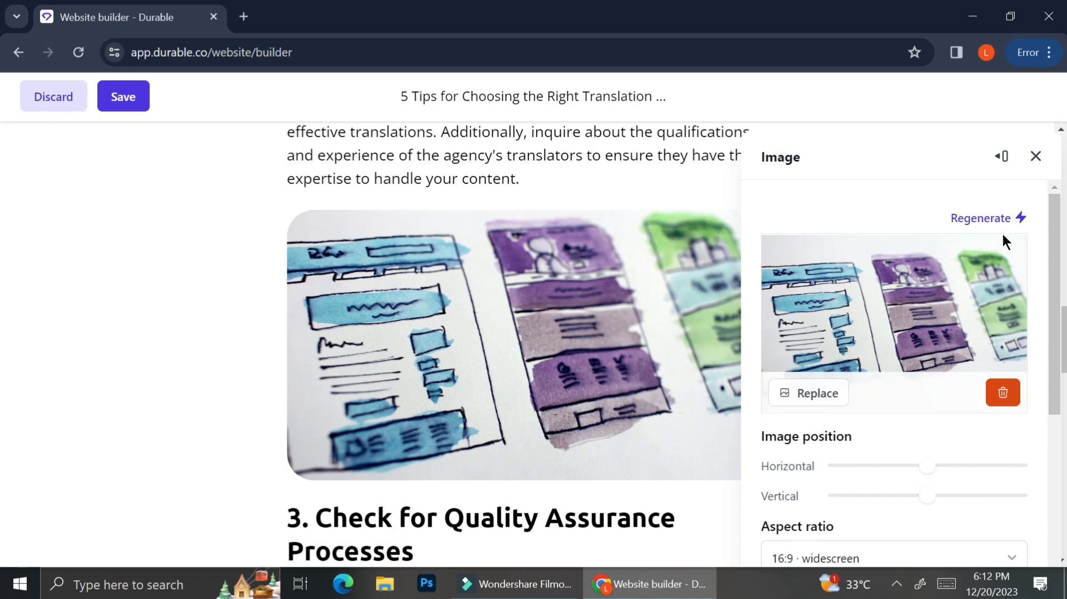
left_click(1037, 156)
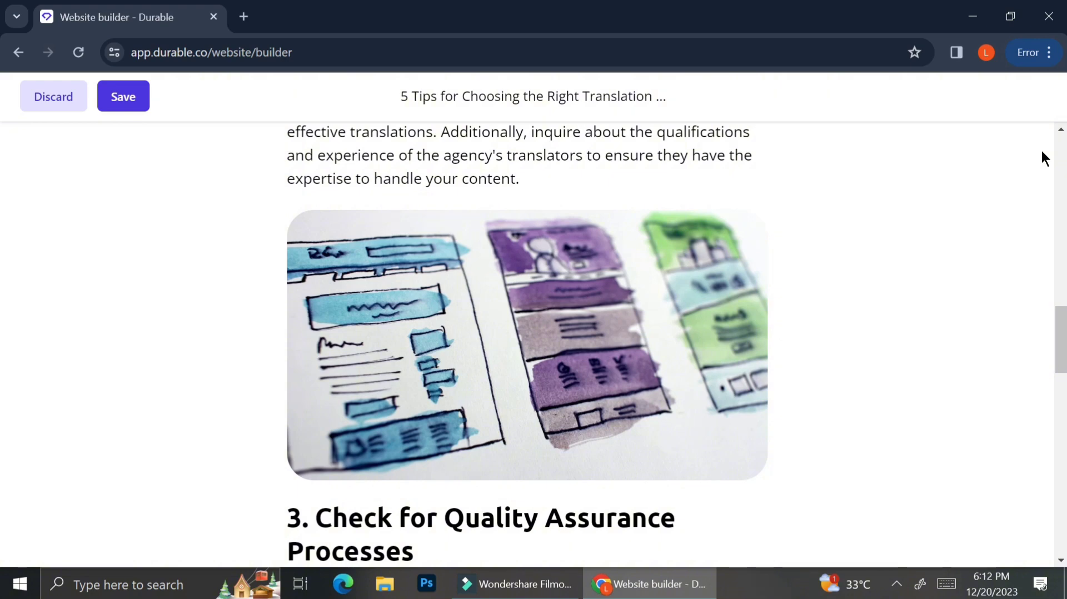
scroll(938, 247, "down", 7)
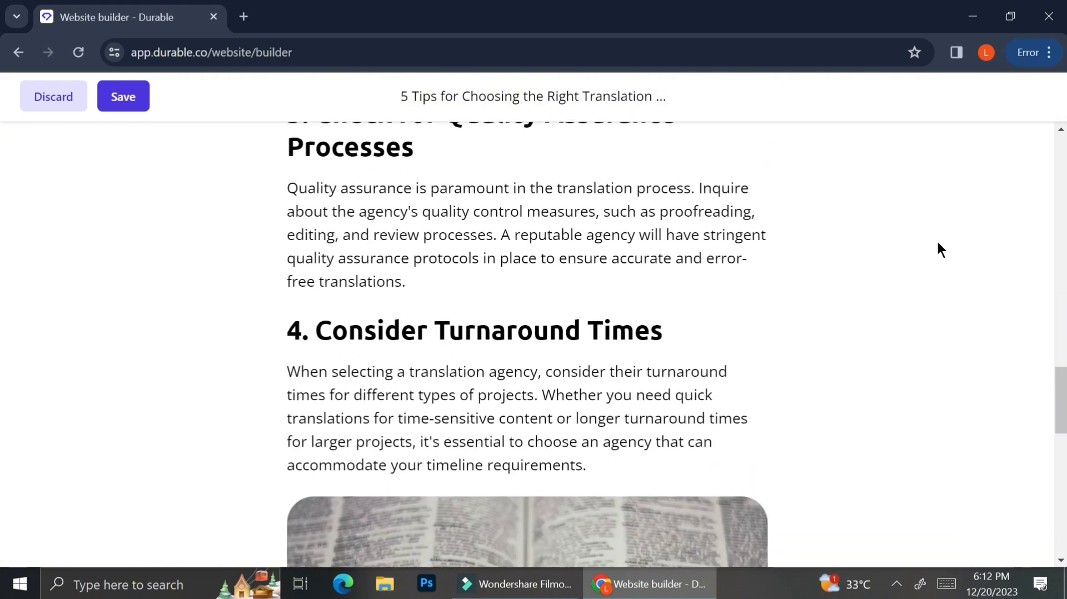
scroll(838, 294, "down", 7)
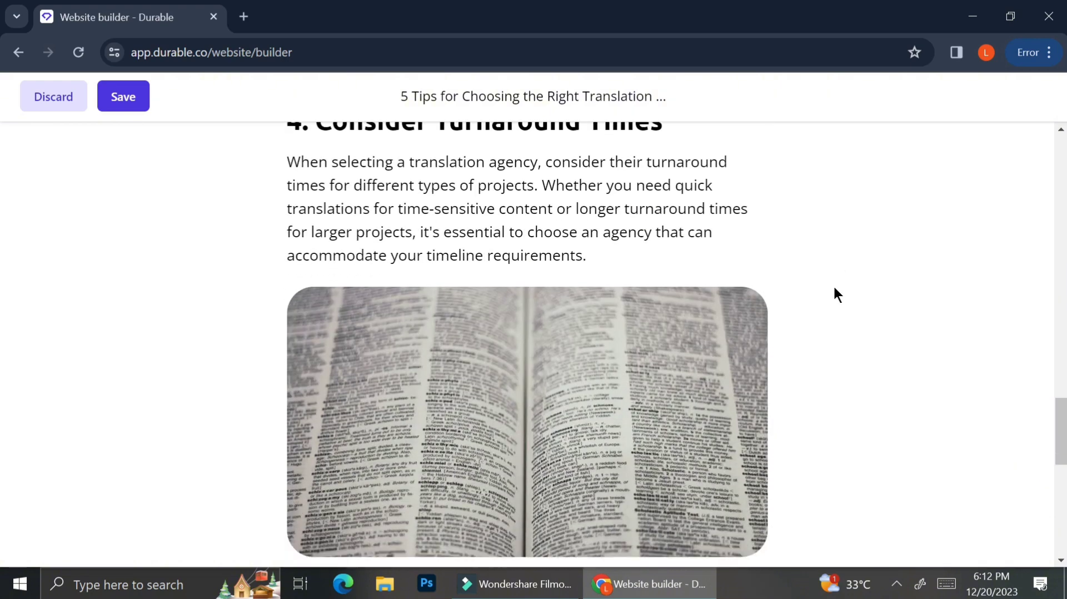
scroll(836, 294, "down", 4)
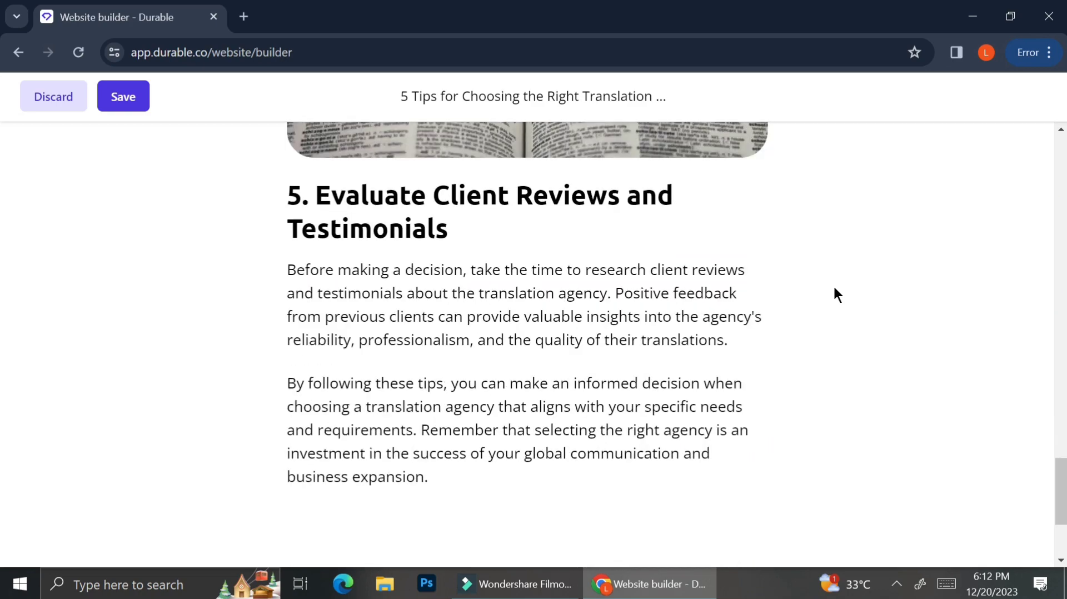
scroll(834, 293, "down", 3)
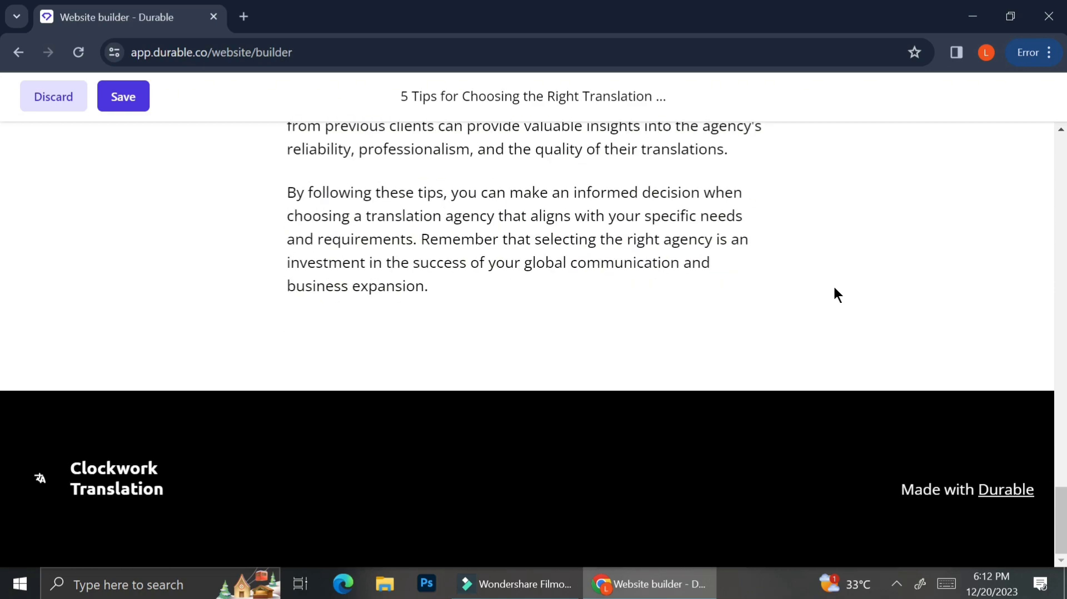
Add an empty line below "Sure, here's the body content for the blog post:" to bring up the media and table insert options.
scroll(520, 312, "up", 15)
scroll(519, 312, "up", 12)
left_click(734, 300)
scroll(733, 300, "up", 5)
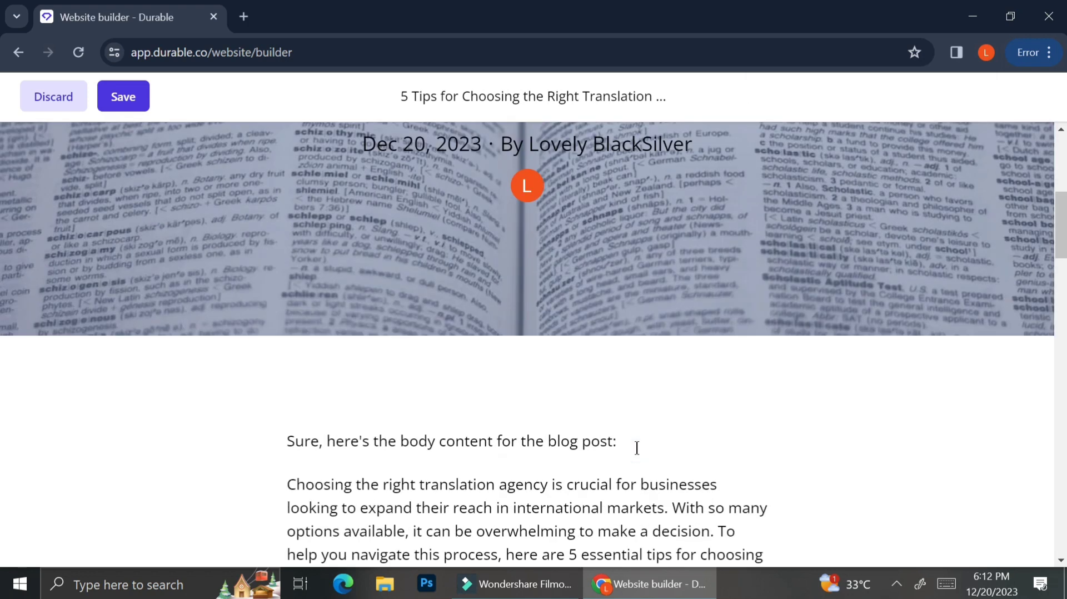
left_click(637, 448)
key("Return")
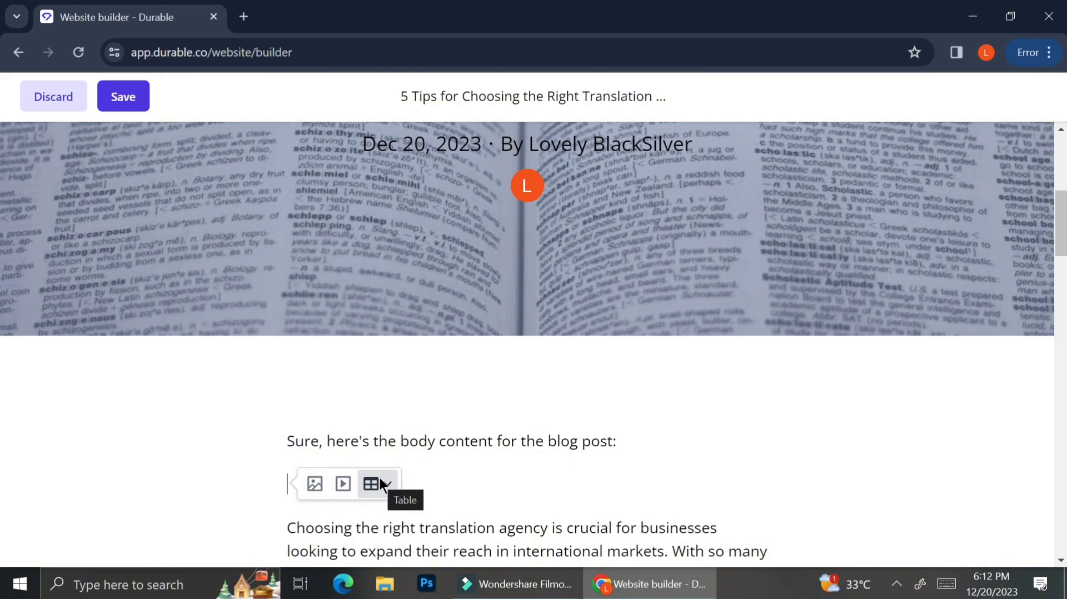
Insert an image block below "Sure, here's the body content for the blog post:" and generate a picture for it.
left_click(312, 486)
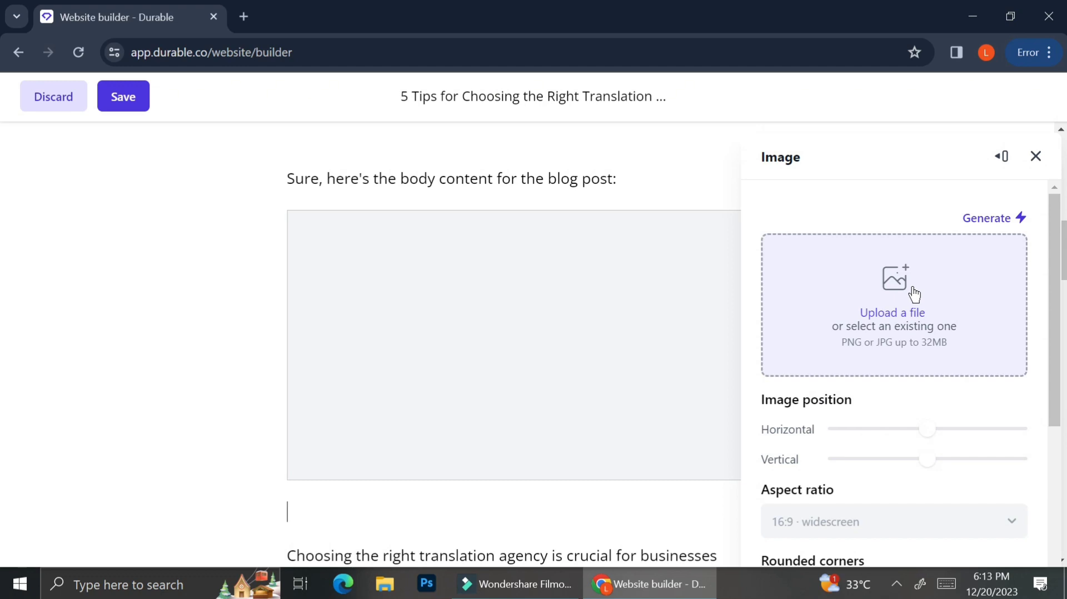
scroll(940, 452, "down", 2)
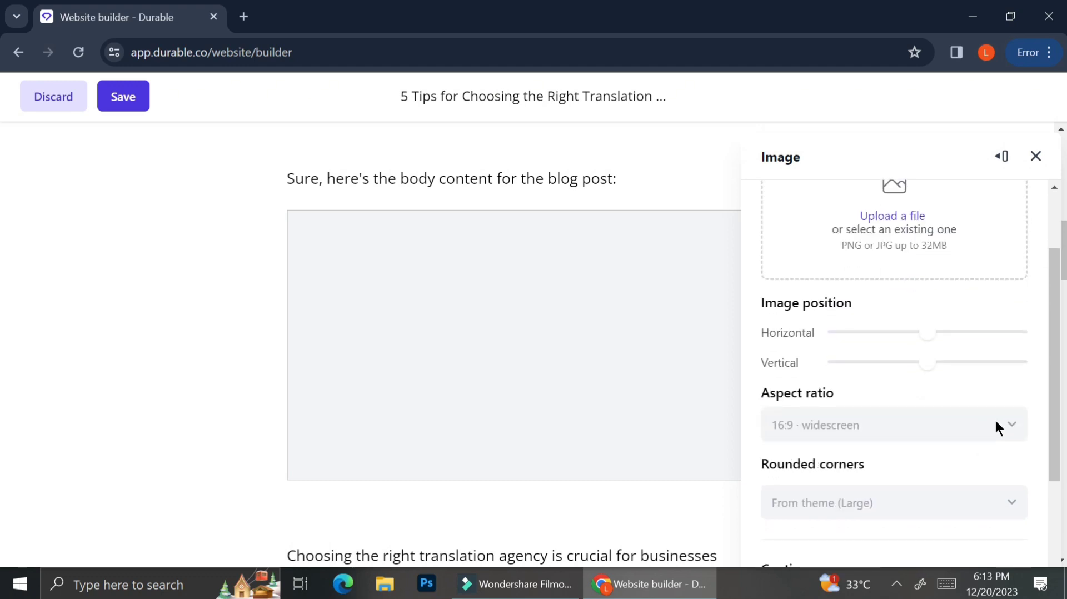
scroll(996, 424, "down", 2)
scroll(997, 424, "up", 4)
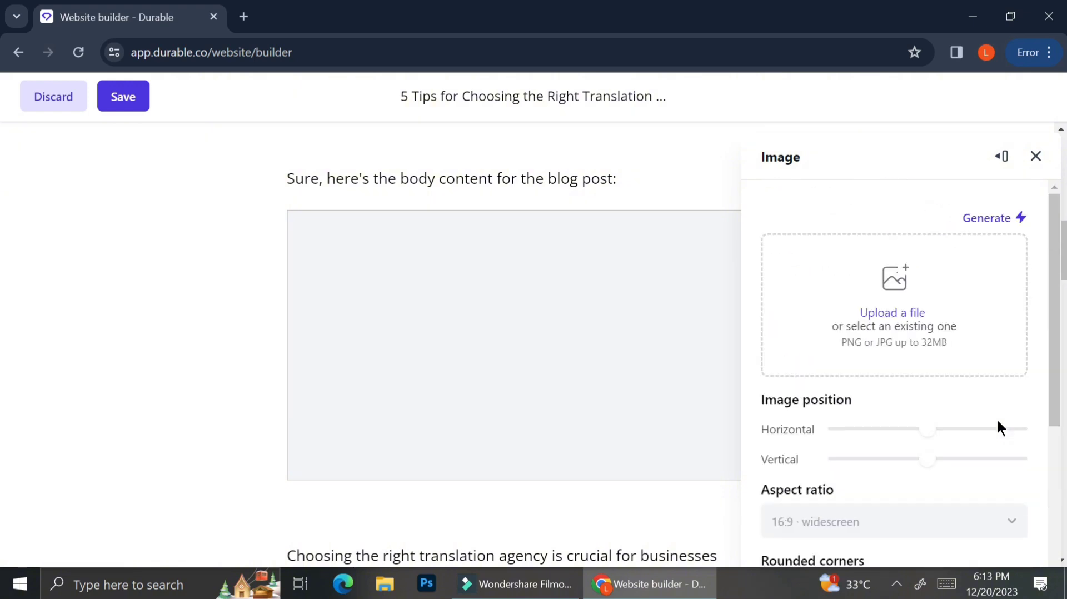
left_click(1012, 217)
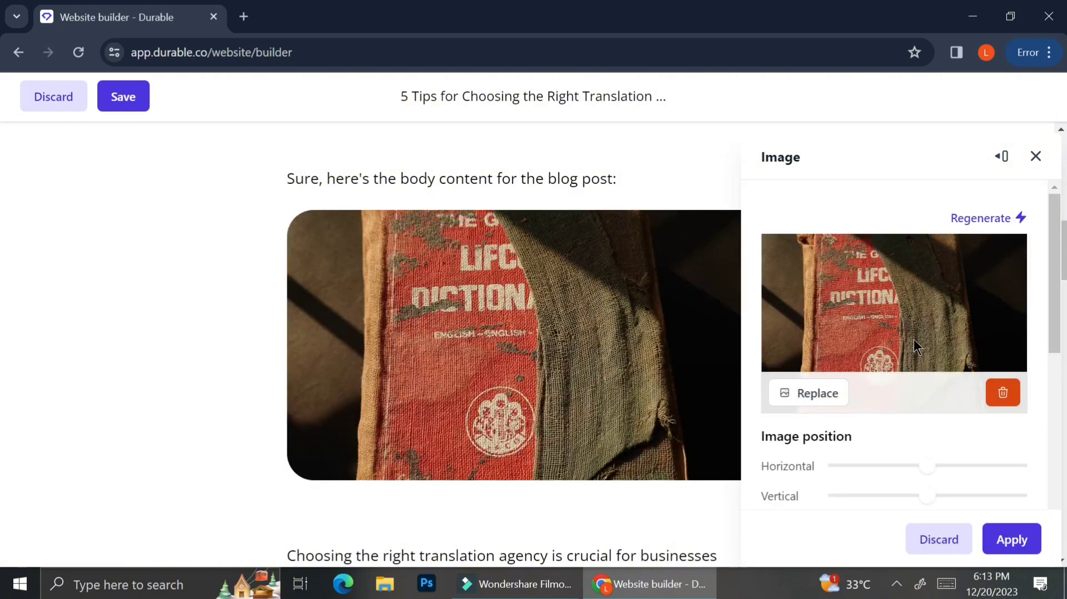
Try the 3:2 landscape aspect ratio on the generated image, then set it to 1:1 square.
scroll(914, 339, "down", 3)
scroll(914, 340, "down", 1)
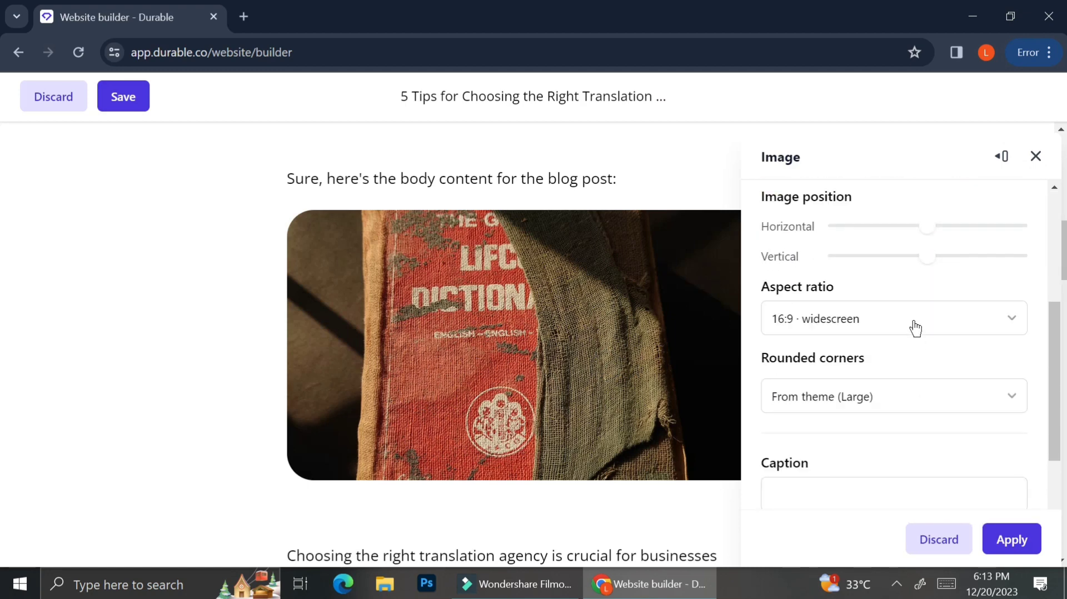
left_click(912, 324)
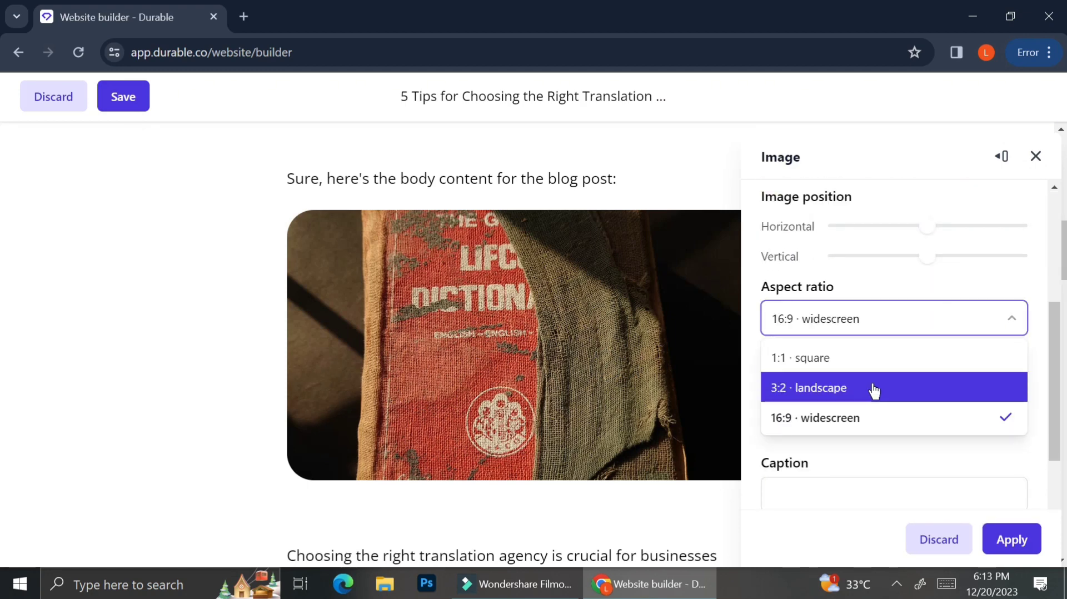
left_click(873, 389)
left_click(892, 337)
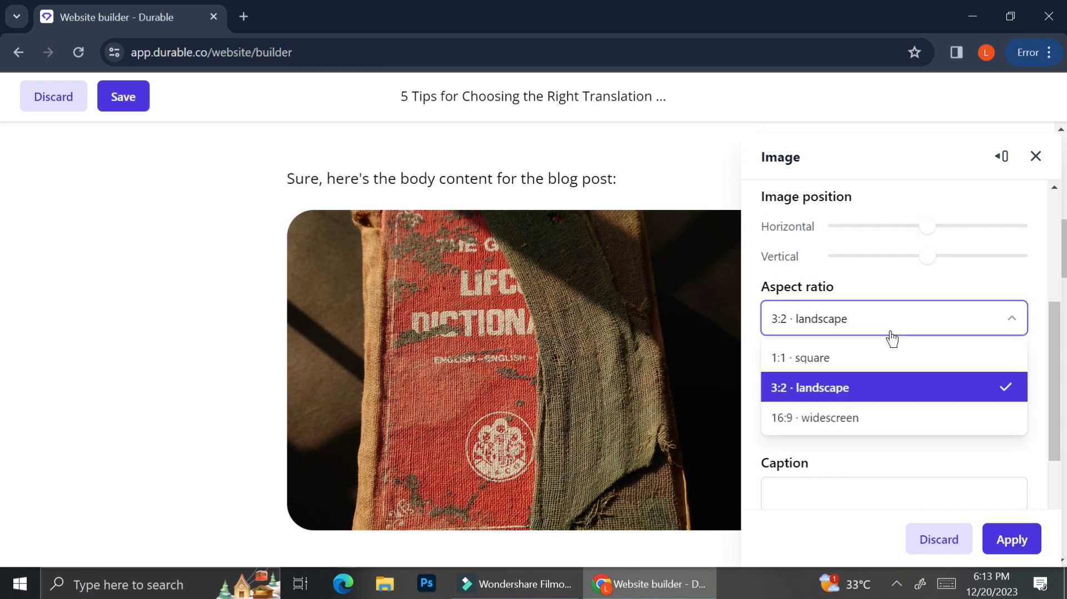
left_click(886, 366)
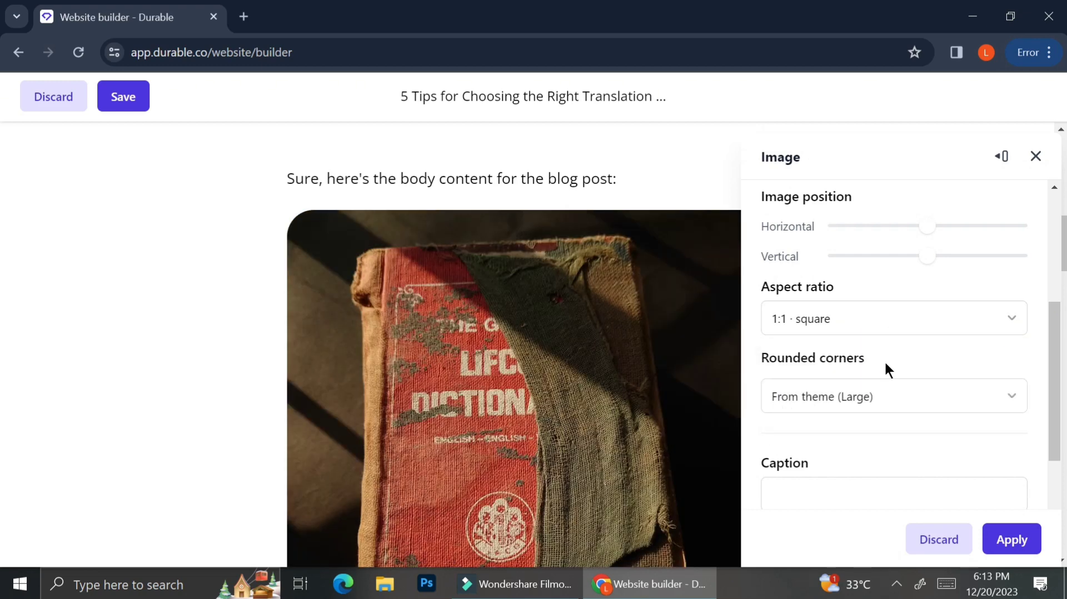
Try the Medium, From theme (Large) and None rounded-corner options on the dictionary image.
left_click(875, 396)
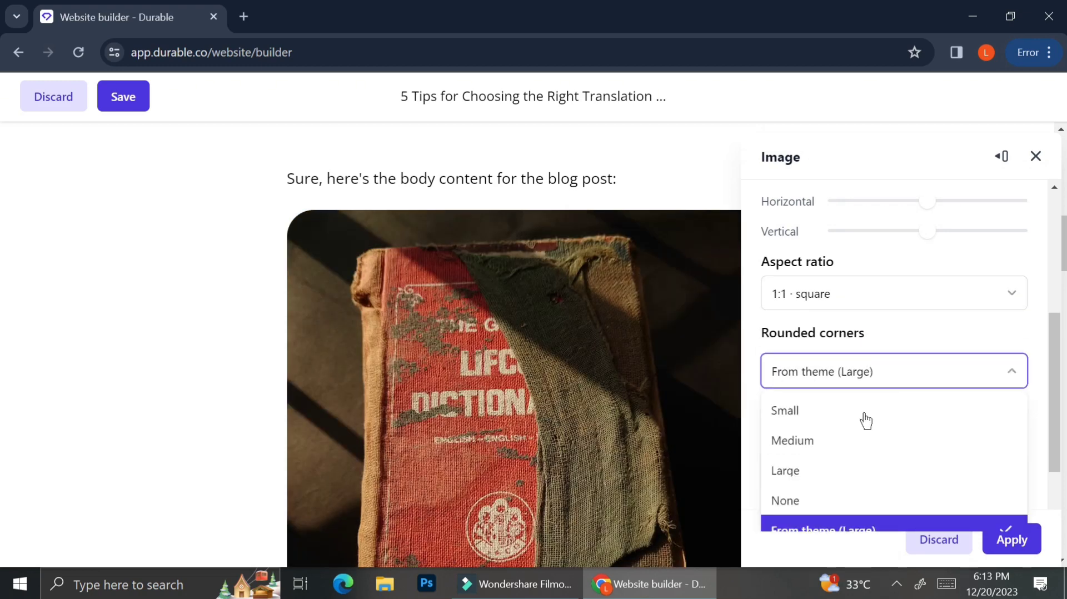
left_click(859, 442)
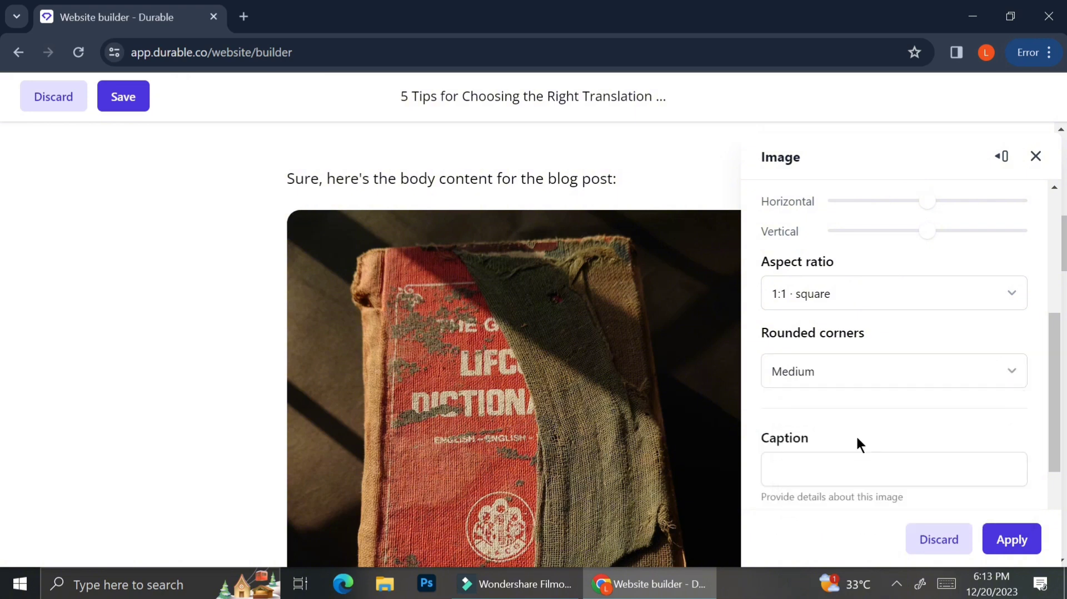
left_click(871, 387)
scroll(846, 446, "up", 2)
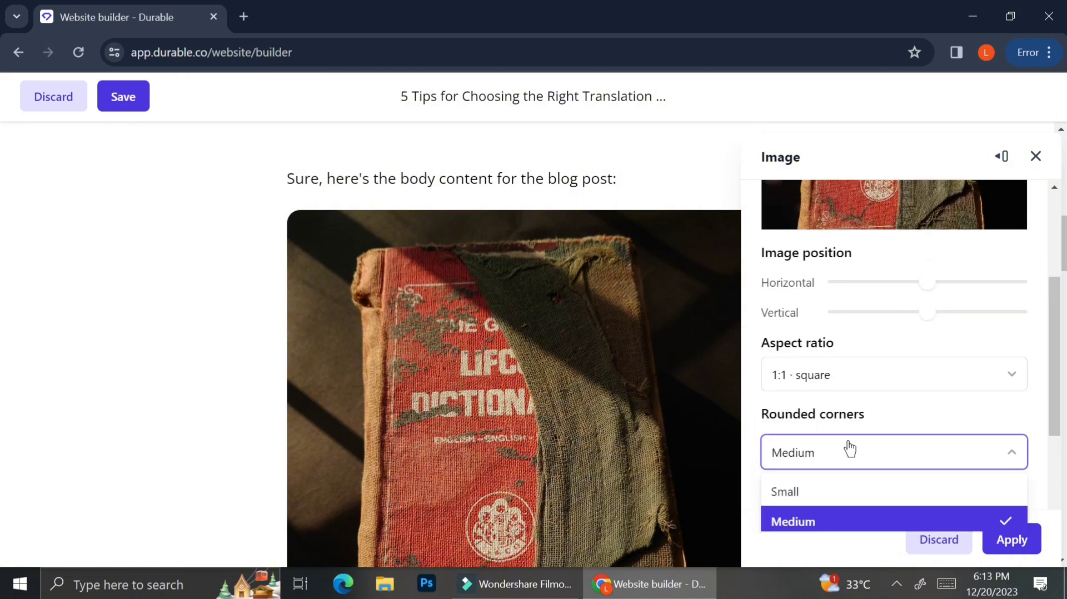
scroll(845, 448, "down", 3)
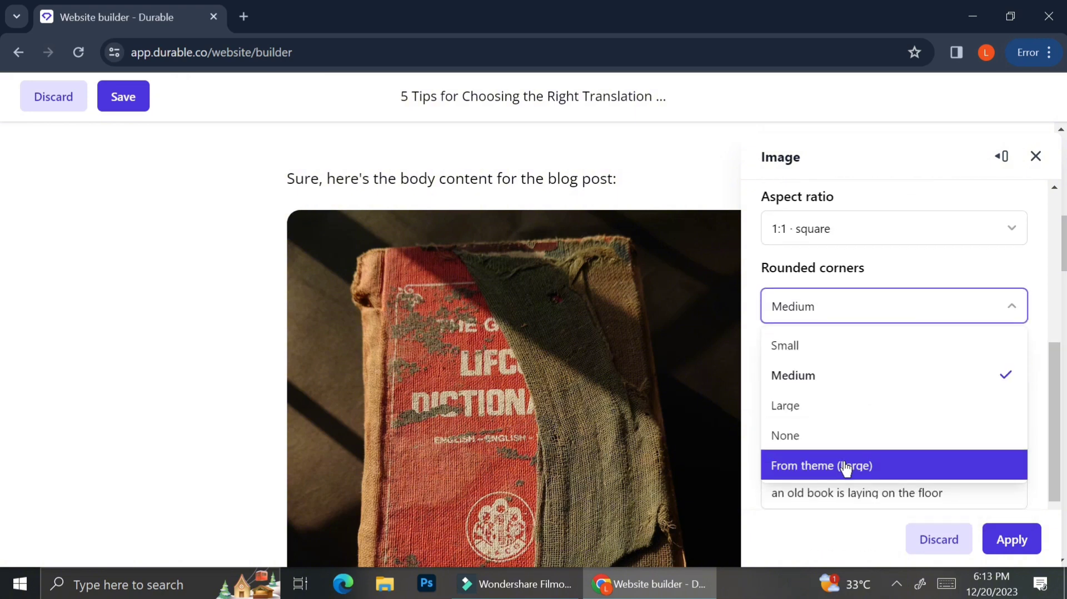
left_click(846, 466)
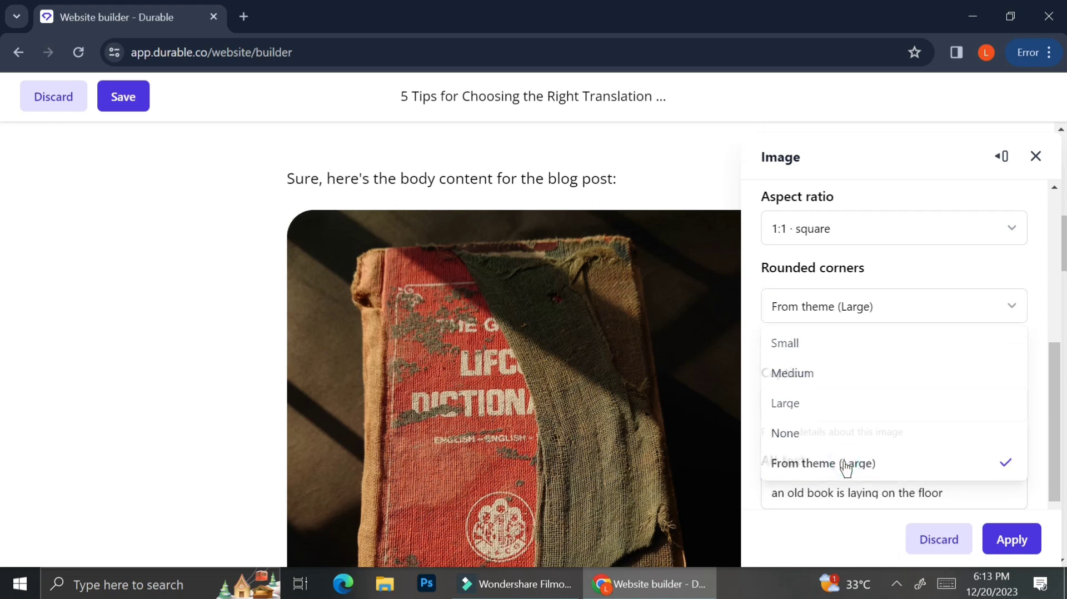
left_click(852, 312)
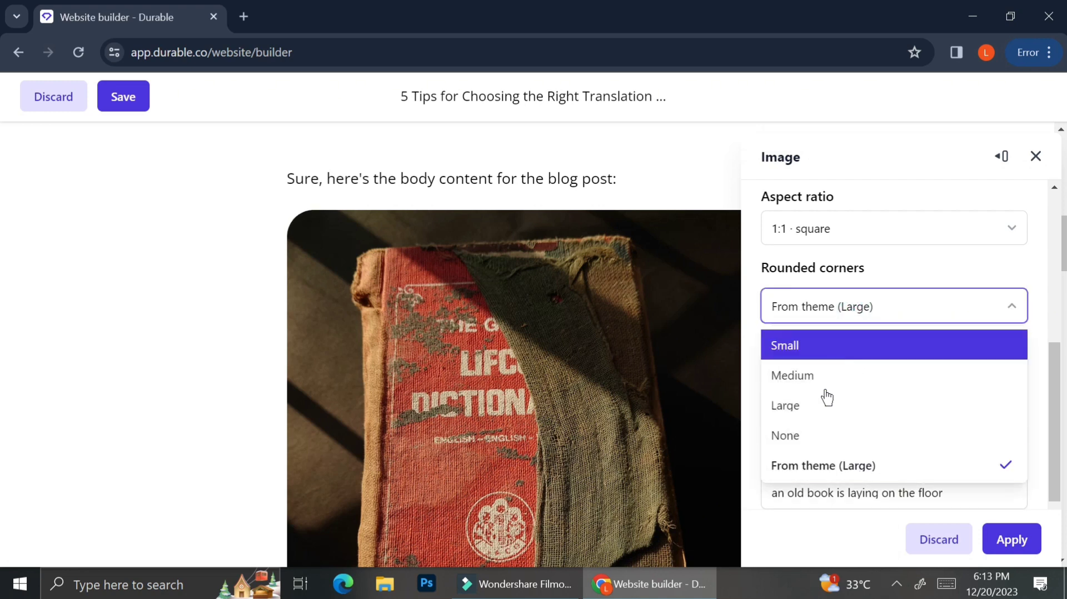
left_click(817, 435)
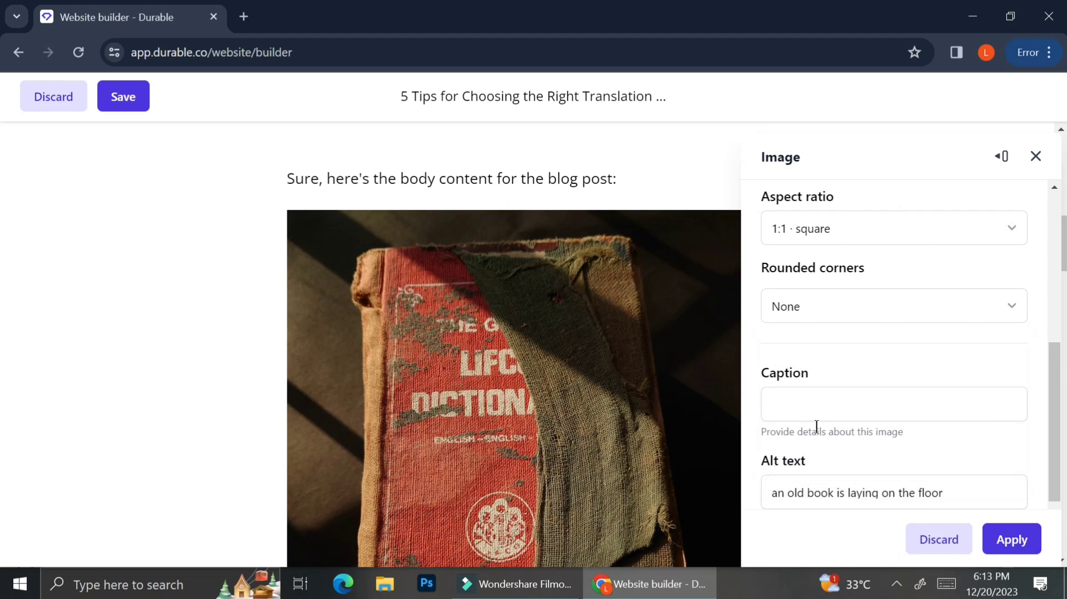
Add the caption "A Dictionary" to the image and apply the image settings.
left_click(827, 391)
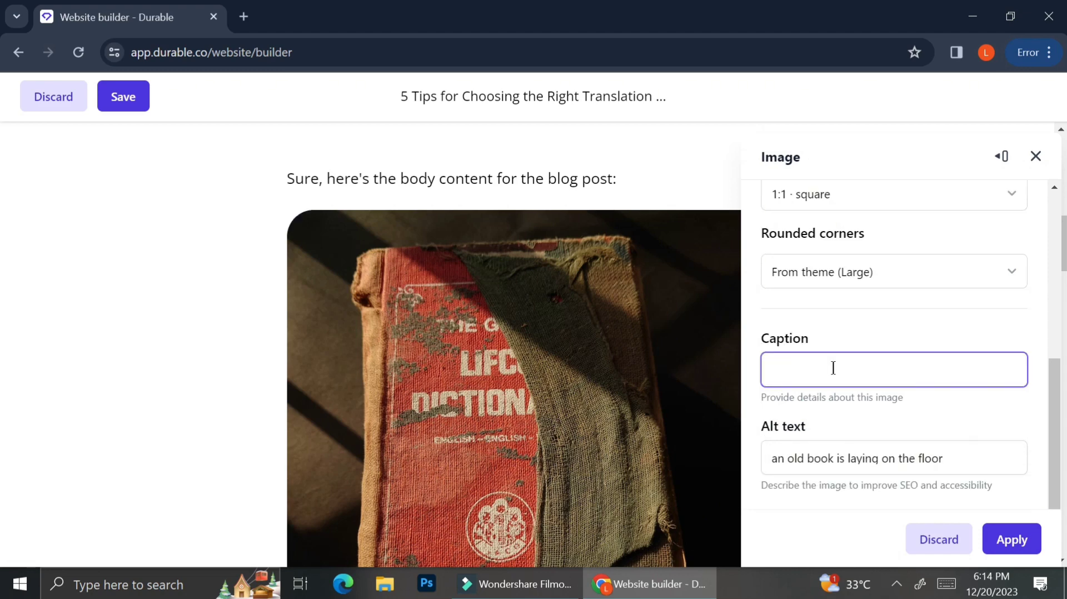
type("A")
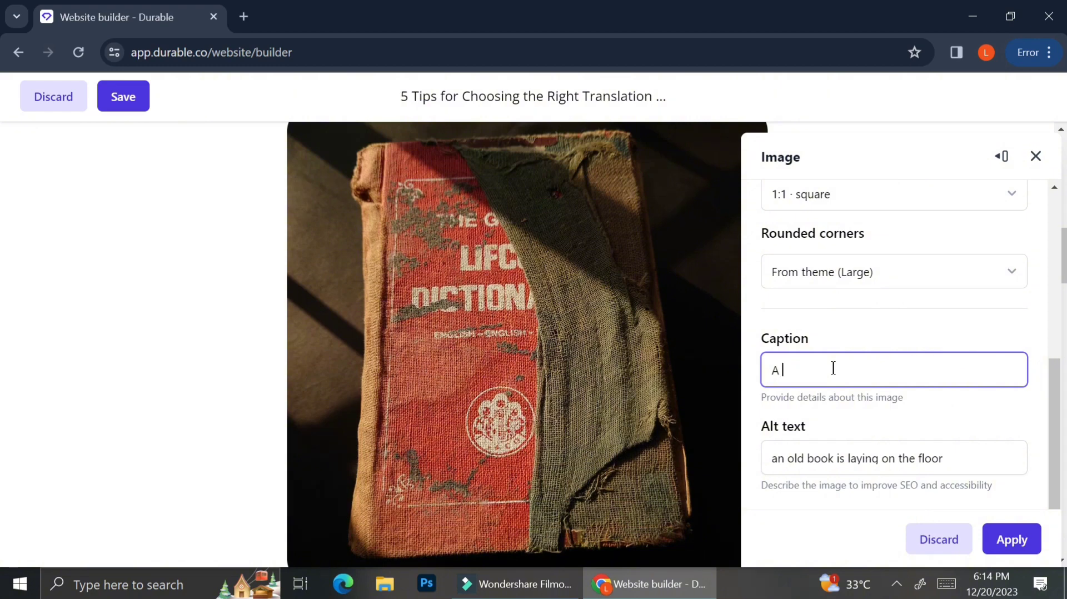
type(" Dictionary")
left_click(1011, 541)
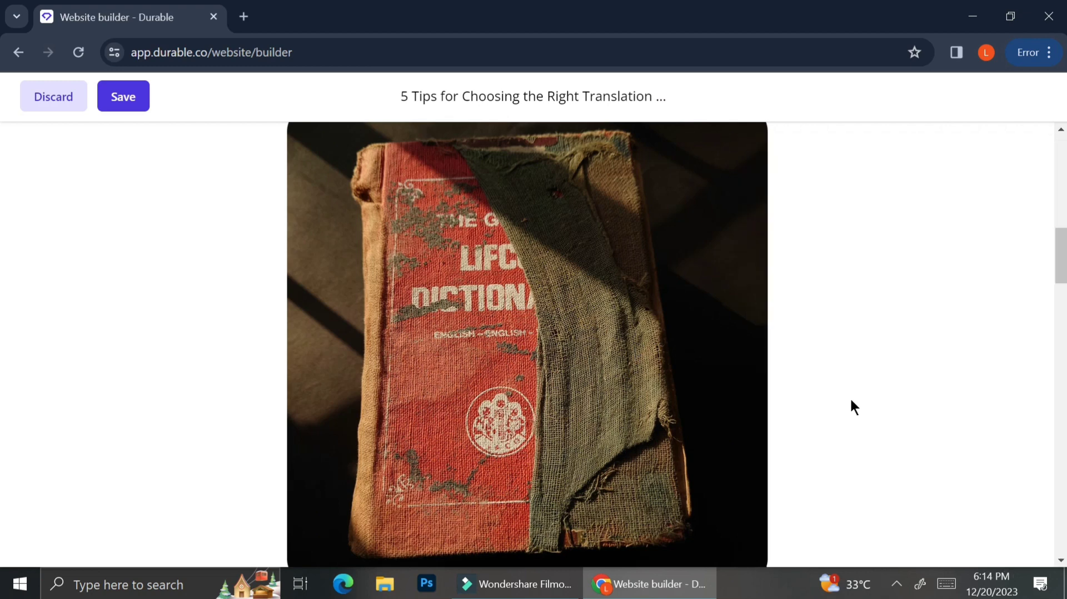
Insert a video block below the "1. Determine Your Translation Needs" paragraph and link it to the YouTube video "5 tips to improve your translation".
scroll(688, 431, "down", 2)
scroll(261, 457, "down", 5)
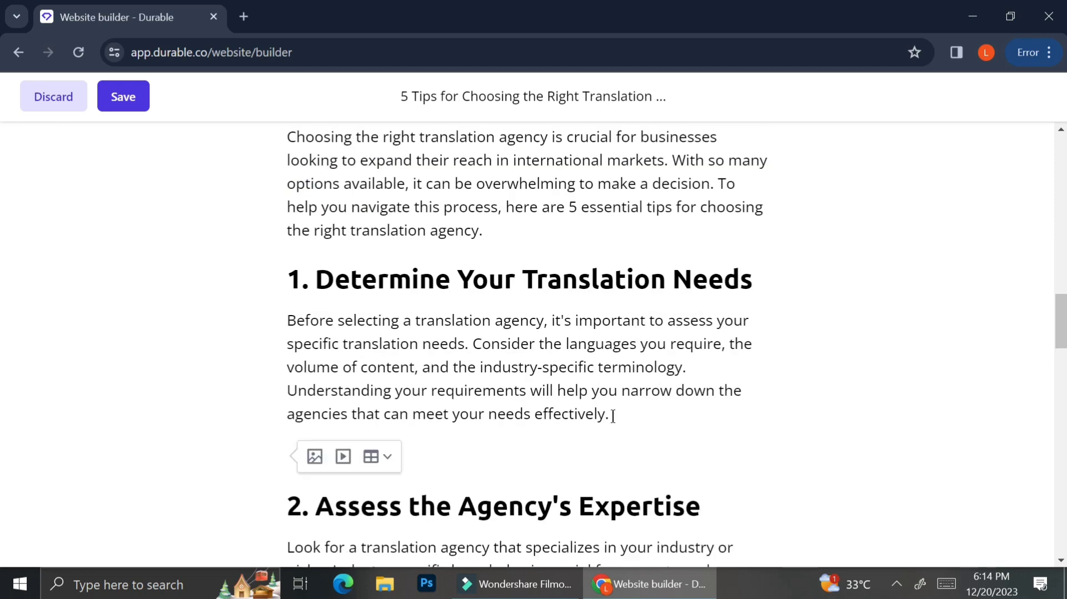
left_click(345, 448)
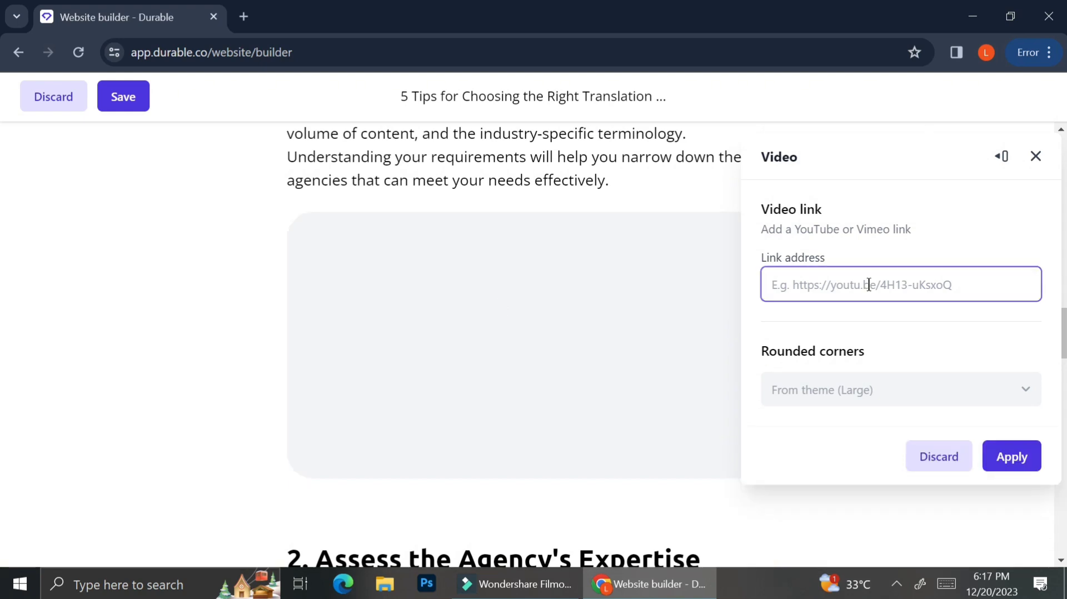
key("ctrl+v")
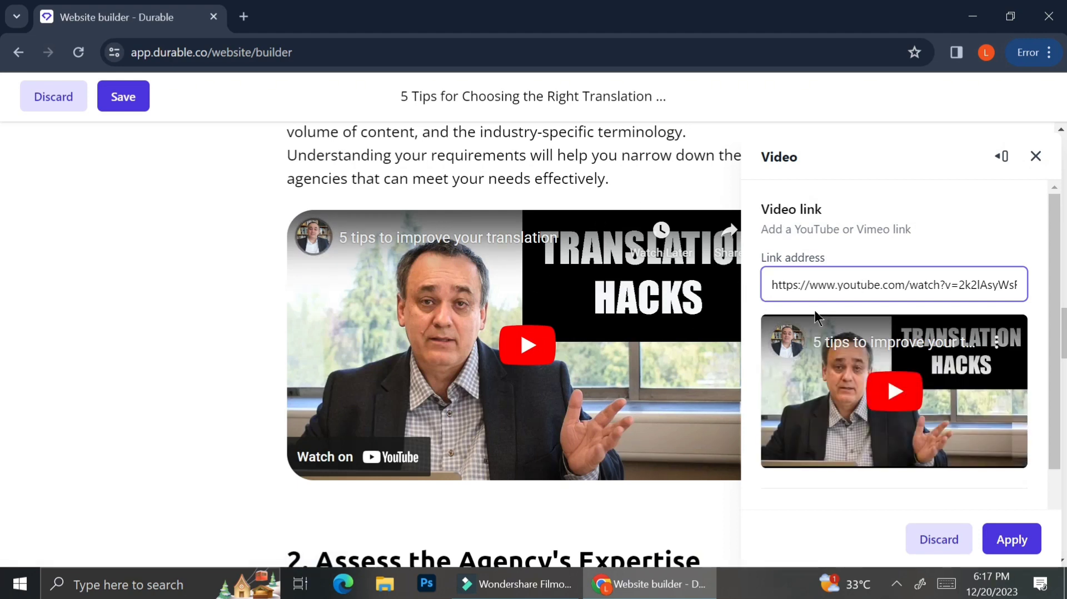
Check the video's rounded-corner options, keep From theme (Large), and apply the video settings.
scroll(919, 447, "down", 1)
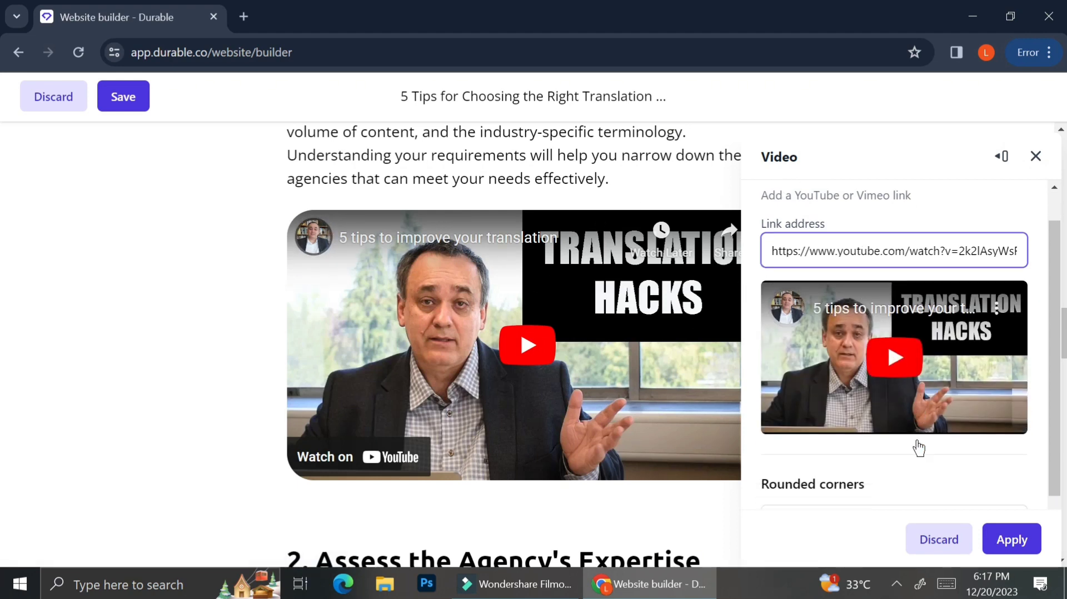
scroll(919, 447, "down", 1)
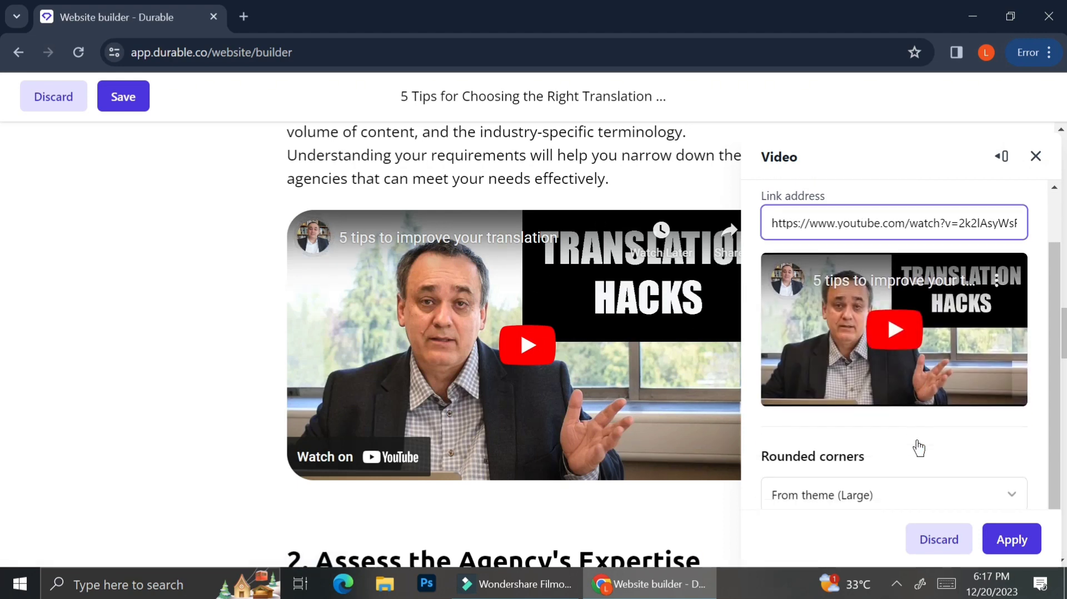
left_click(873, 504)
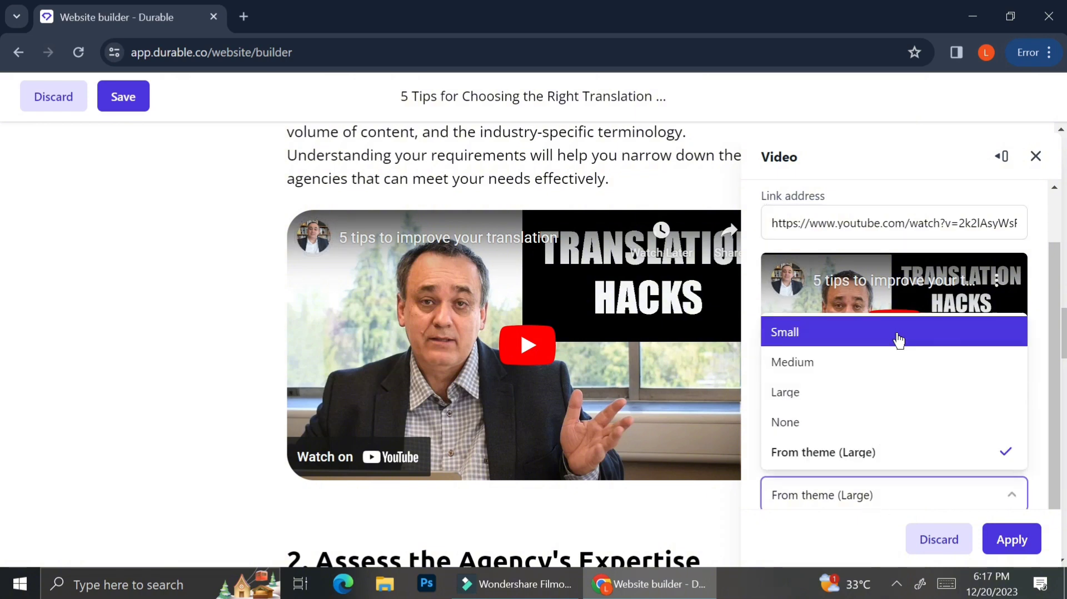
left_click(857, 500)
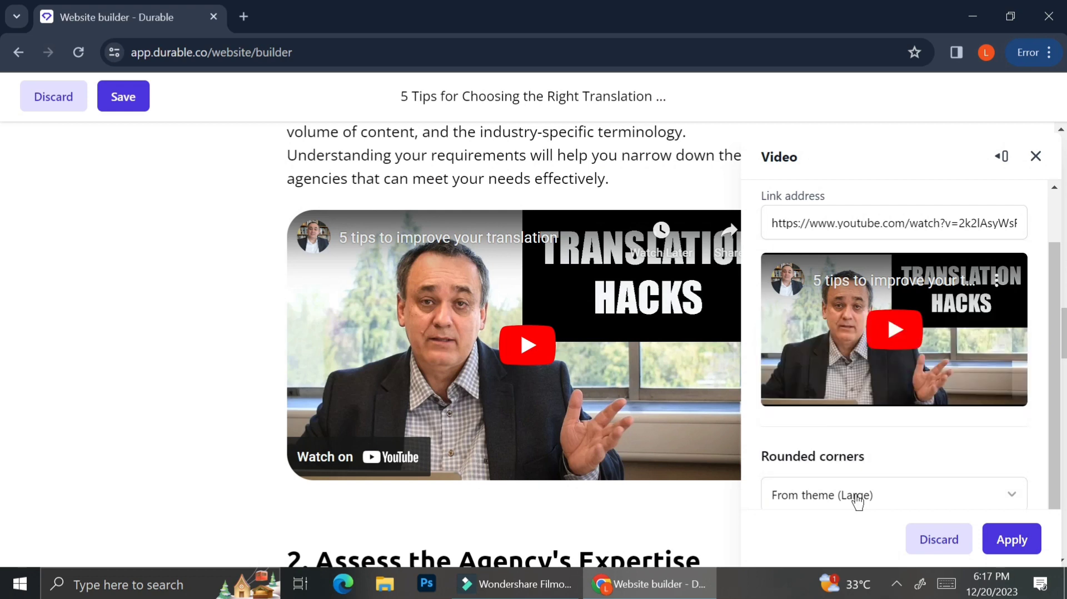
left_click(995, 542)
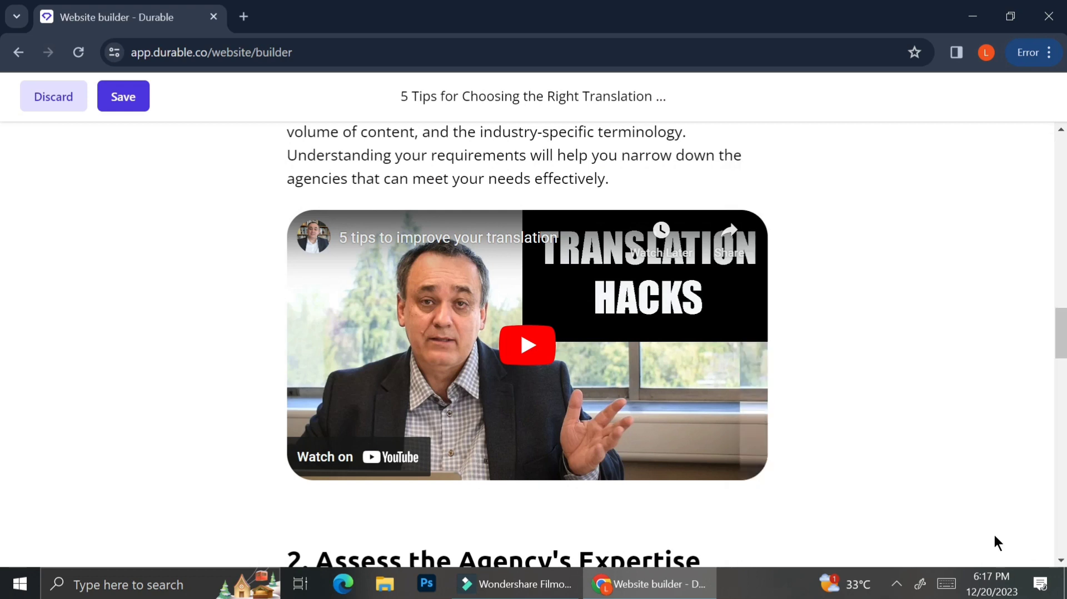
Save the edited blog post and return to the Blog page.
scroll(162, 212, "up", 15)
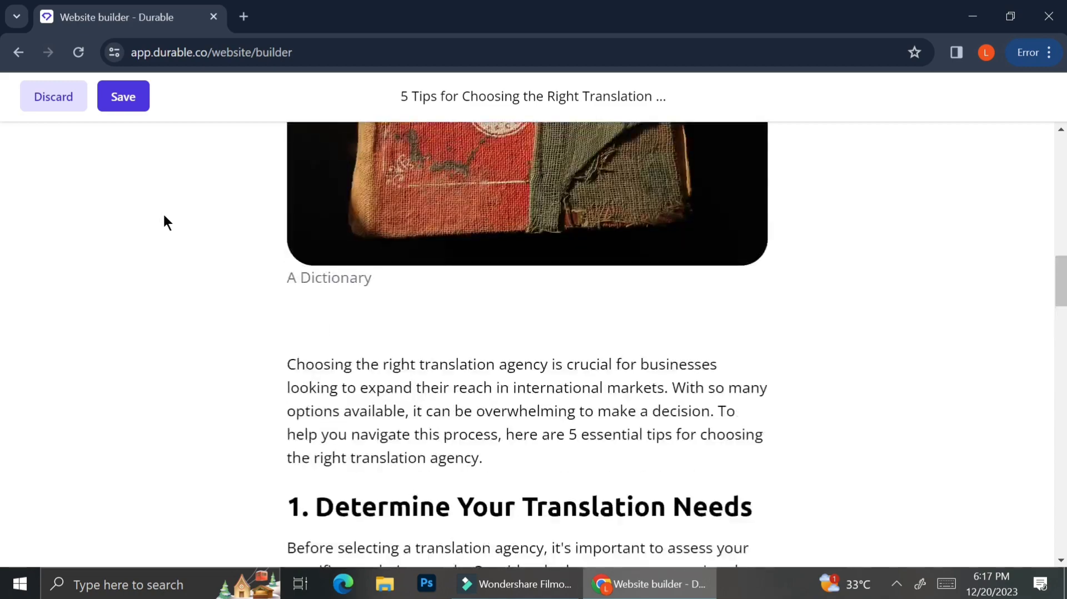
scroll(162, 271, "up", 2)
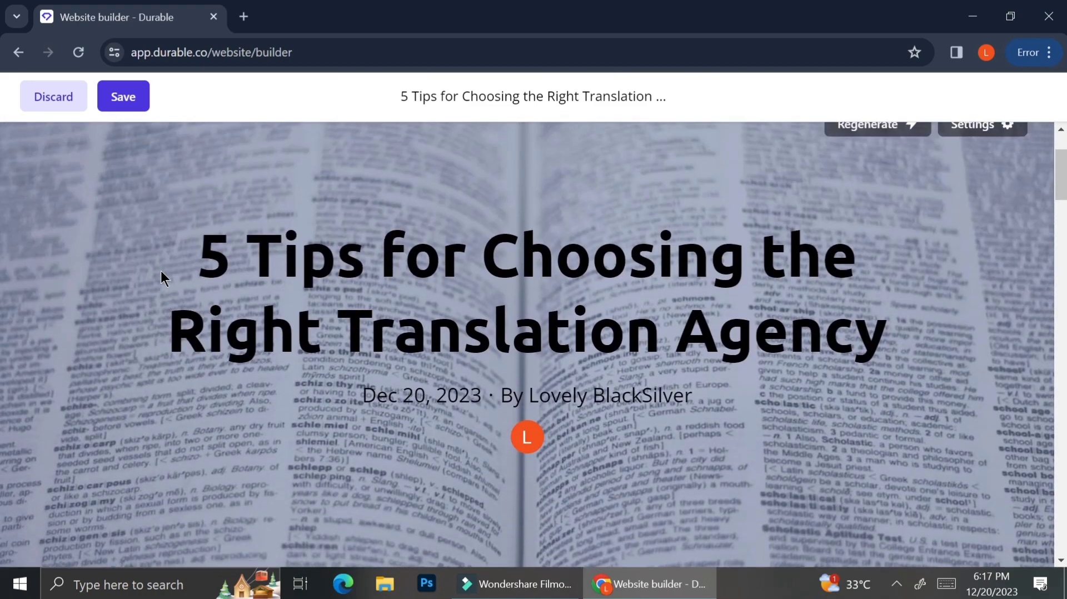
left_click(139, 98)
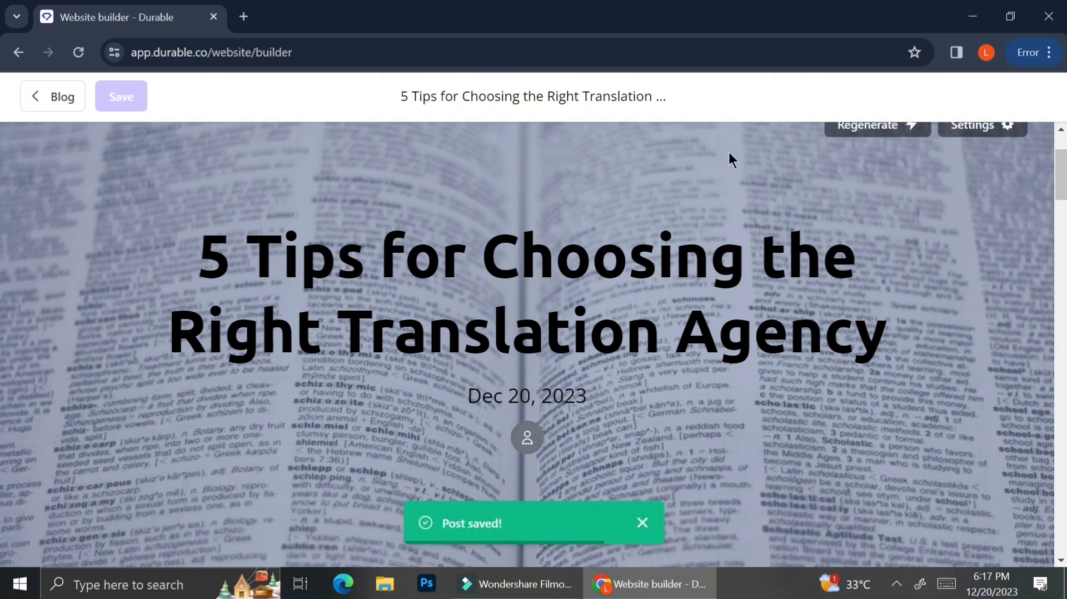
scroll(728, 156, "up", 3)
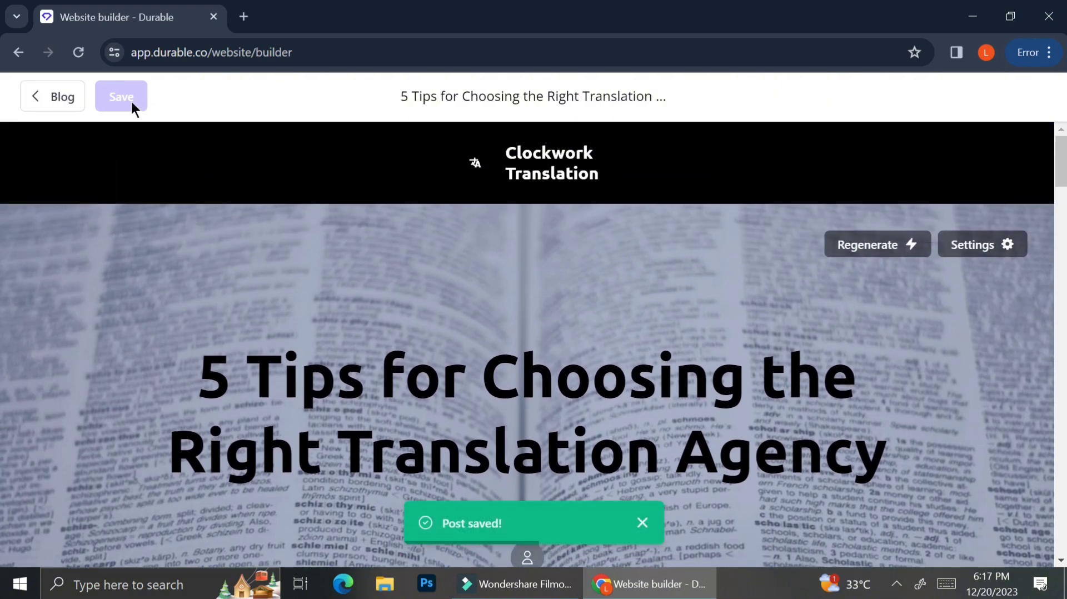
left_click(68, 103)
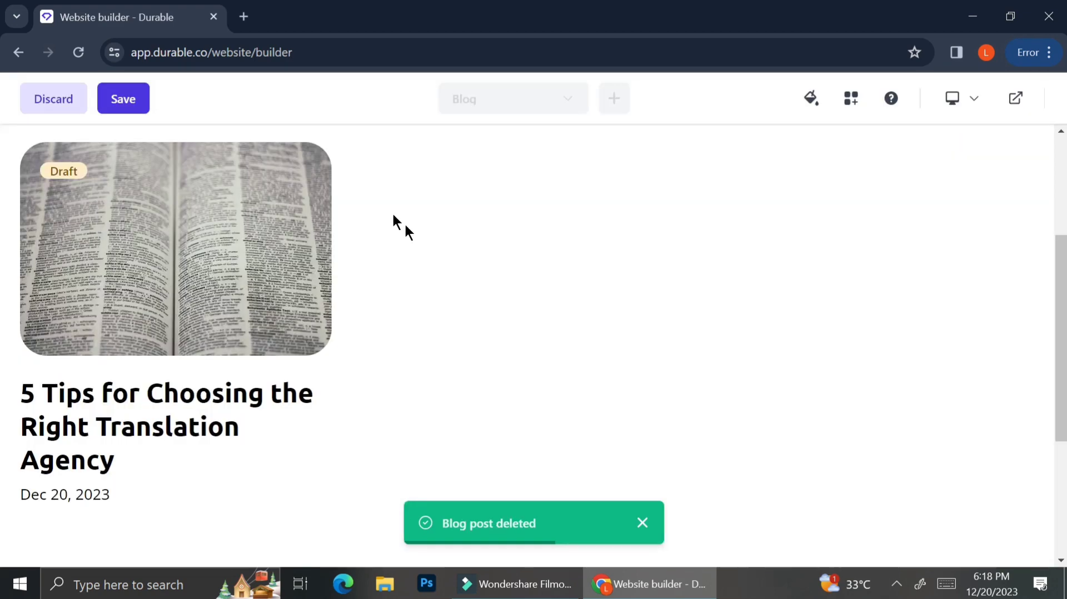
scroll(384, 198, "up", 3)
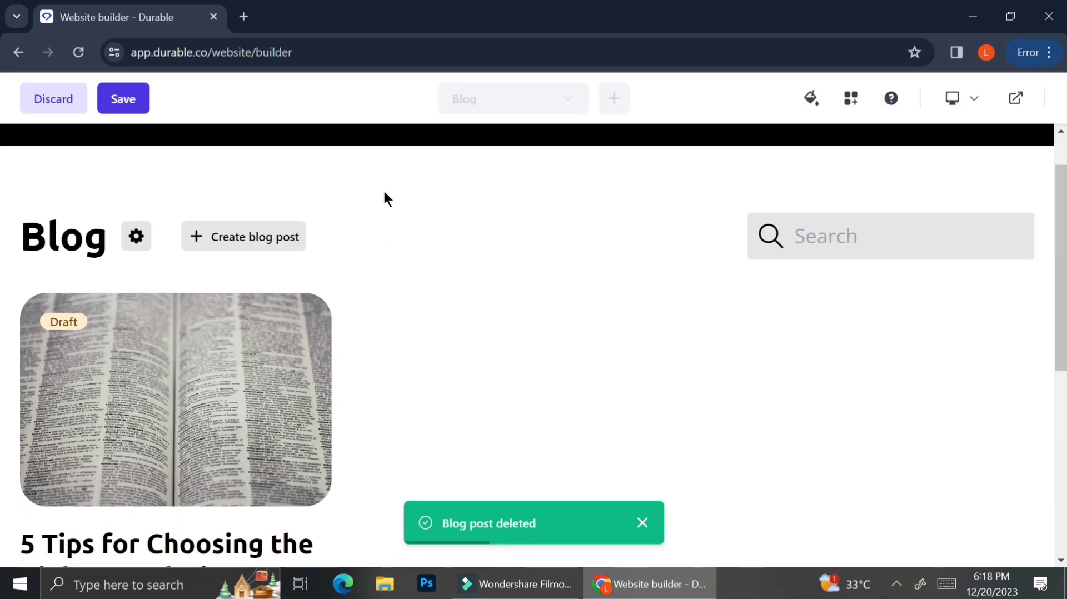
scroll(384, 199, "down", 1)
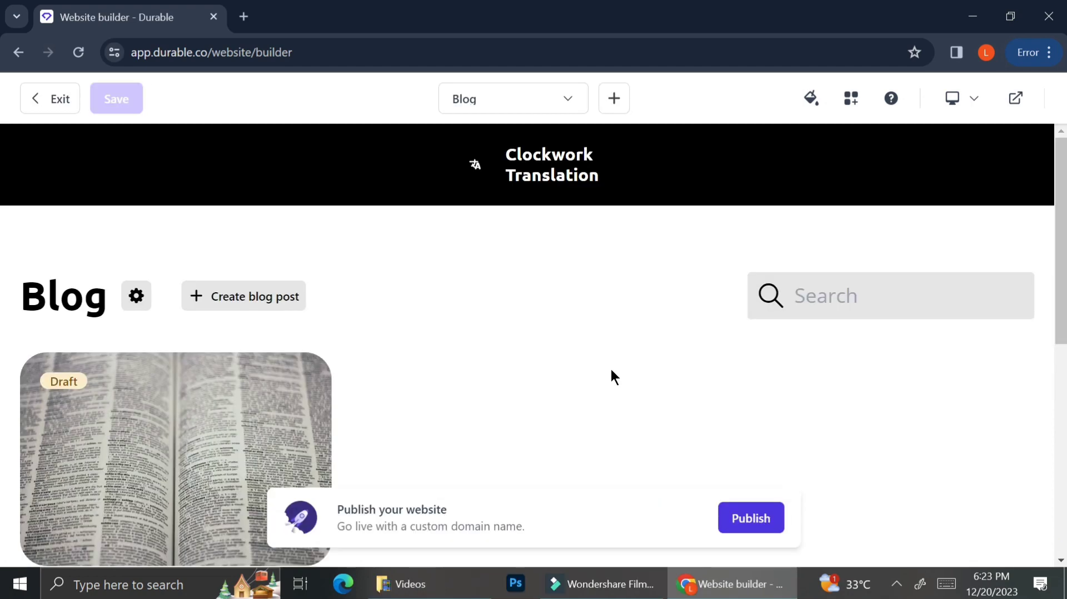
scroll(612, 377, "down", 5)
scroll(611, 376, "up", 5)
Start a new blog post, browse the suggested topics, and generate a post about "The History of Languages".
left_click(278, 311)
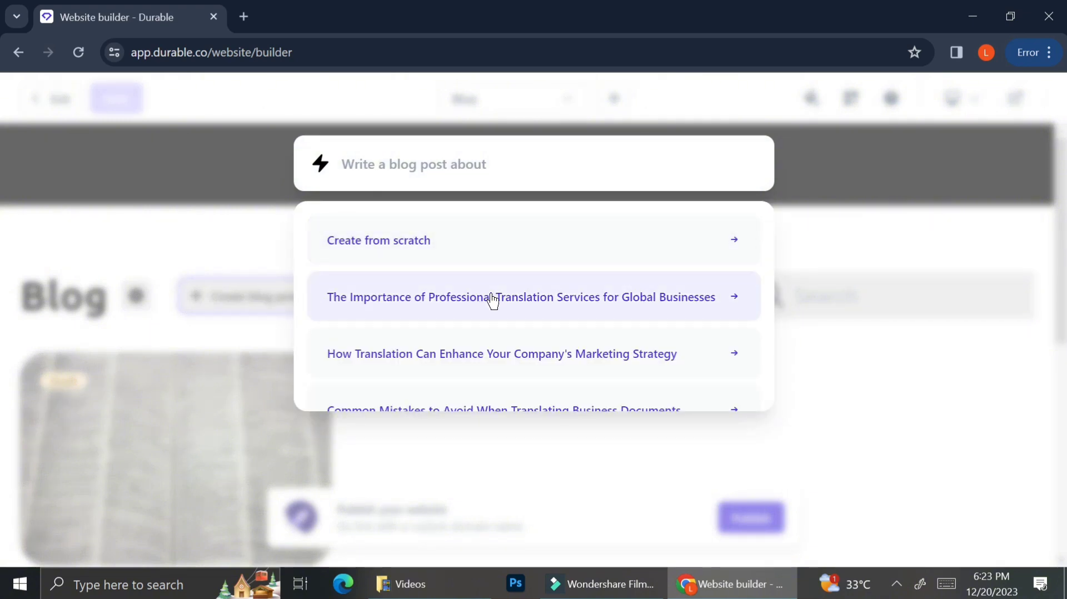
scroll(492, 295, "down", 3)
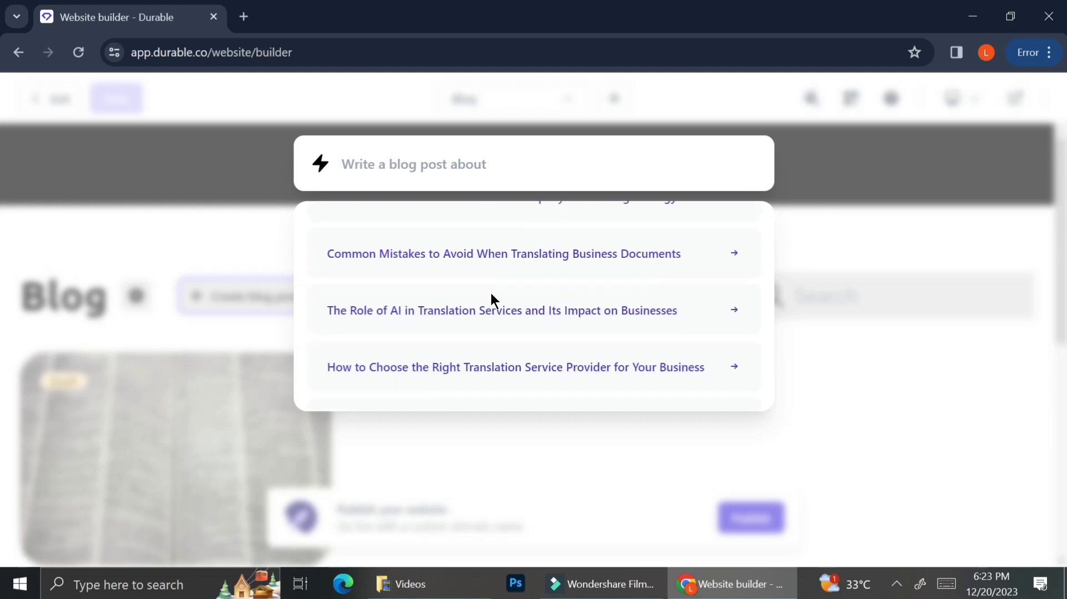
scroll(492, 297, "down", 3)
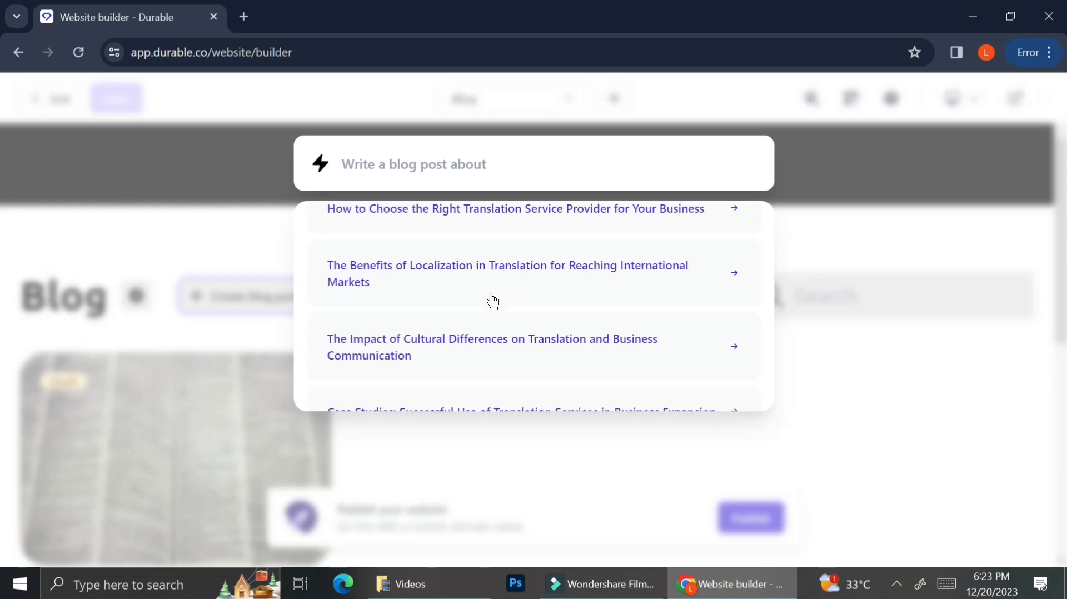
scroll(492, 300, "down", 1)
scroll(490, 300, "up", 6)
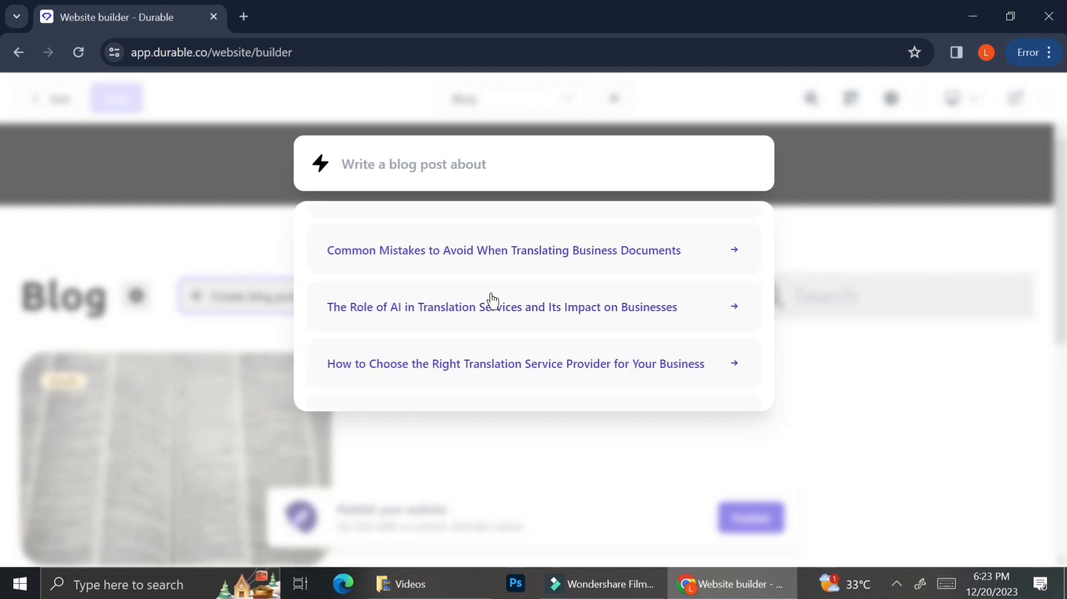
left_click(501, 152)
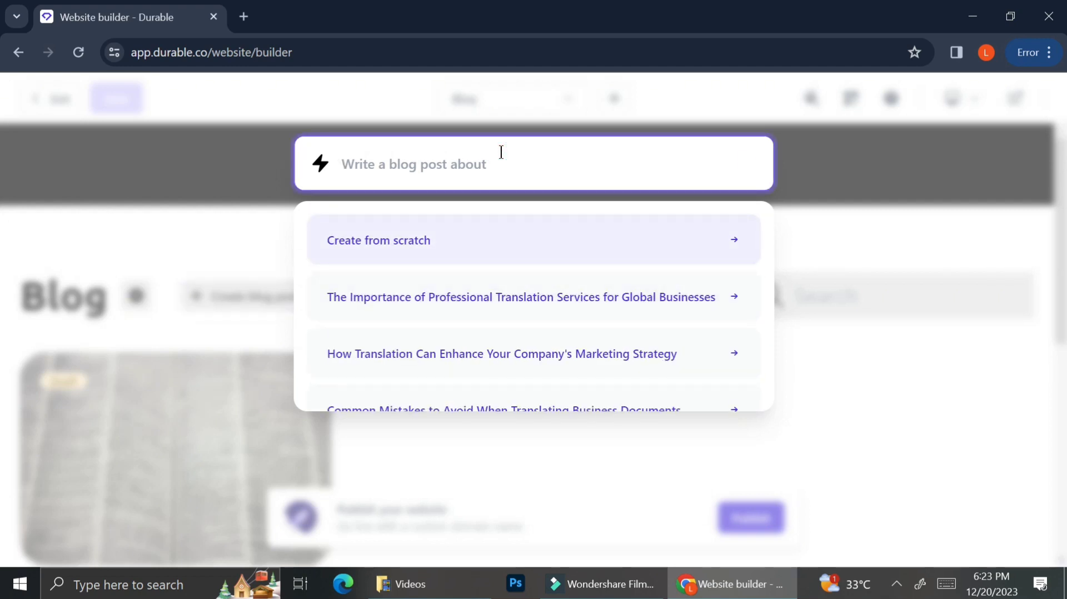
type("The Histo")
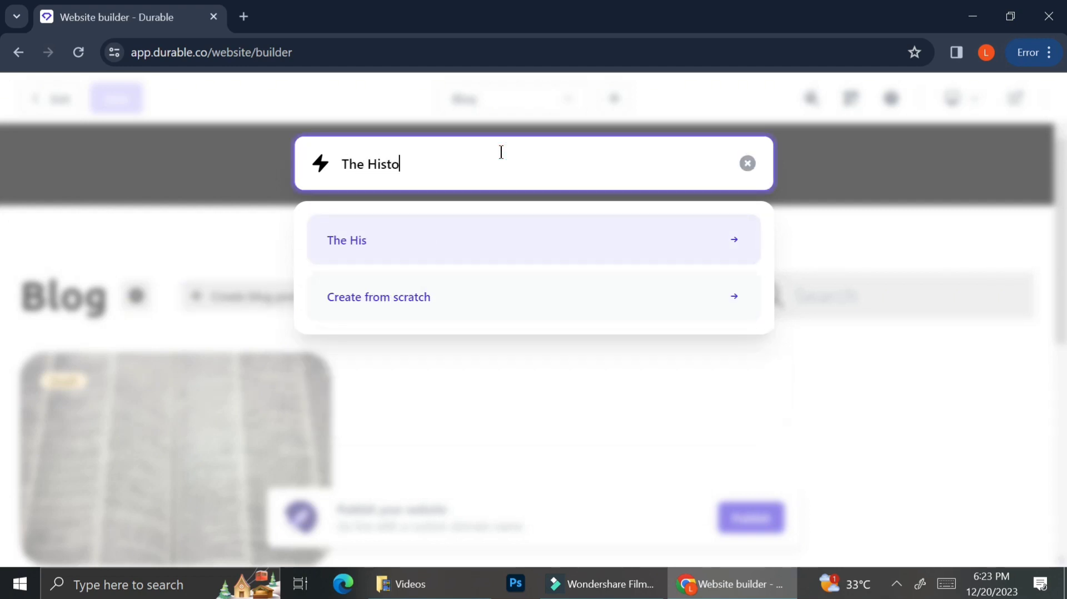
type("ry of Languages")
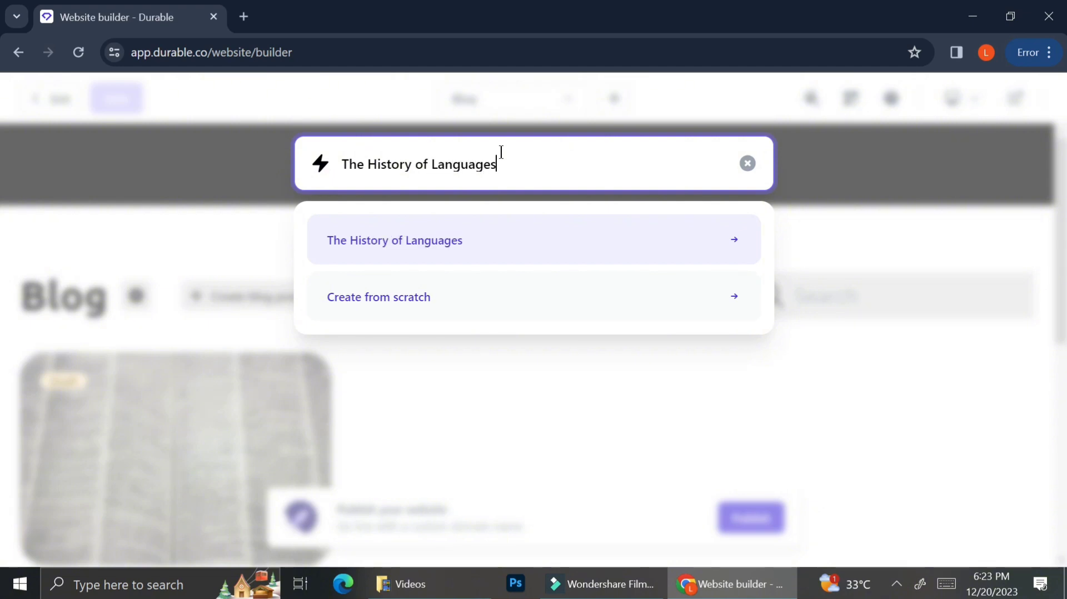
key("Return")
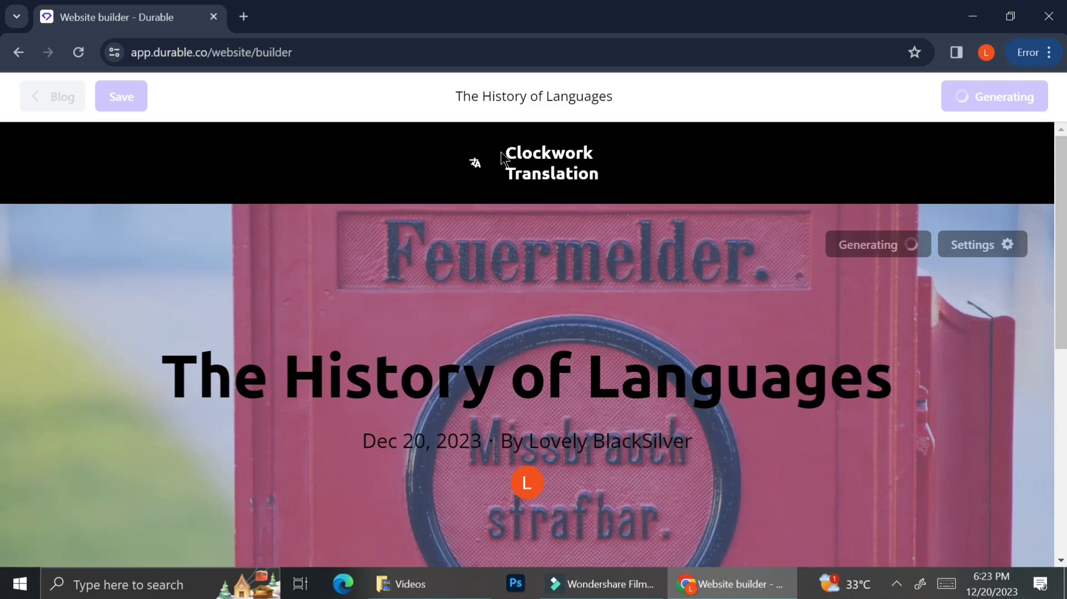
Review the newly generated blog post, including its header image, introduction and section text.
scroll(502, 151, "down", 15)
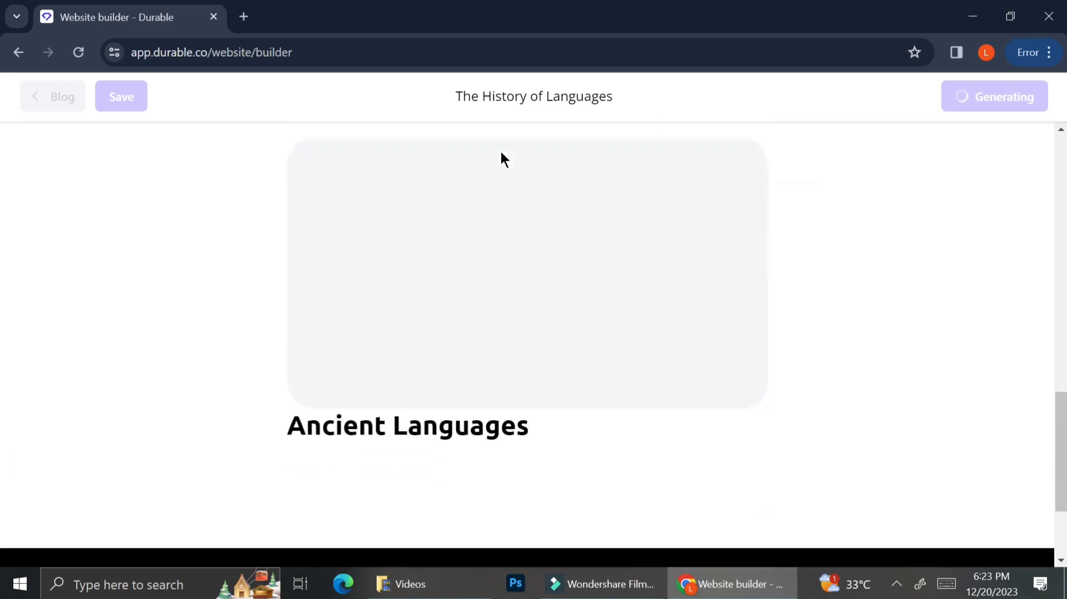
scroll(501, 159, "down", 10)
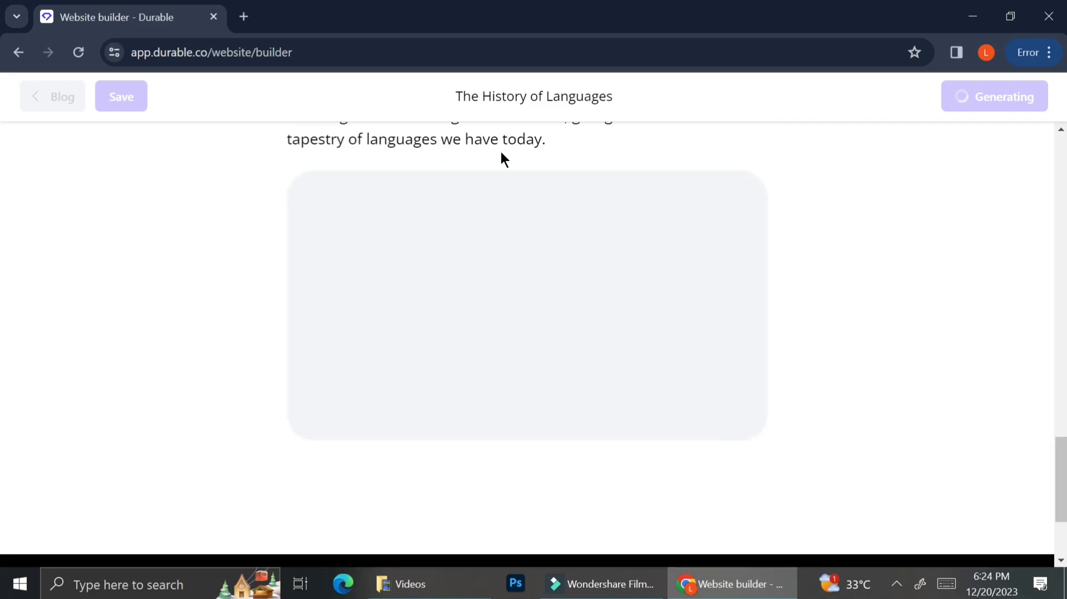
scroll(501, 154, "down", 10)
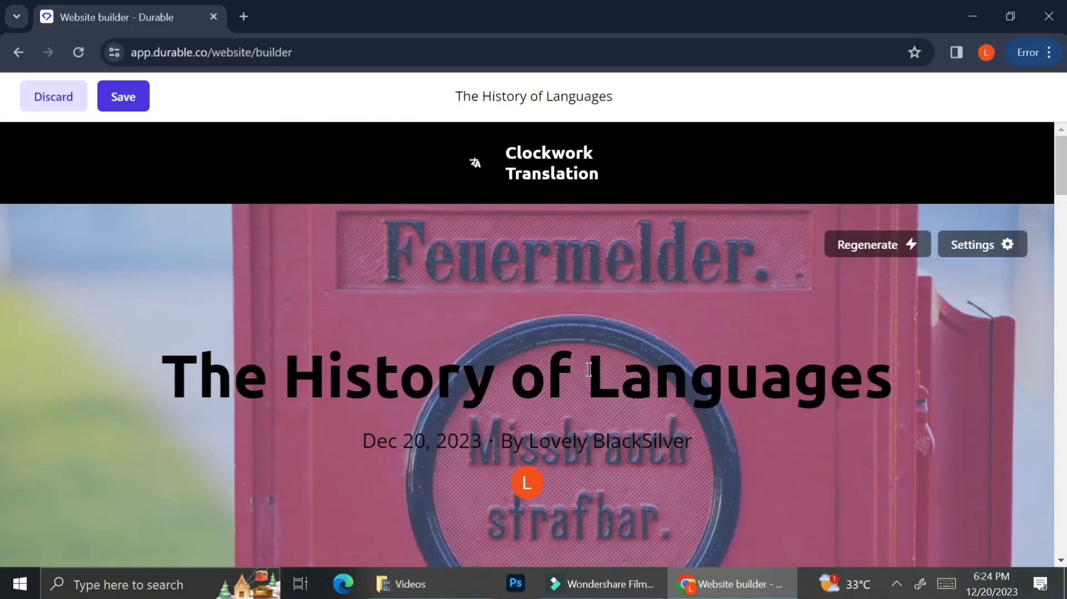
scroll(656, 363, "down", 8)
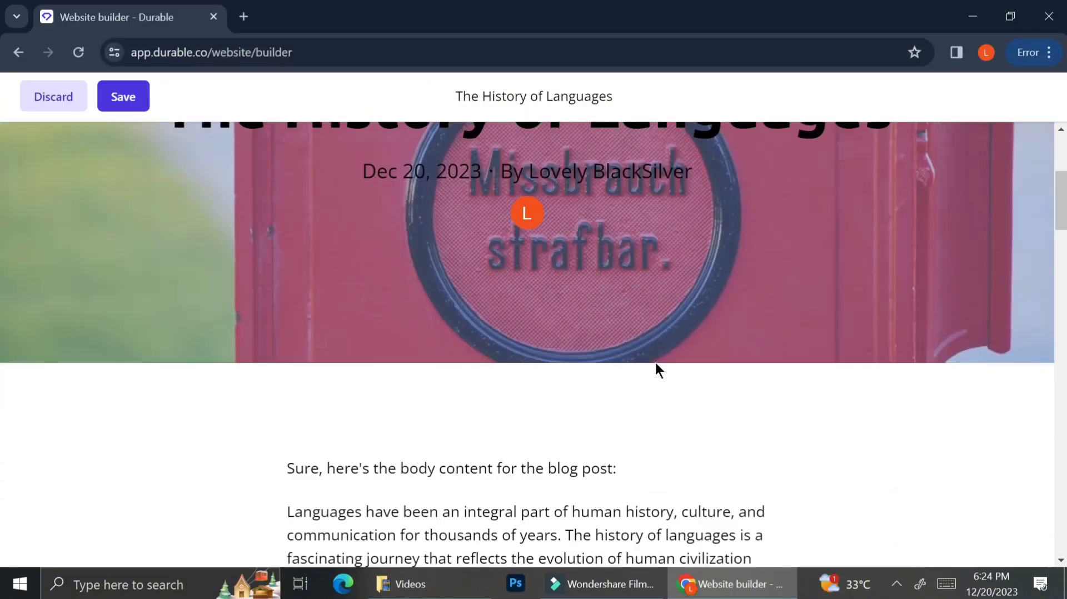
scroll(656, 363, "down", 1)
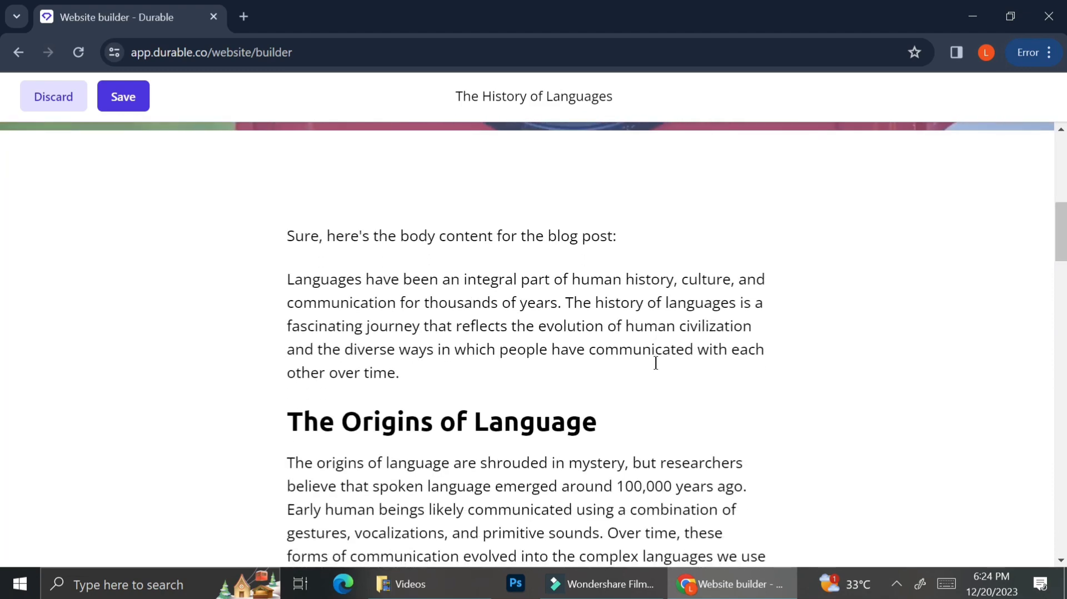
scroll(656, 362, "up", 7)
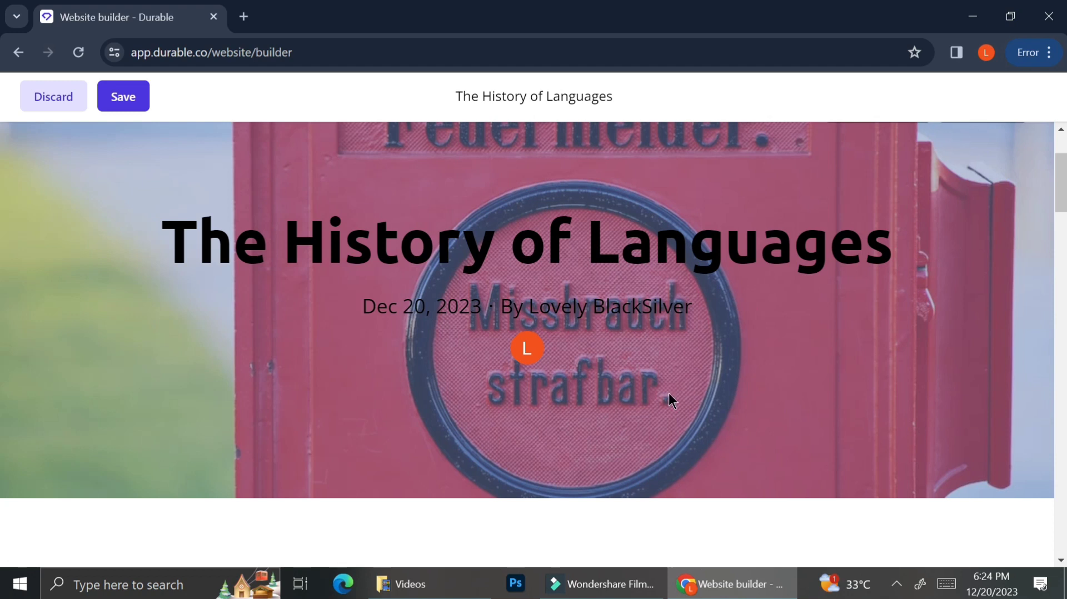
Delete the line "Sure, here's the body content for the blog post:" and the empty paragraph it leaves.
scroll(669, 392, "down", 5)
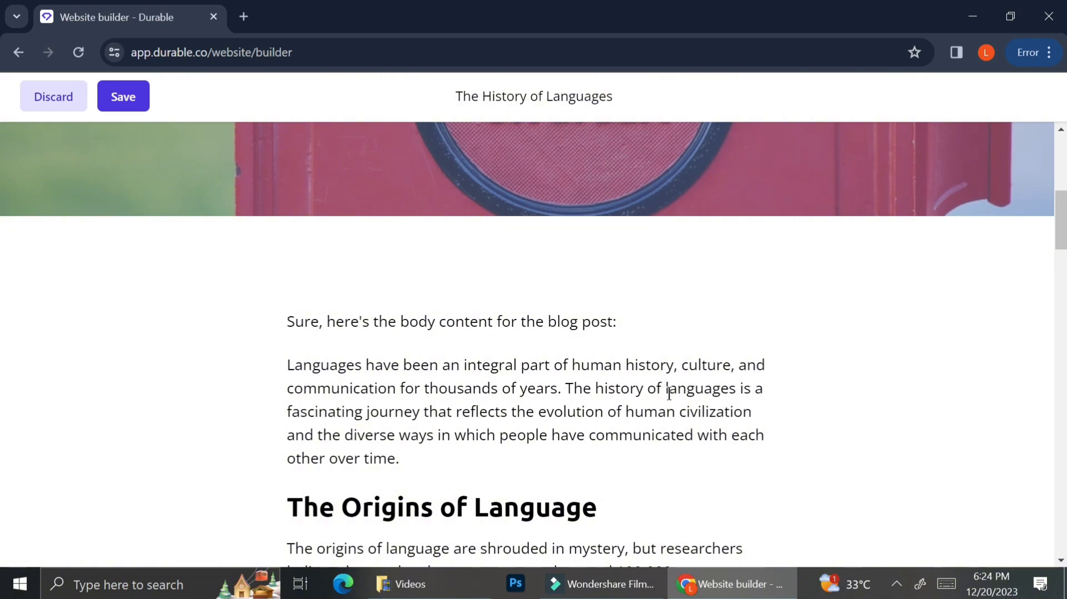
left_click_drag(637, 323, 217, 333)
key("Delete")
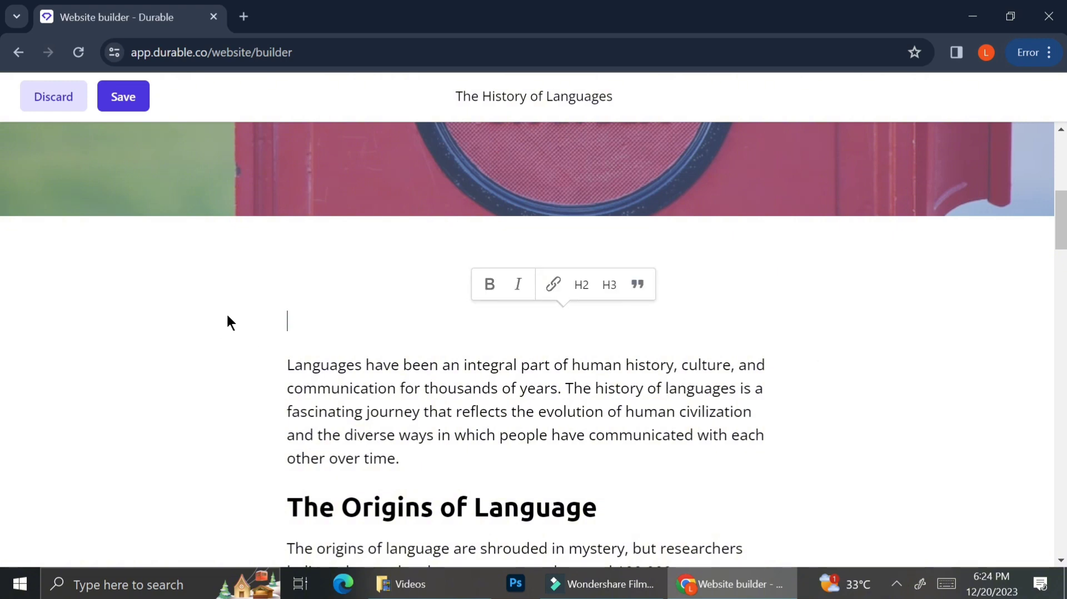
key("Delete")
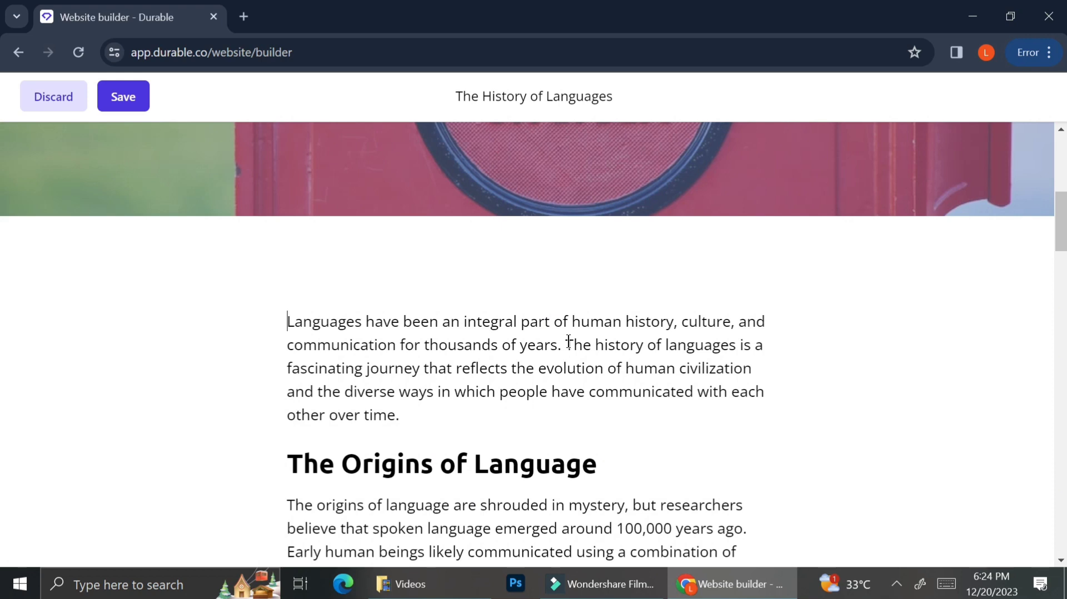
Try quote formatting on the sentence starting "The history of languages is a fascinating journey", and undo it.
left_click_drag(568, 341, 623, 411)
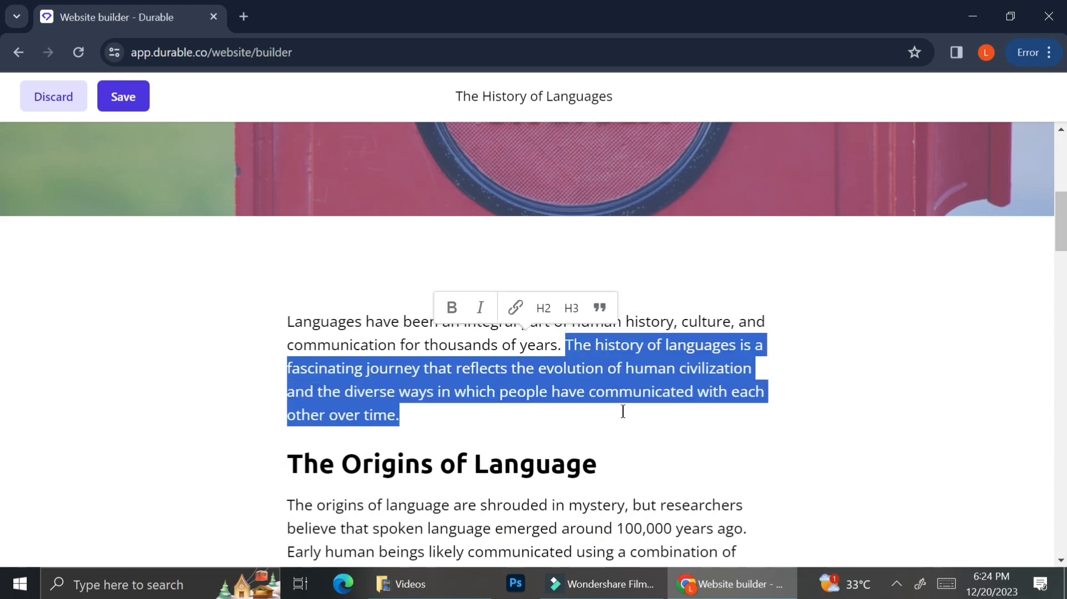
left_click(611, 308)
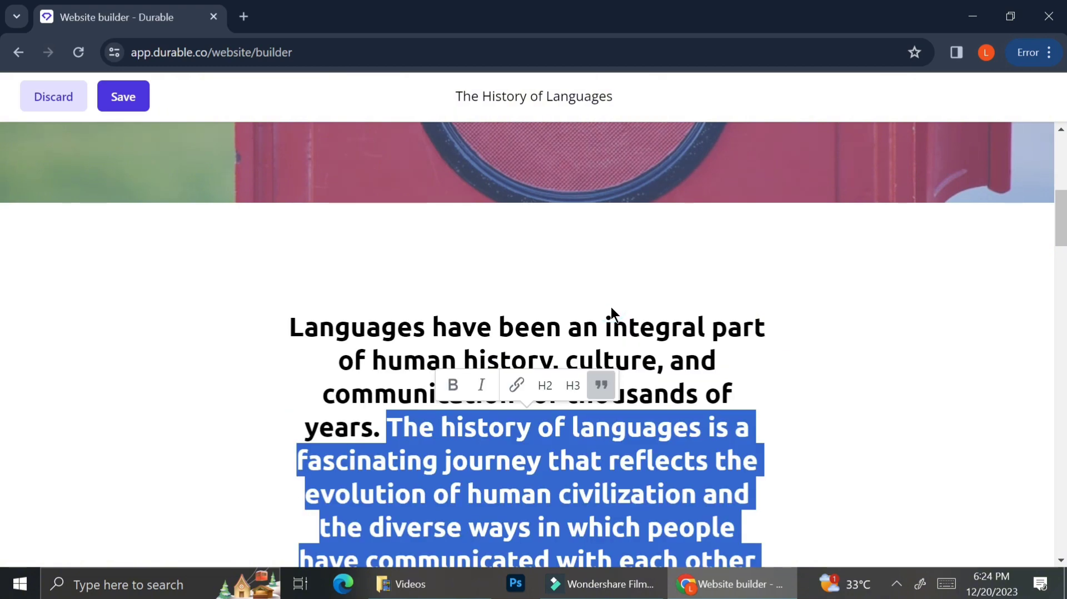
scroll(611, 306, "down", 2)
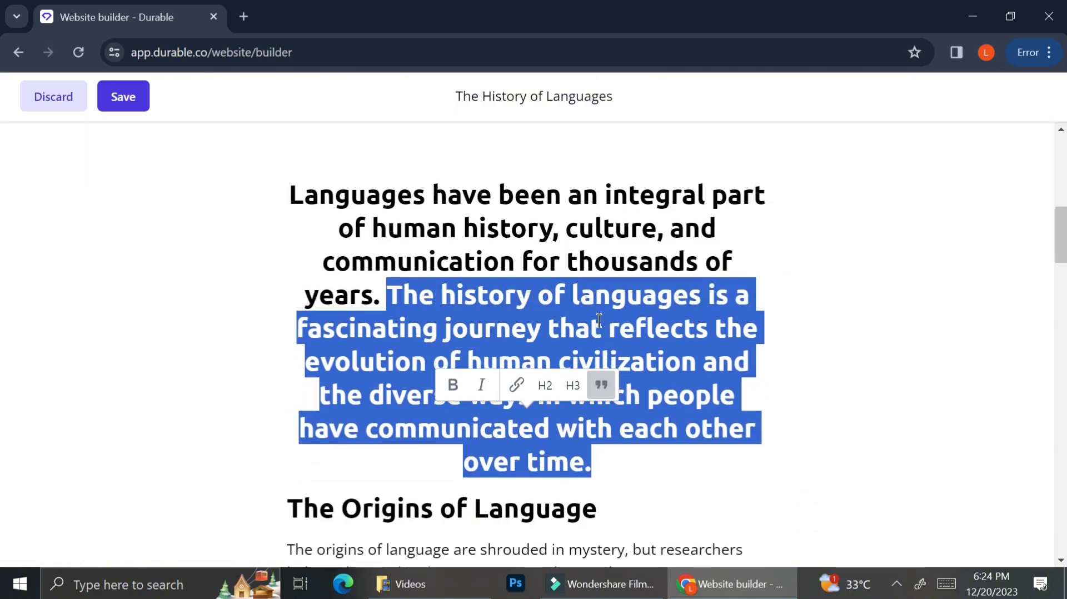
key("ctrl+z")
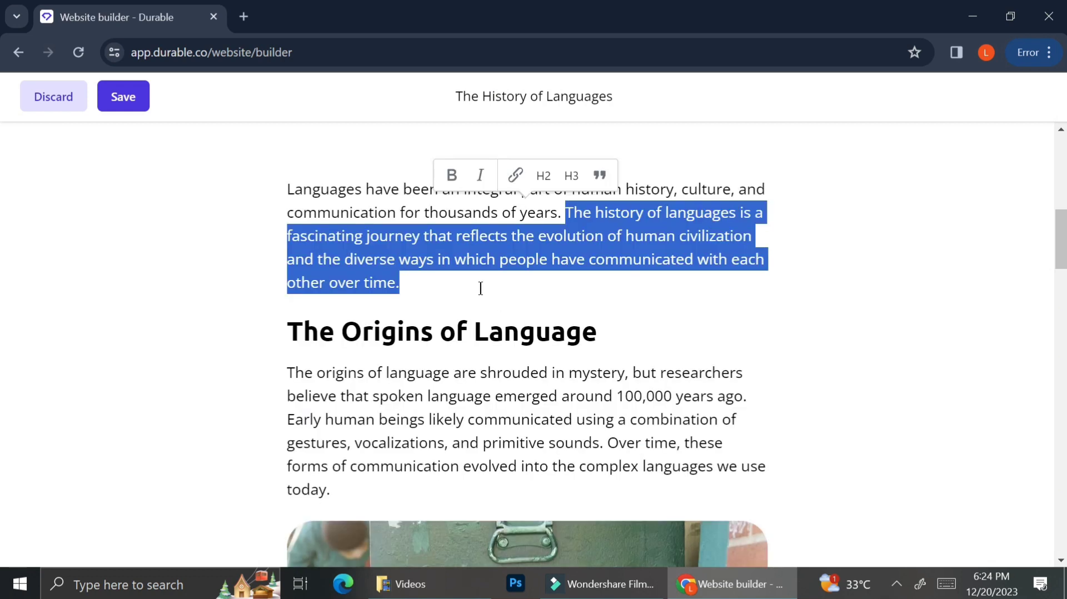
Try bold and italic on the selected introduction sentence, switching each one off again.
left_click(453, 175)
left_click(455, 175)
left_click(479, 177)
left_click(479, 177)
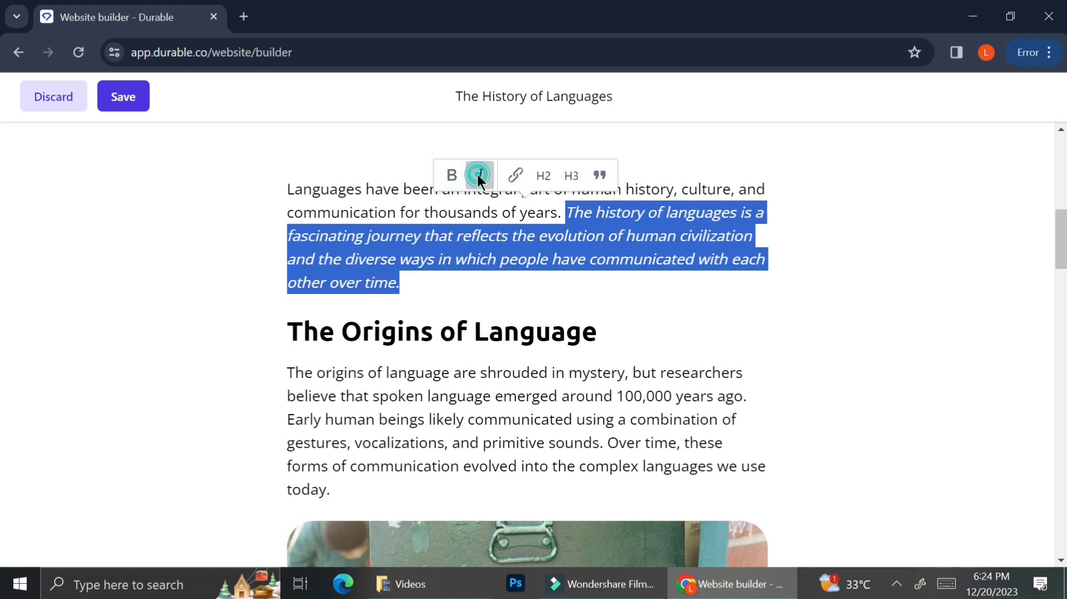
left_click(515, 176)
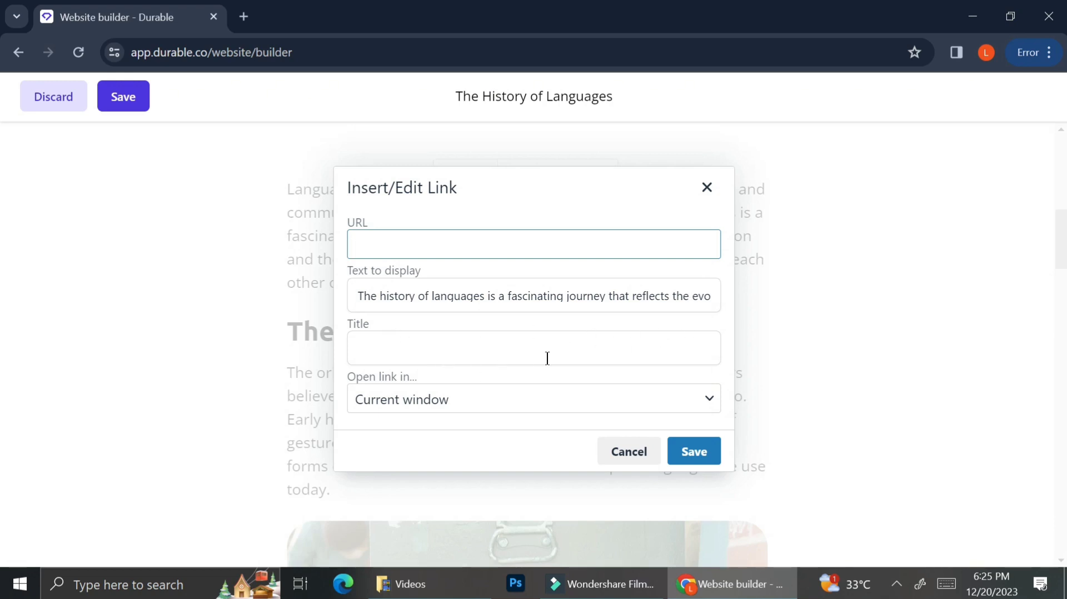
middle_click(243, 17)
left_click(465, 247)
type("https://en.wikipedia.org/wiki/Origin_of_language")
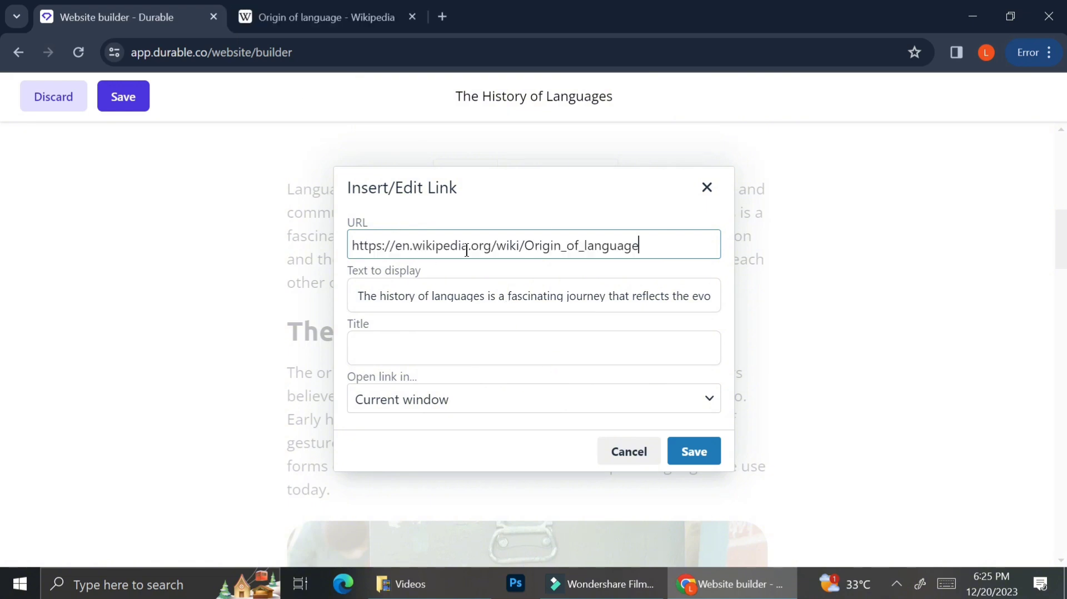
key("Return")
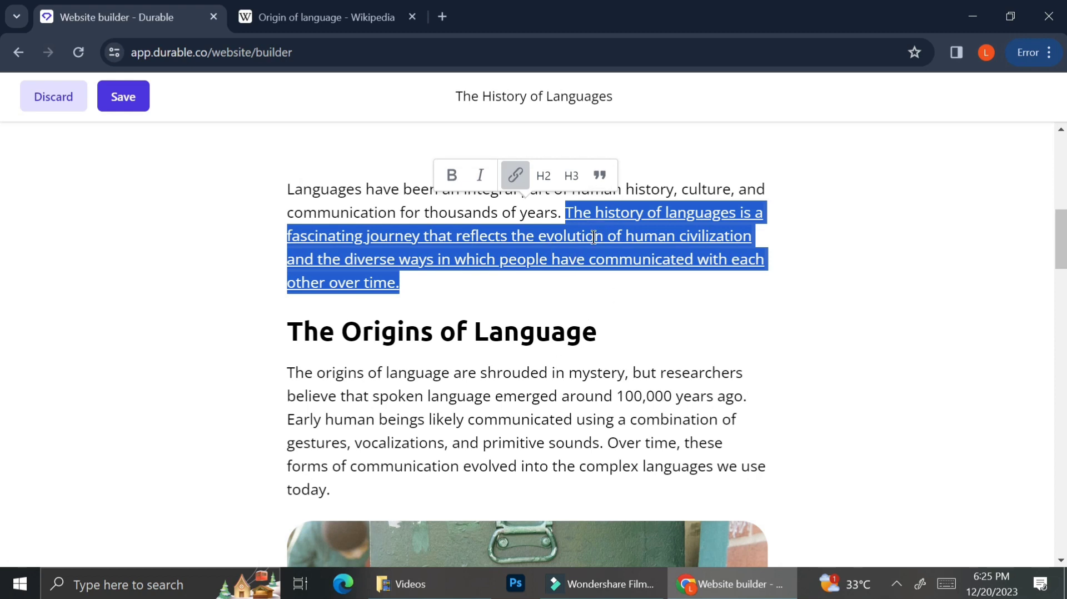
left_click(489, 259)
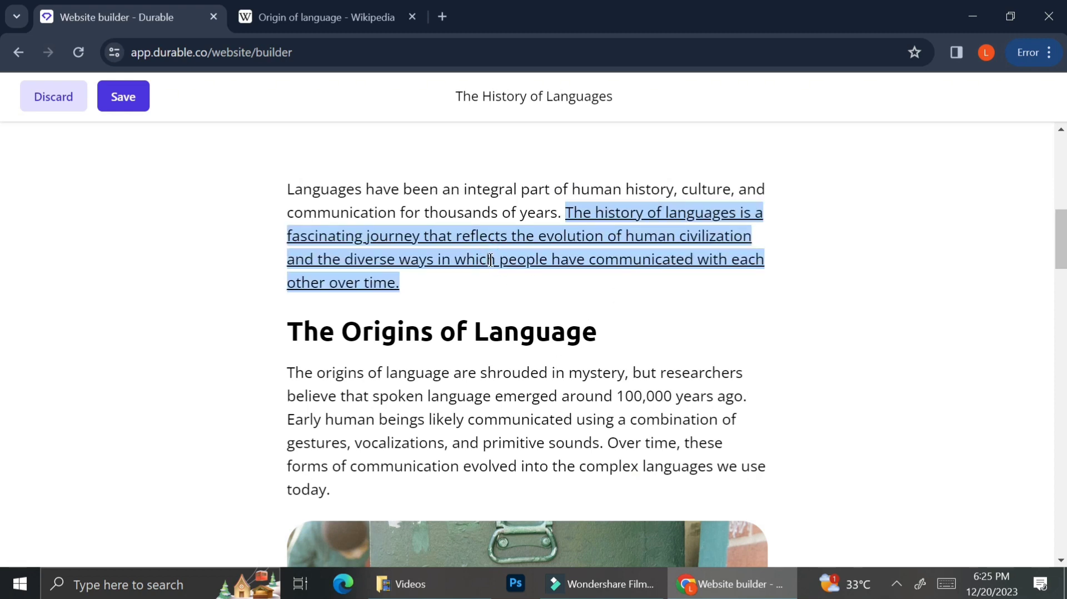
left_click(663, 260)
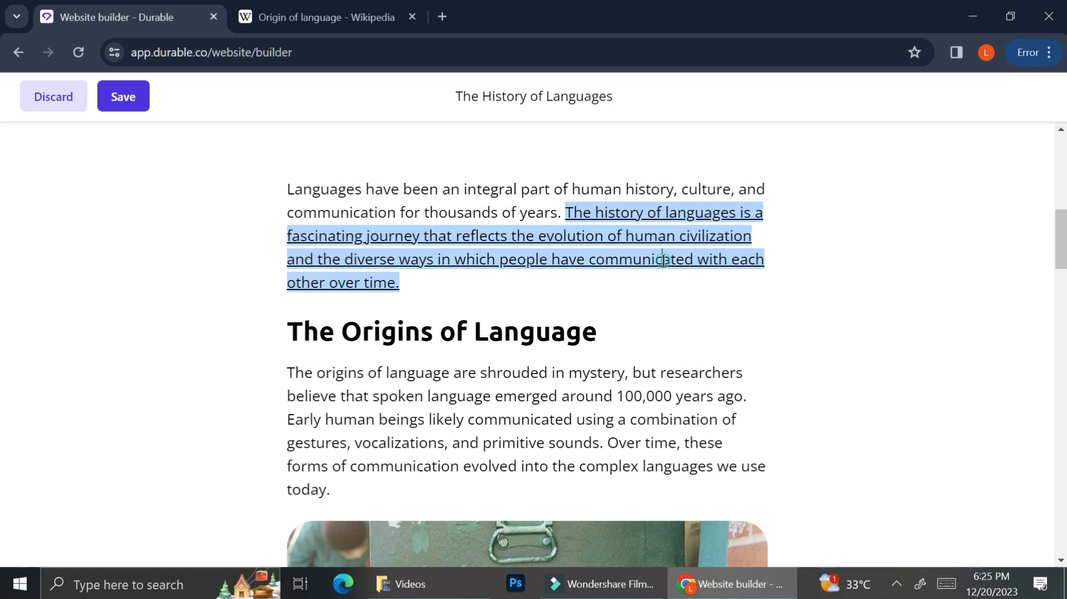
left_click(726, 262)
scroll(876, 255, "down", 2)
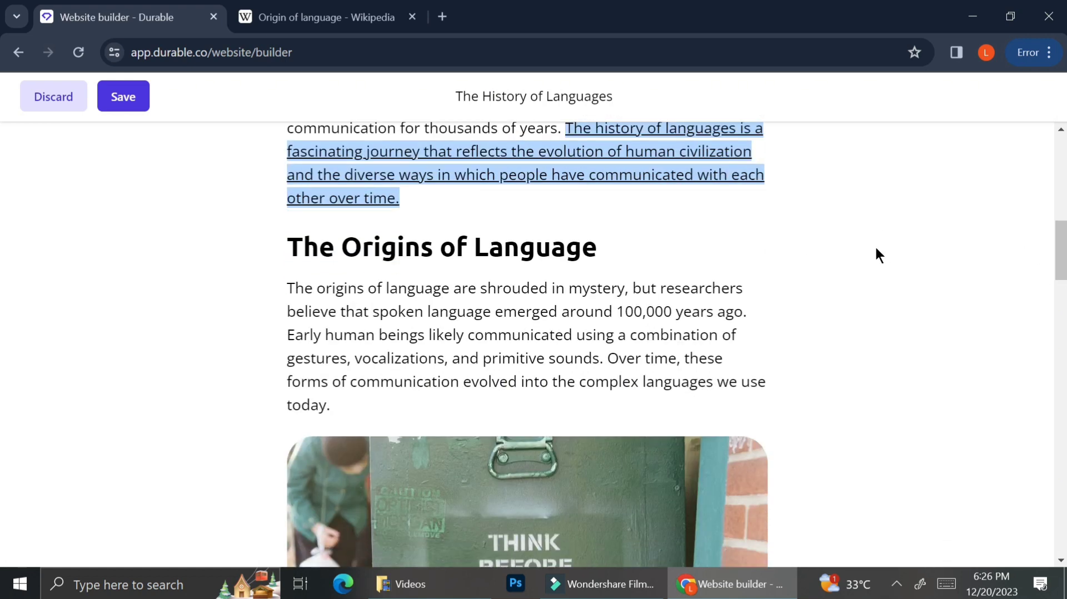
scroll(778, 253, "up", 2)
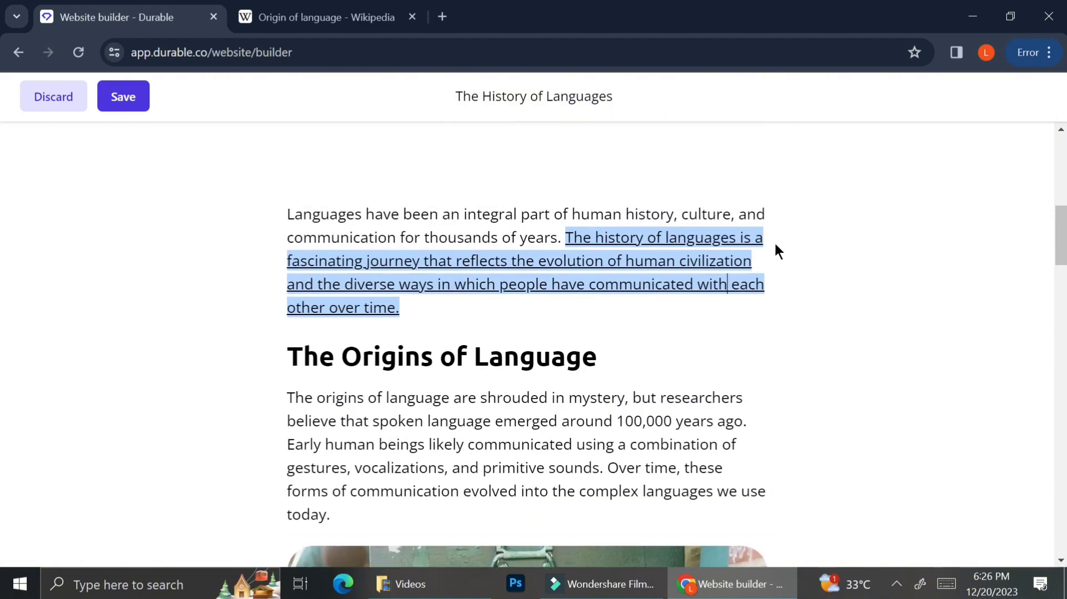
Set the linked introduction sentence to open its Wikipedia link in a new window, and close the Wikipedia tab.
double_click(720, 260)
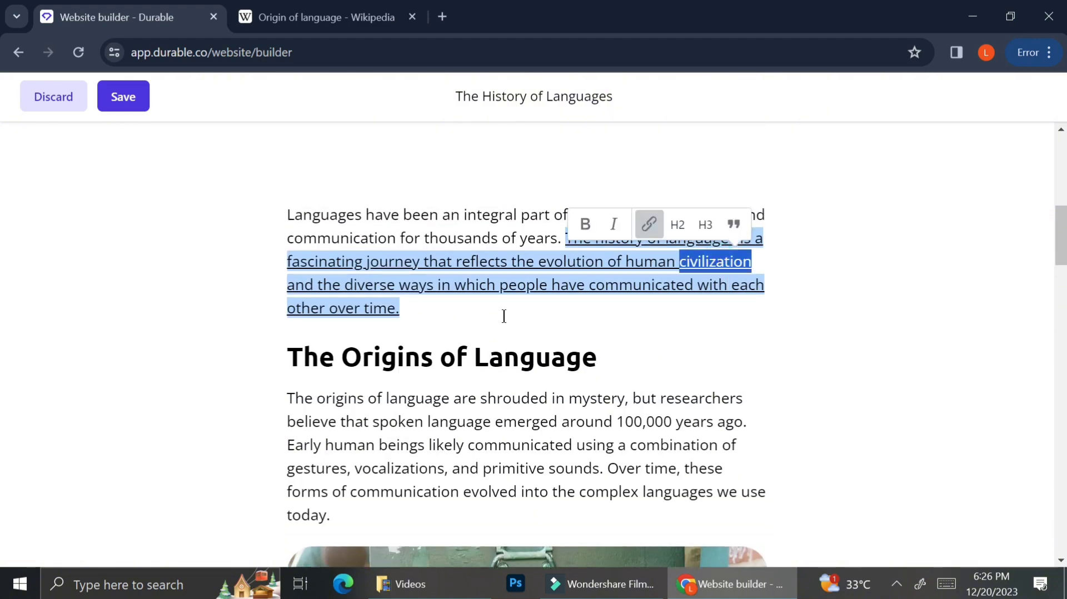
left_click_drag(502, 314, 567, 236)
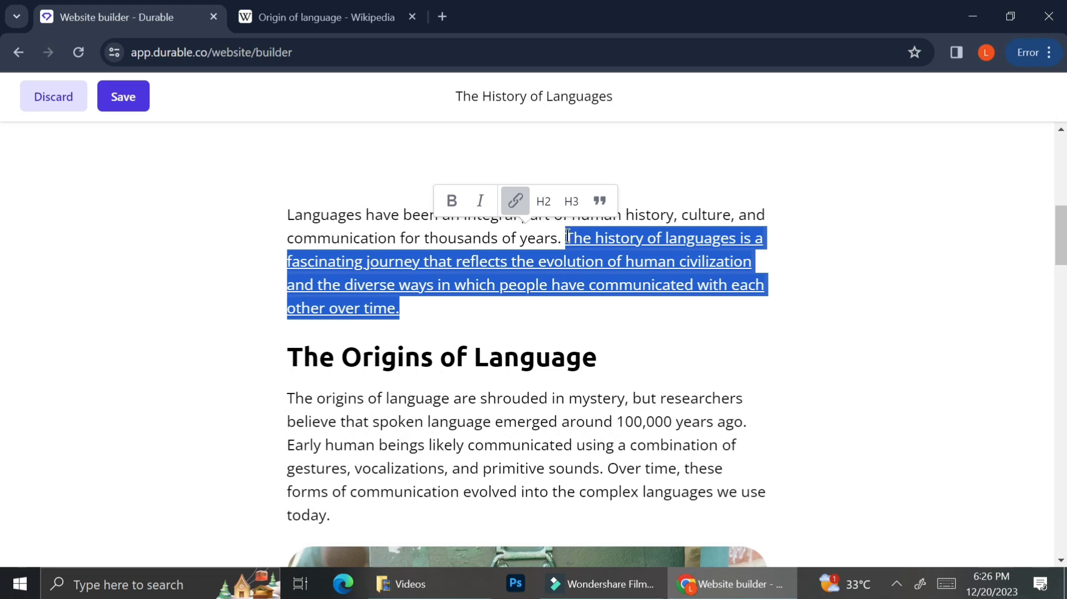
left_click(517, 199)
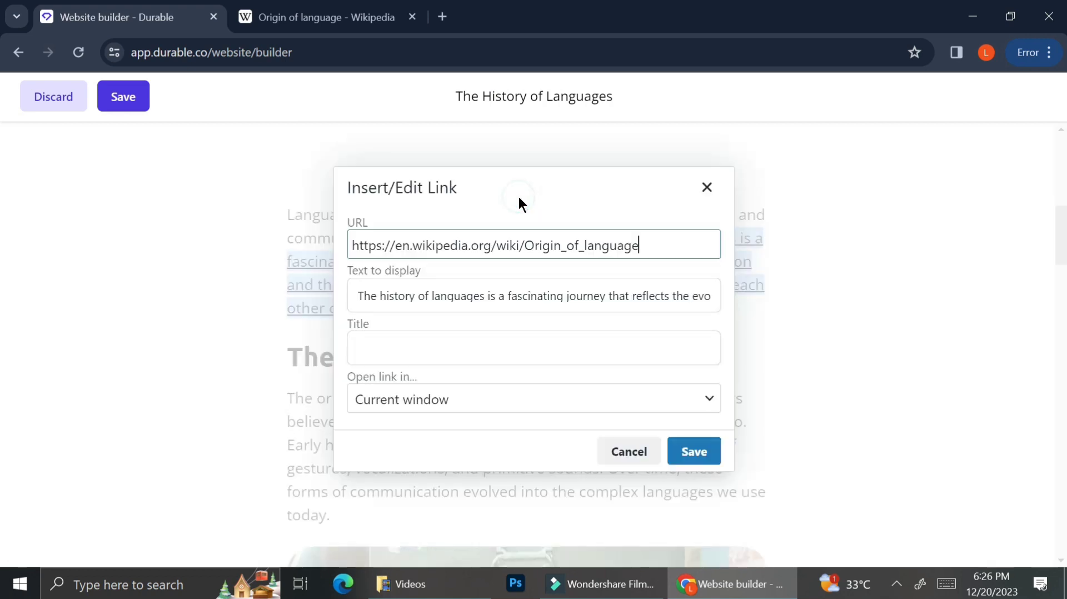
left_click(478, 394)
left_click(460, 457)
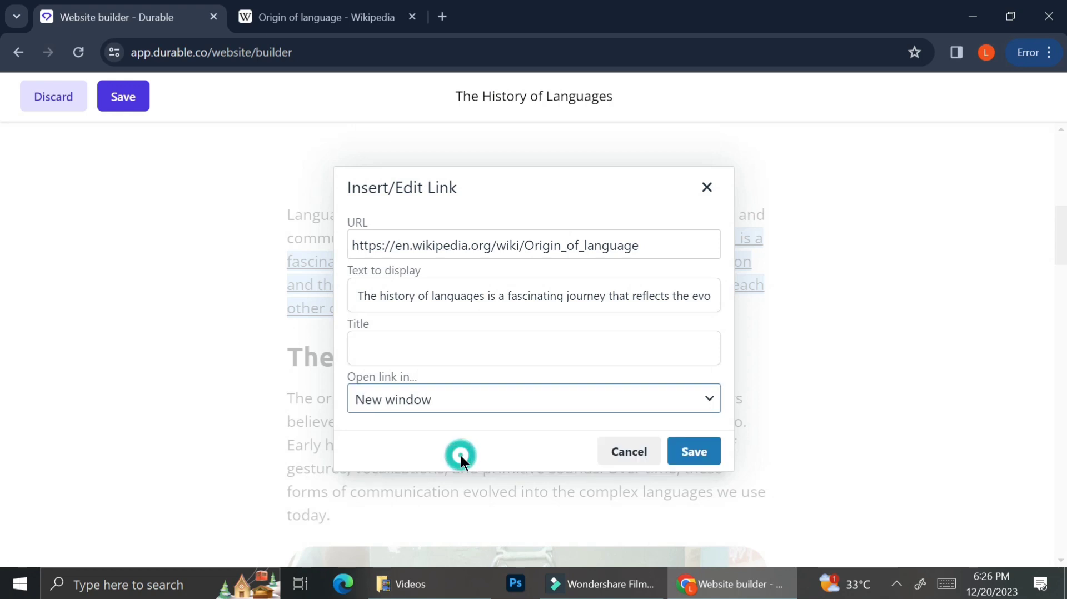
left_click(687, 450)
left_click(816, 300)
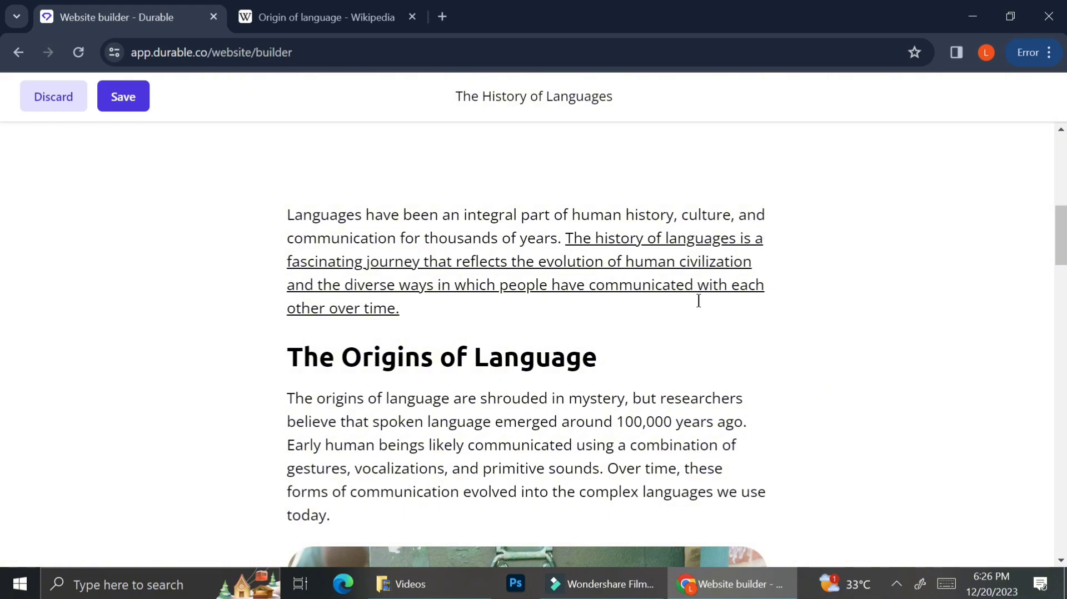
left_click(412, 17)
Mark "The History of Languages" as published in its post settings and save those settings.
scroll(840, 328, "down", 10)
scroll(838, 322, "up", 12)
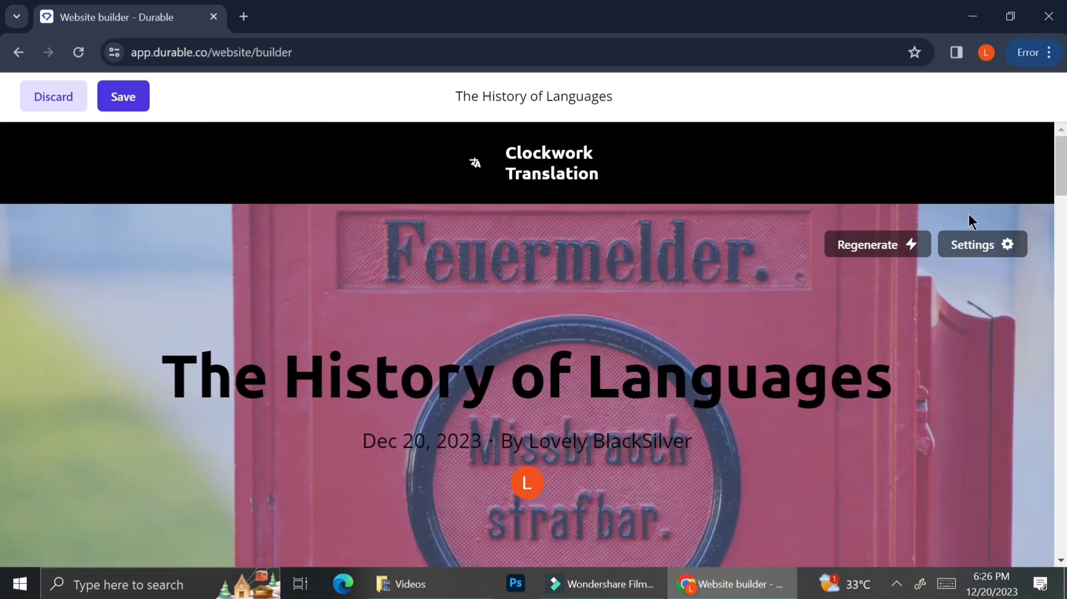
left_click(972, 244)
scroll(1018, 500, "down", 5)
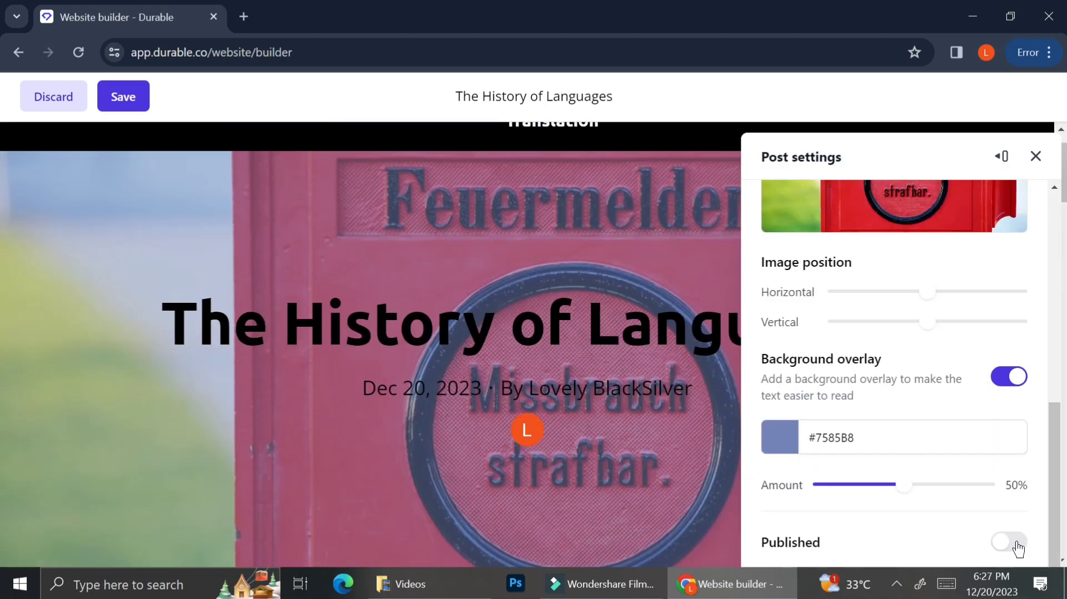
left_click(1018, 547)
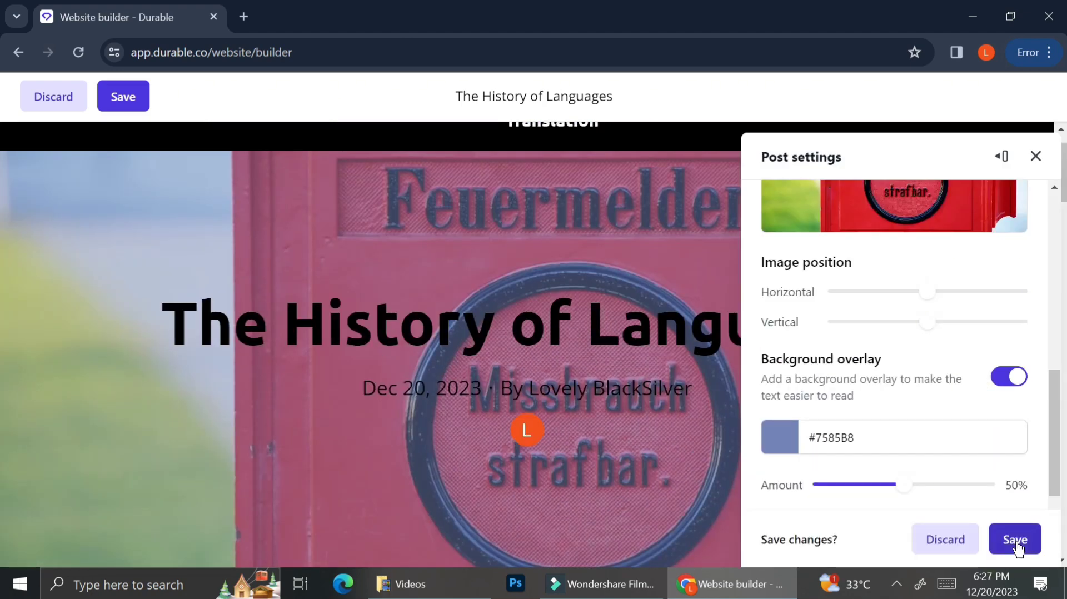
left_click(1015, 541)
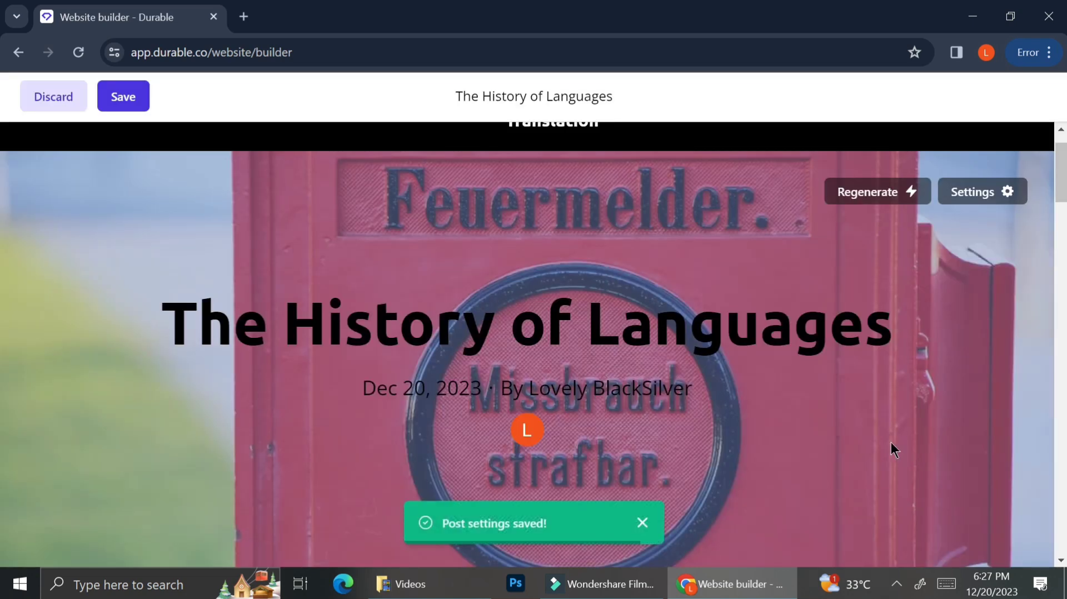
Save the edited post and return to the blog overview.
scroll(891, 443, "down", 4)
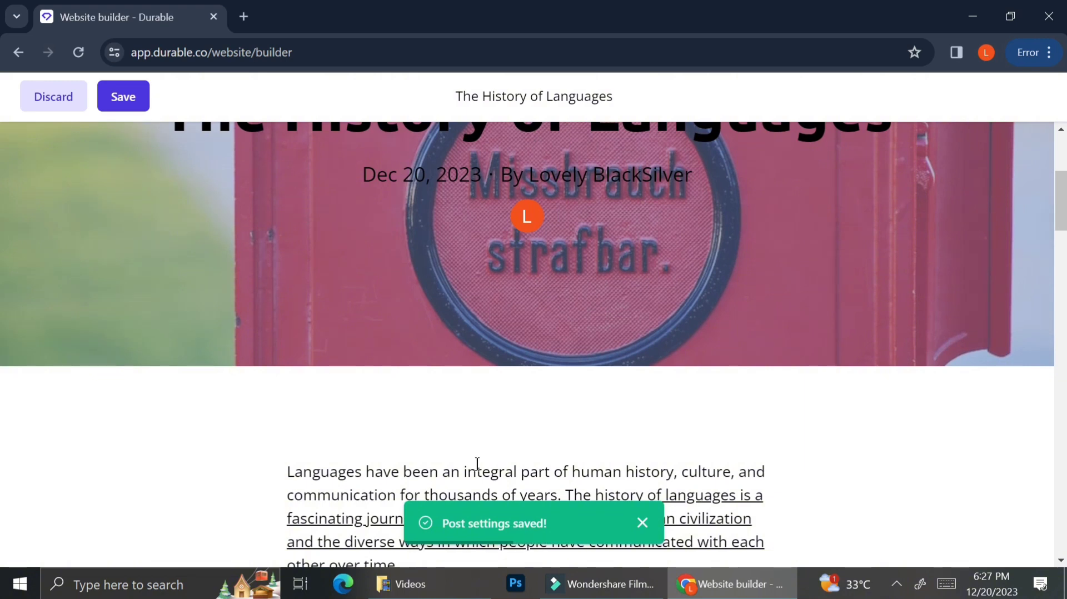
left_click(140, 100)
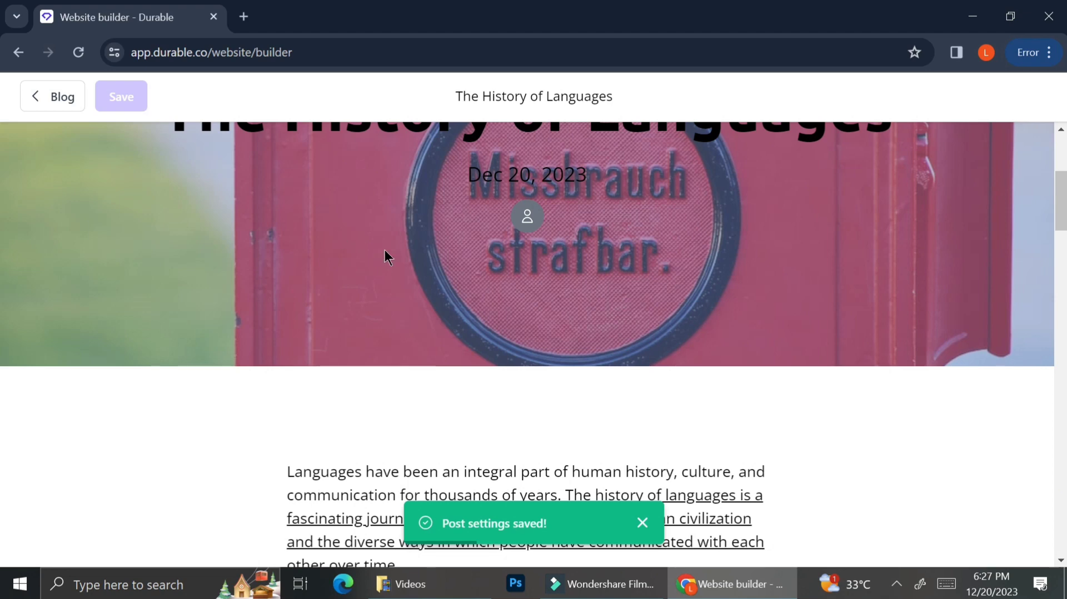
scroll(384, 249, "up", 5)
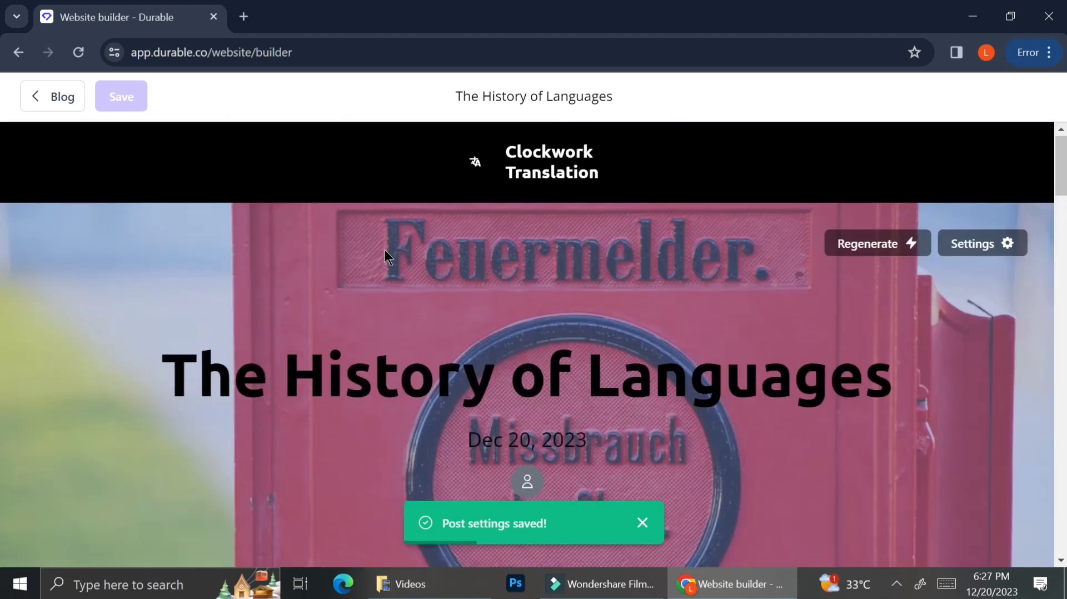
left_click(66, 94)
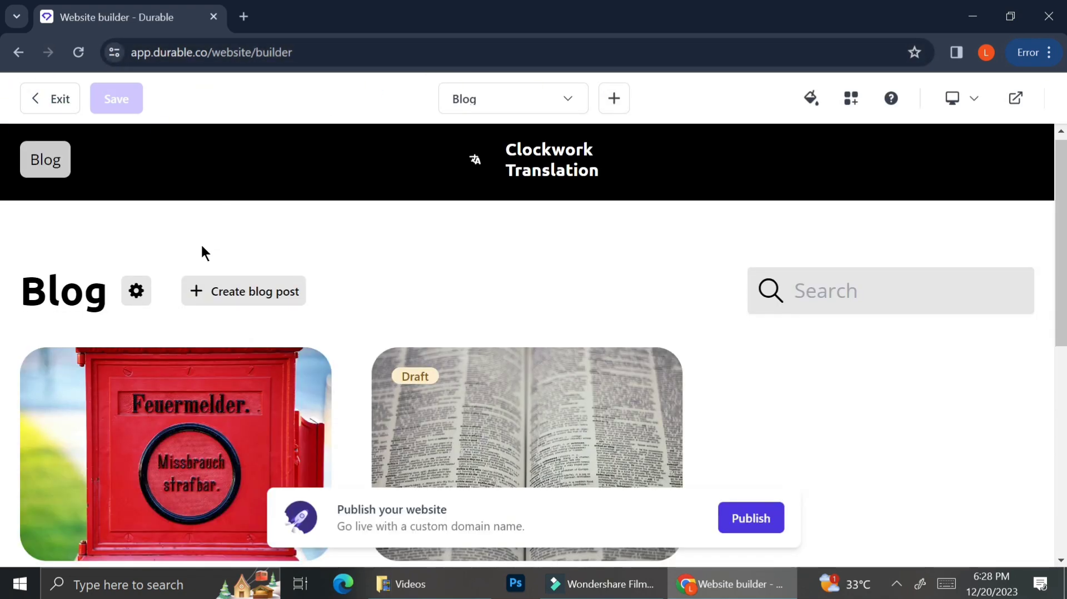
Publish the website from its dashboard and open "The History of Languages" from the live site's blog.
left_click(57, 109)
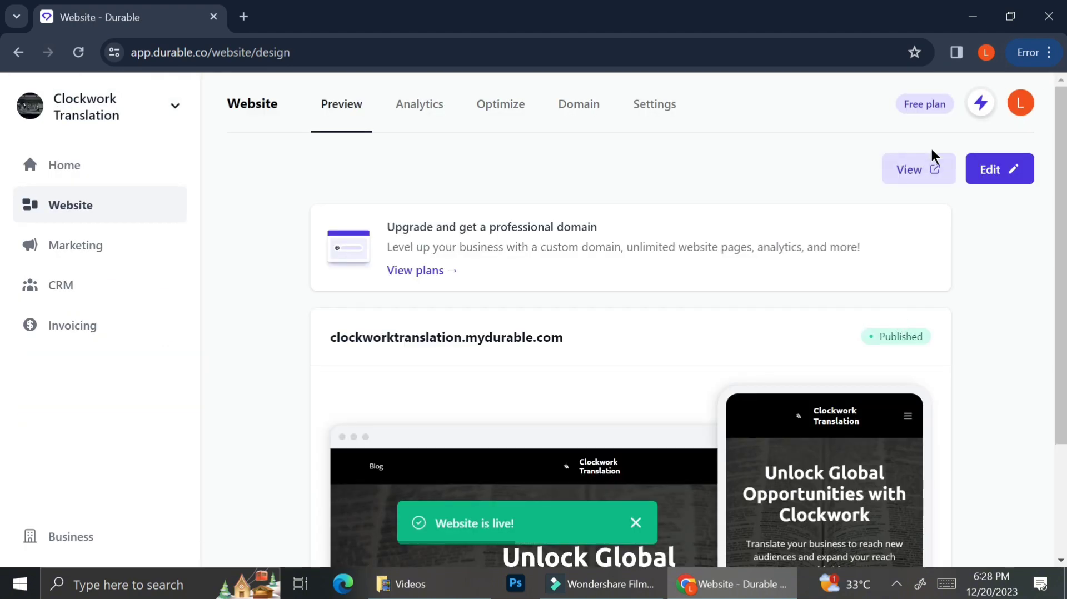
left_click(928, 171)
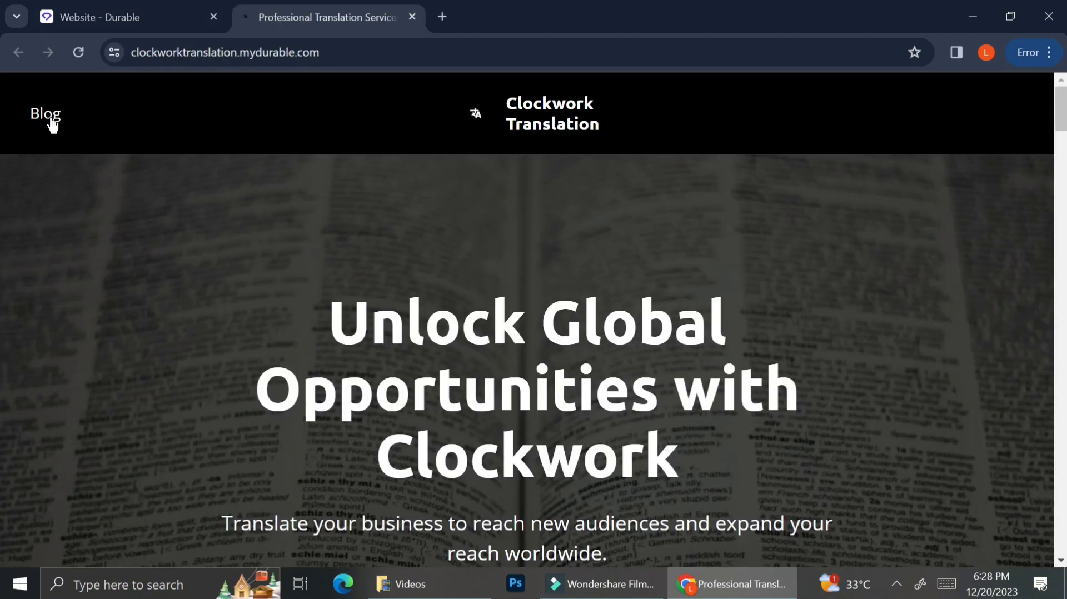
left_click(53, 120)
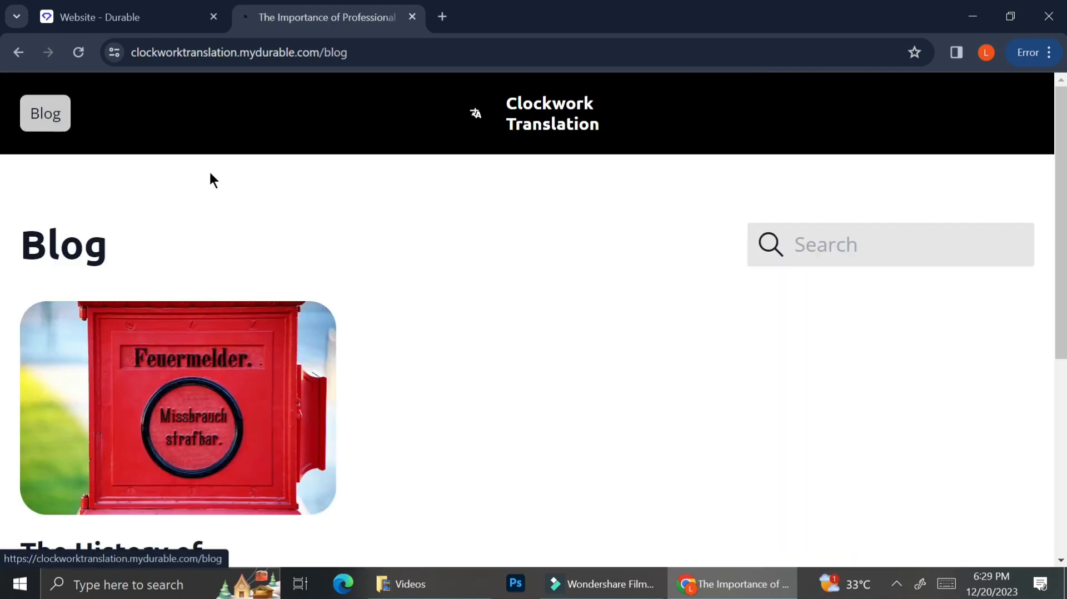
scroll(362, 469, "down", 2)
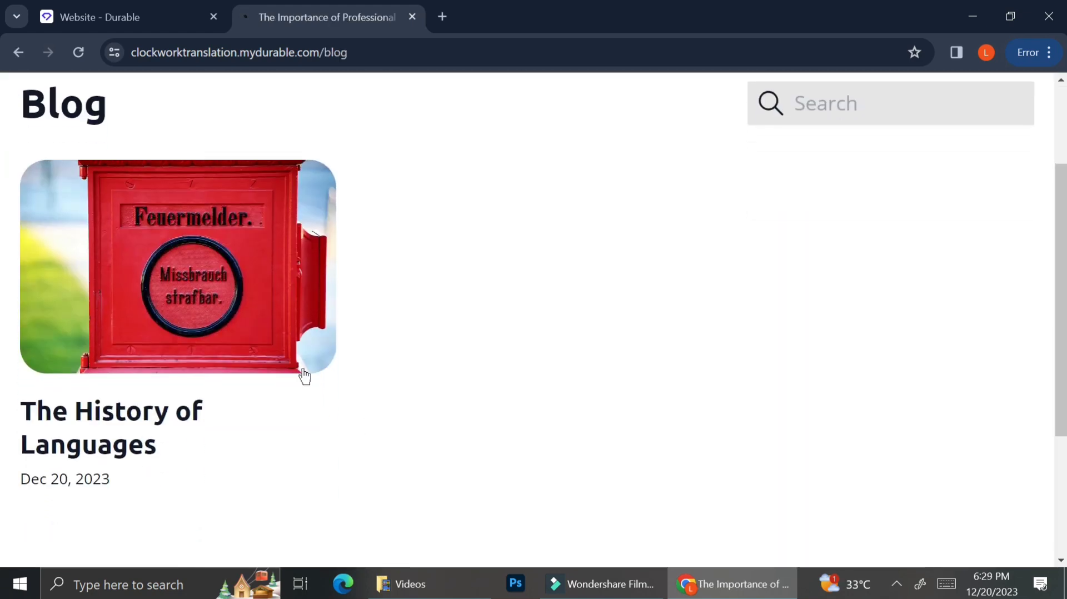
left_click(139, 283)
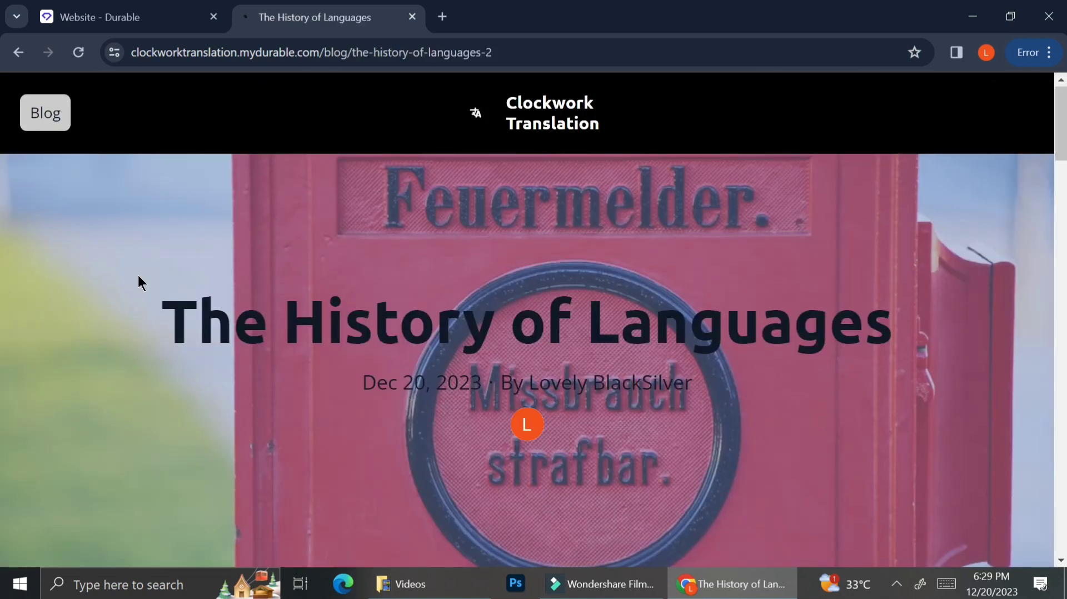
Test the Wikipedia link in the live post's introduction, close the article it opens, and look over the post.
scroll(620, 292, "down", 6)
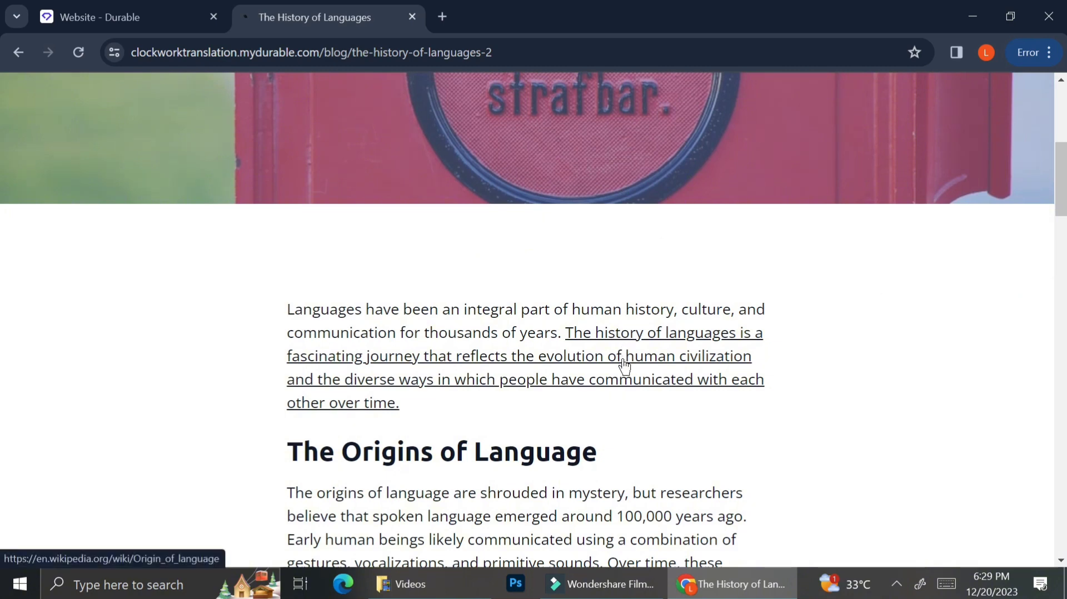
left_click(623, 362)
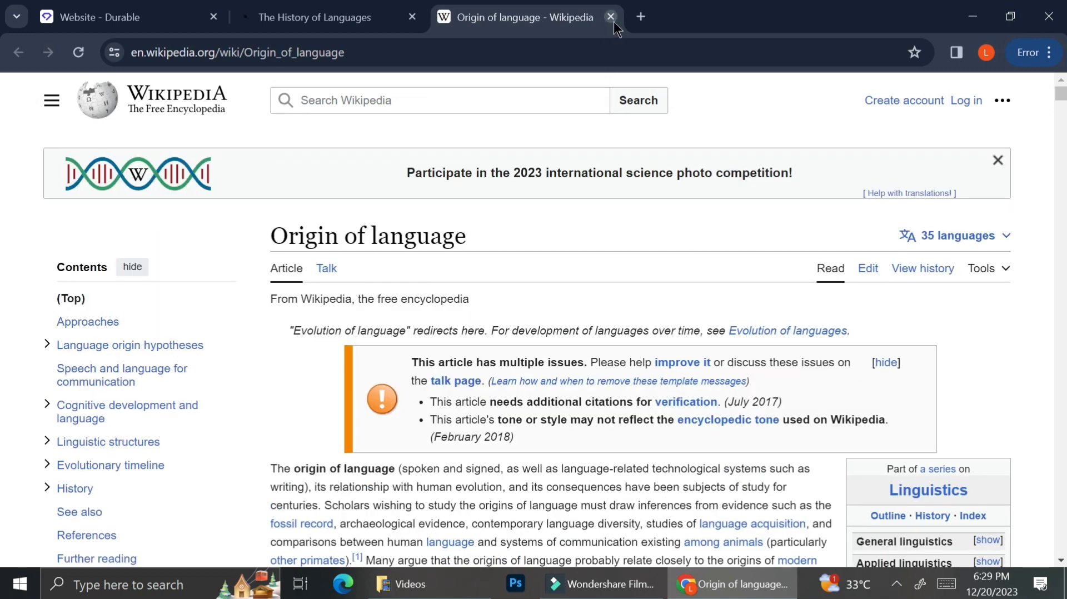
left_click(611, 16)
scroll(609, 355, "down", 5)
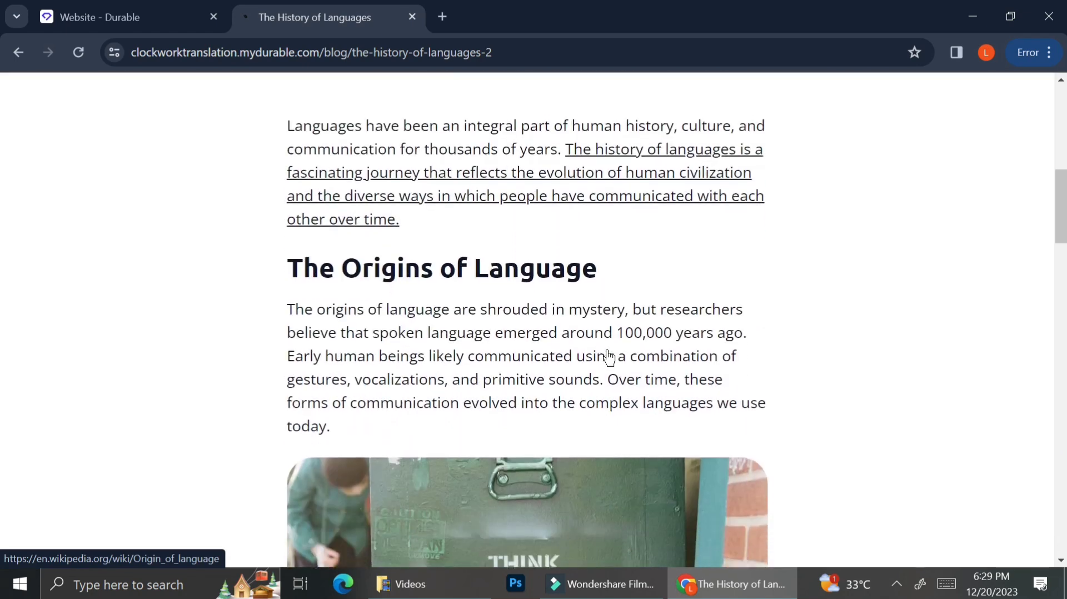
scroll(607, 349, "up", 7)
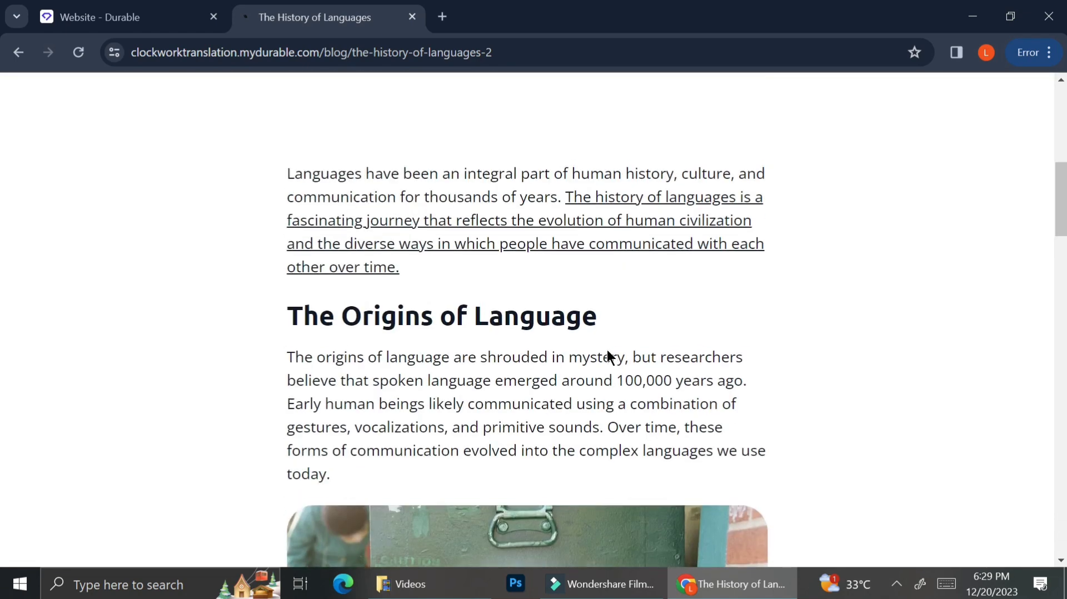
scroll(607, 351, "up", 4)
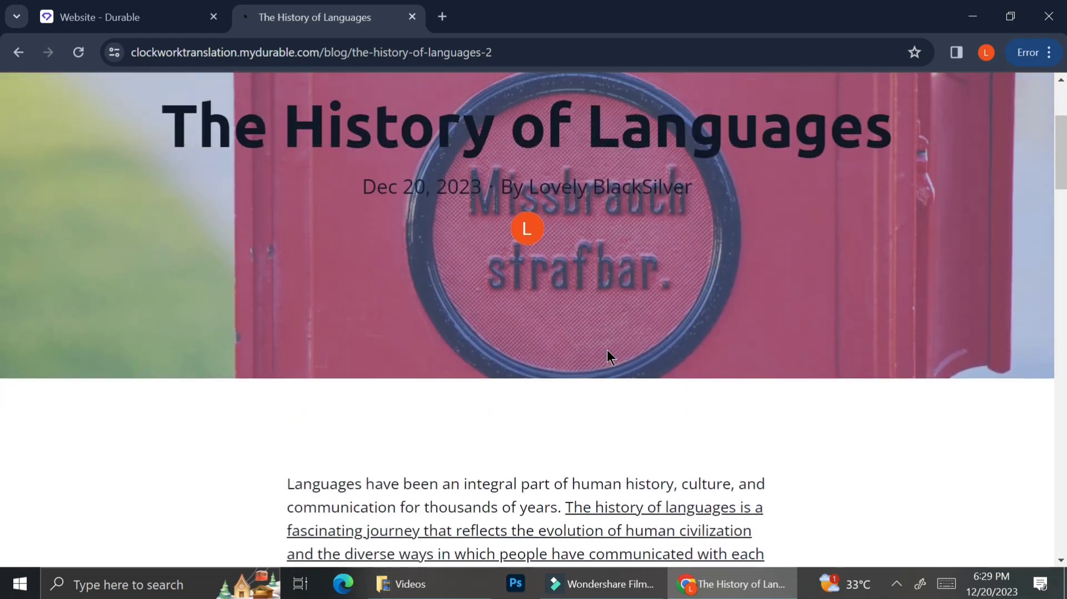
scroll(606, 350, "up", 2)
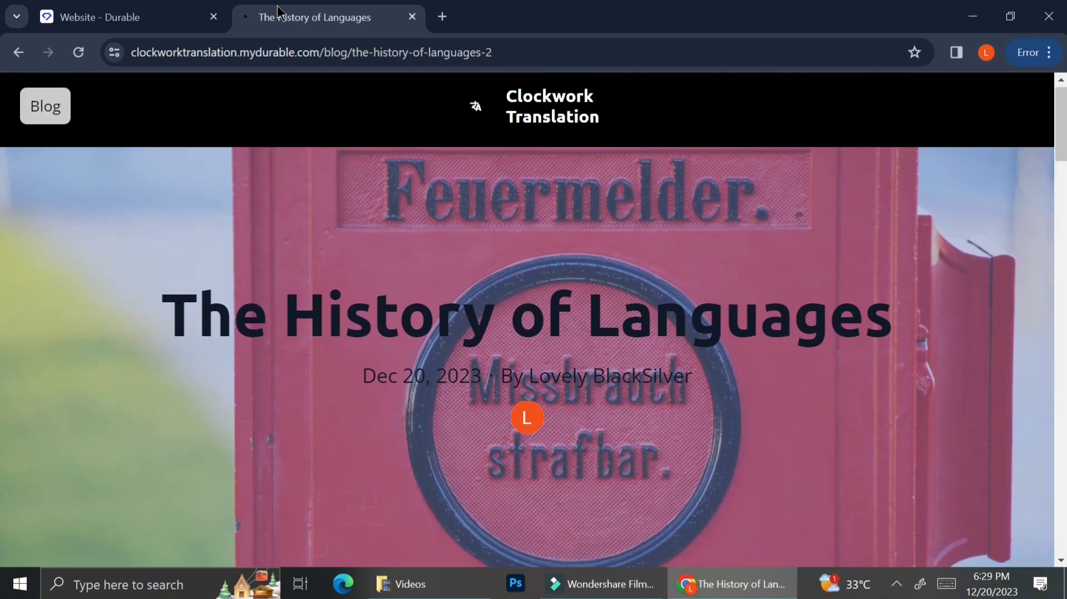